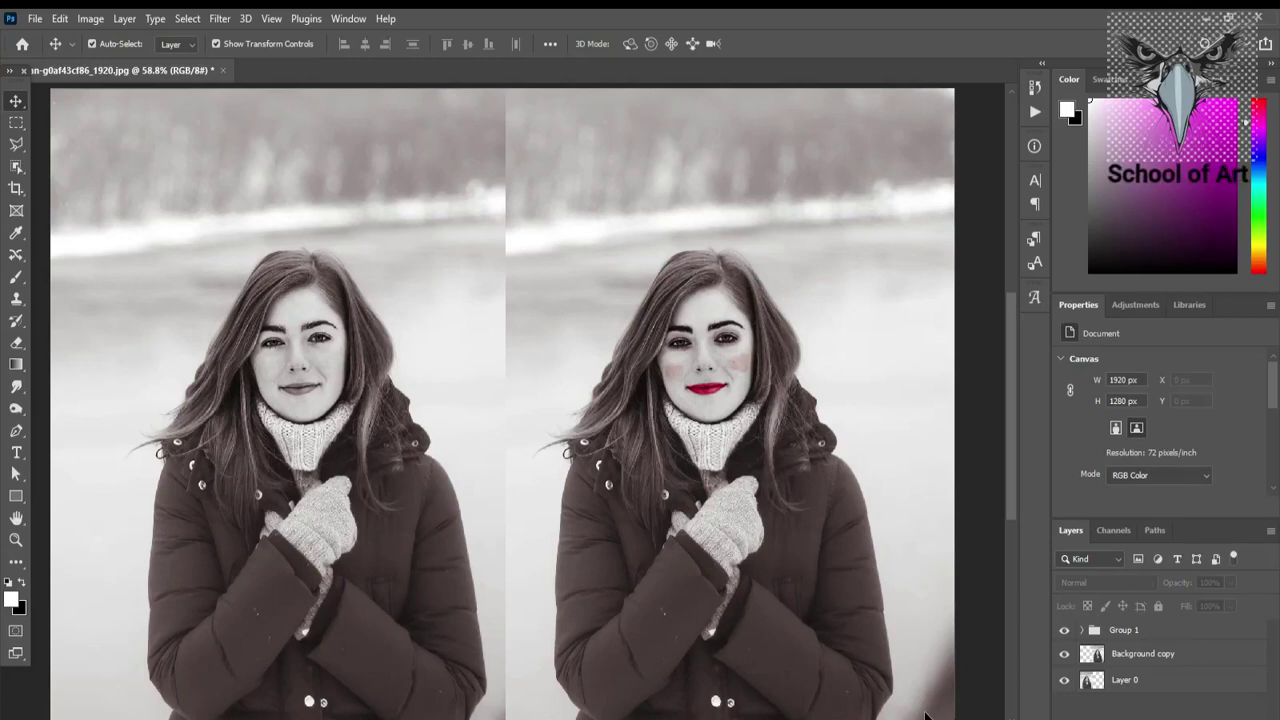
- Toggle Group 1's visibility repeatedly to compare the toned portrait with the original
click(1063, 631)
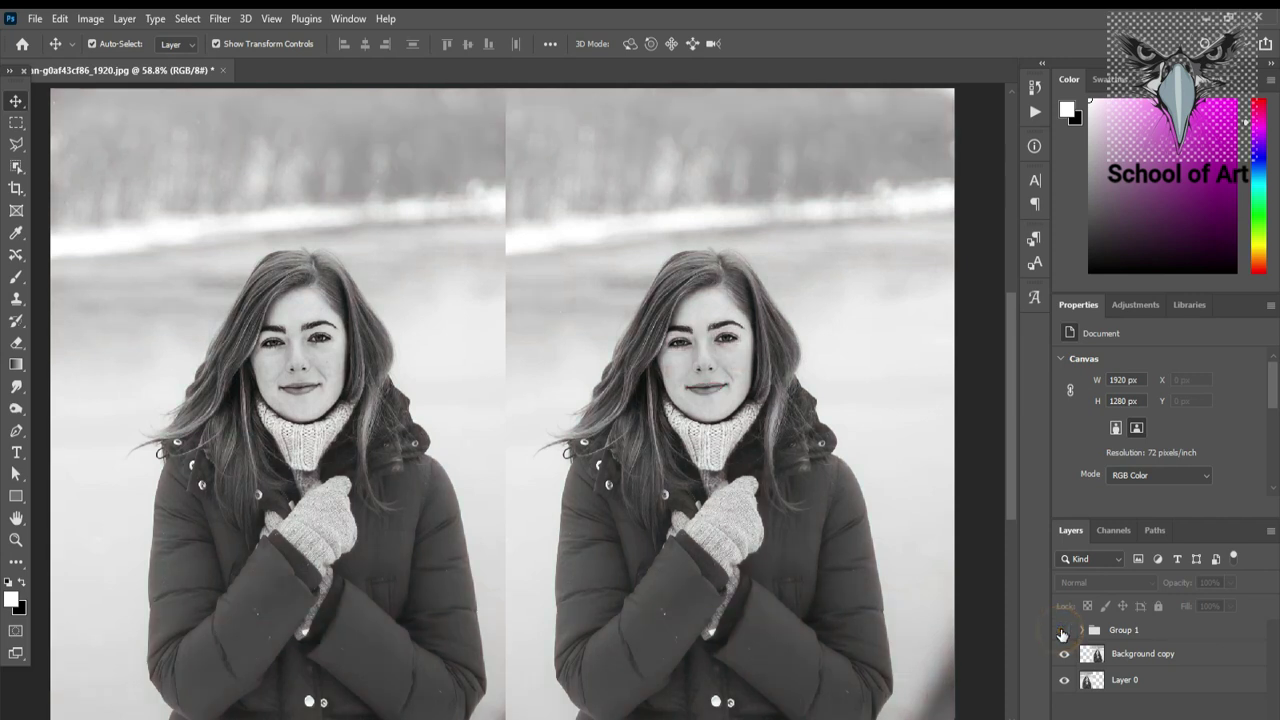
click(1063, 631)
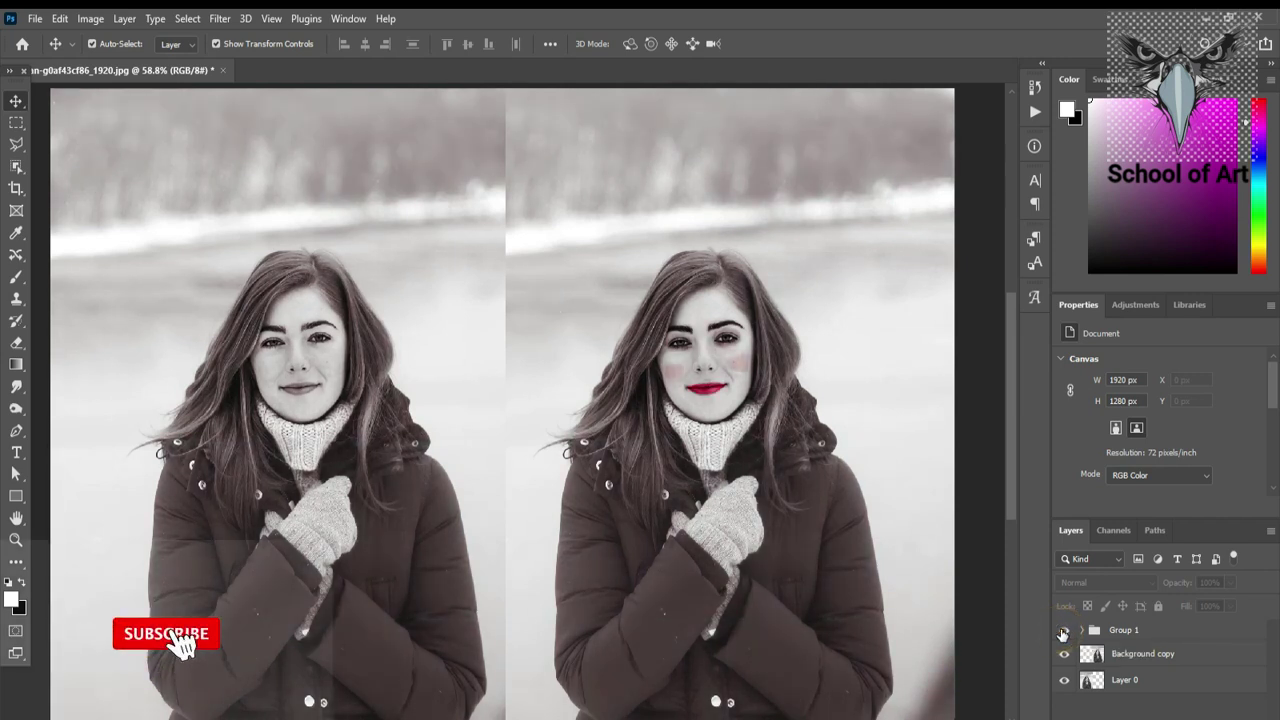
click(1063, 631)
click(1063, 631)
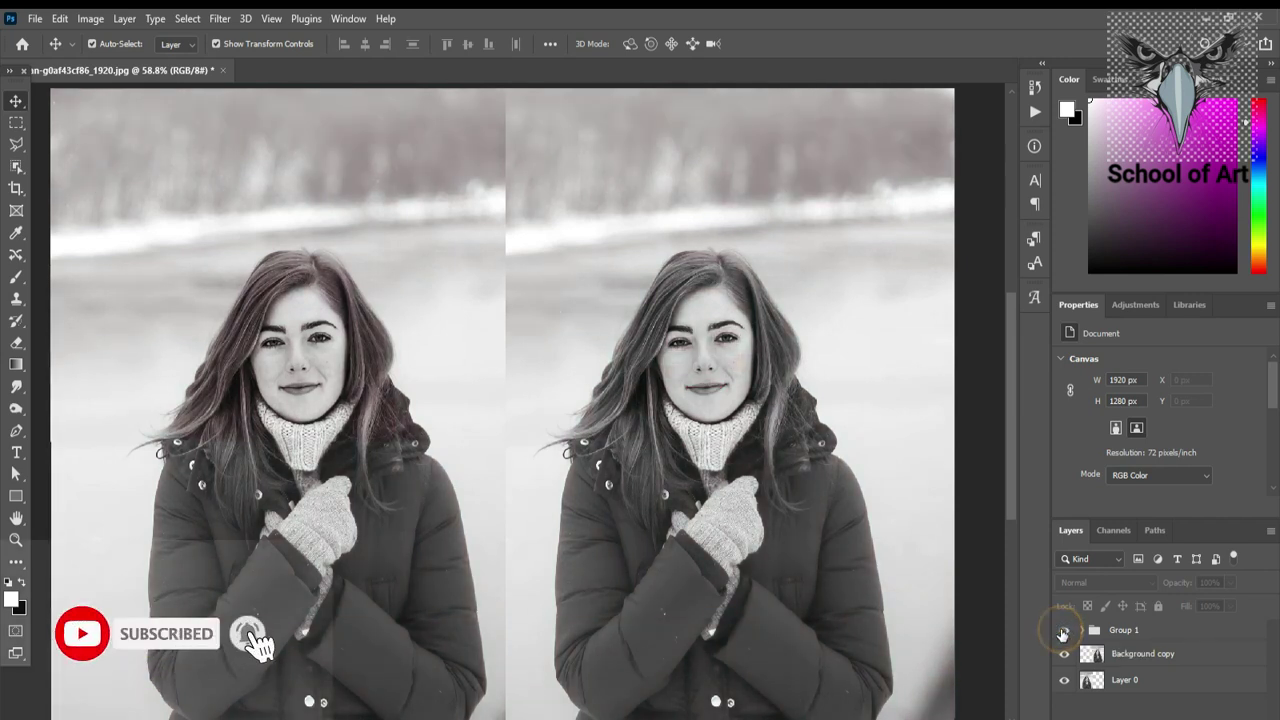
click(1063, 631)
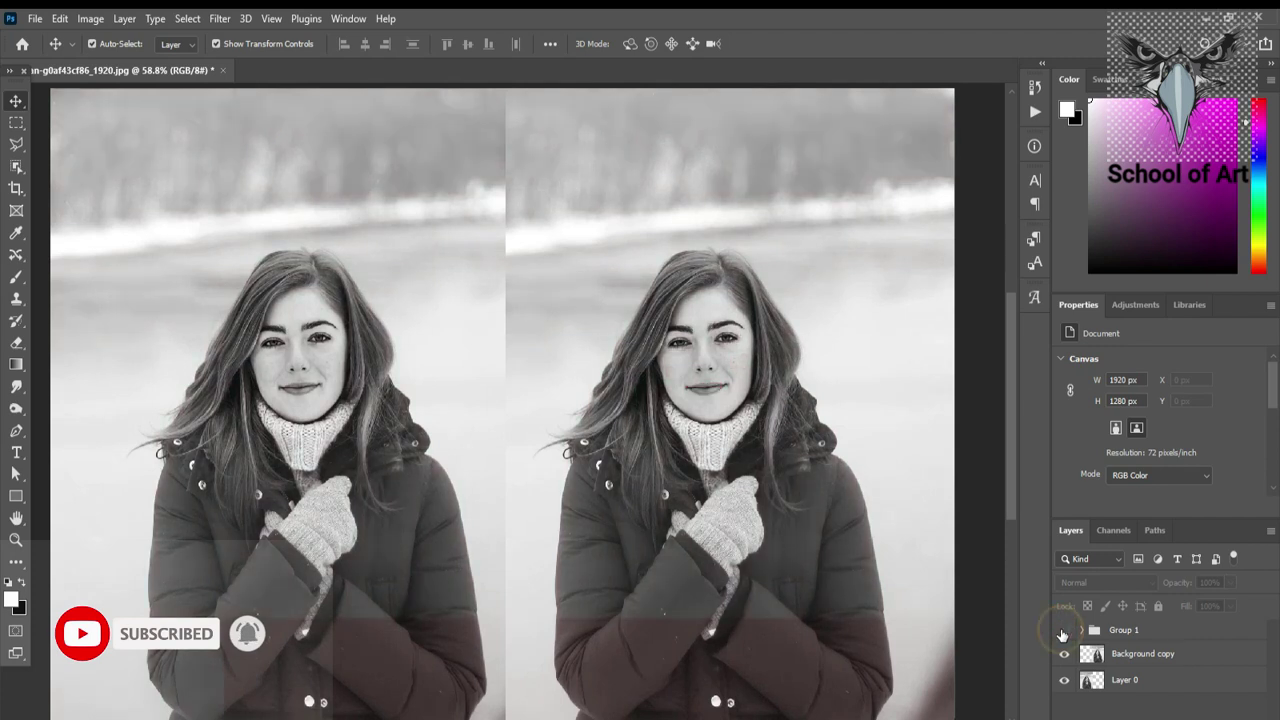
click(1063, 631)
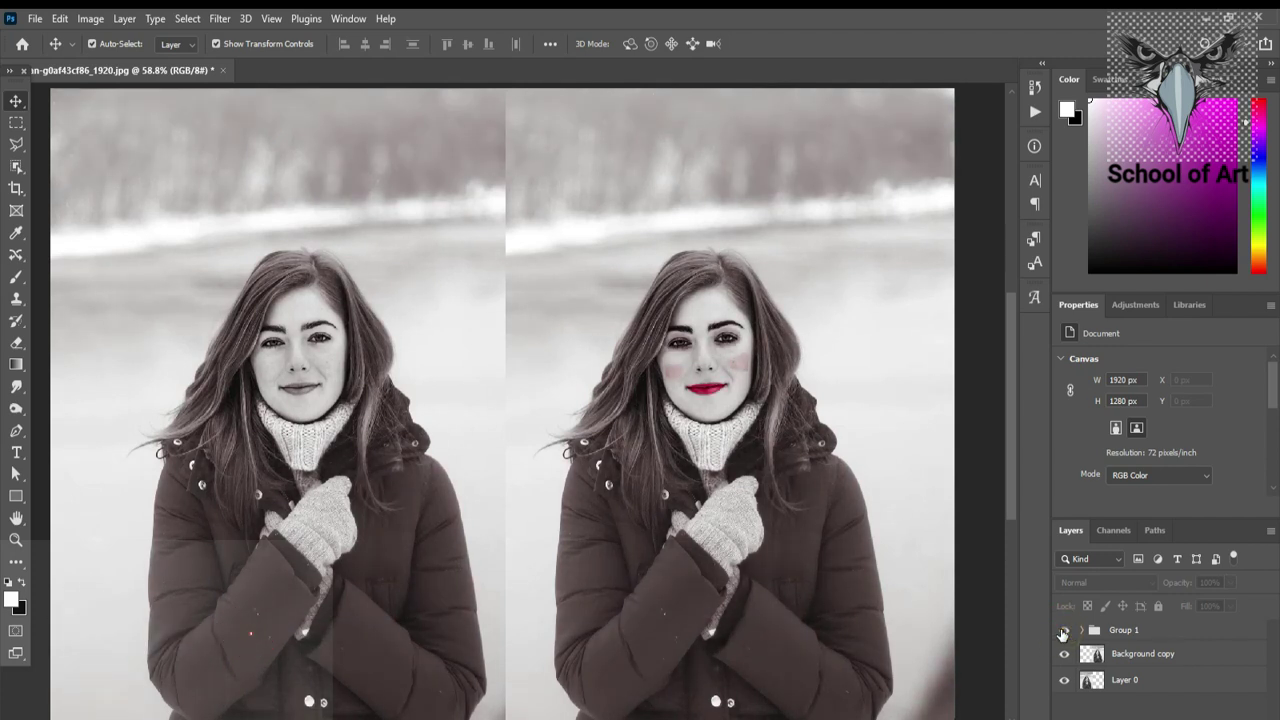
click(1063, 631)
click(1063, 631)
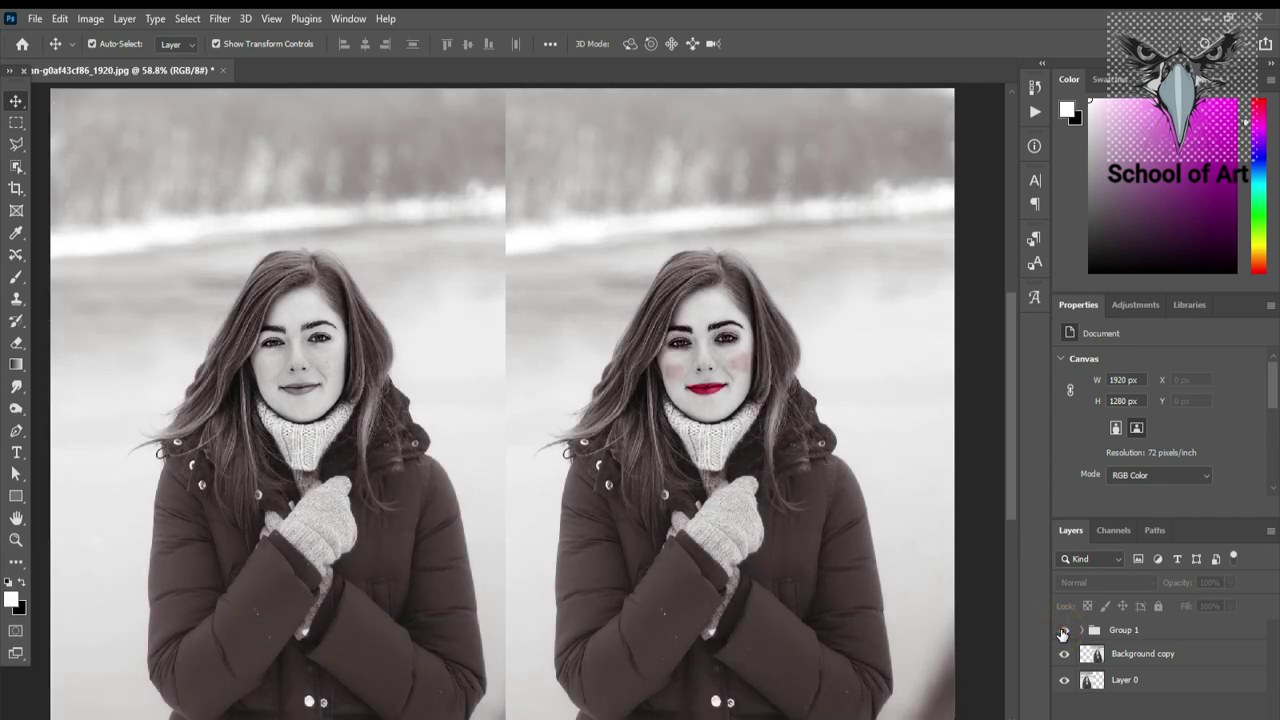
click(1063, 631)
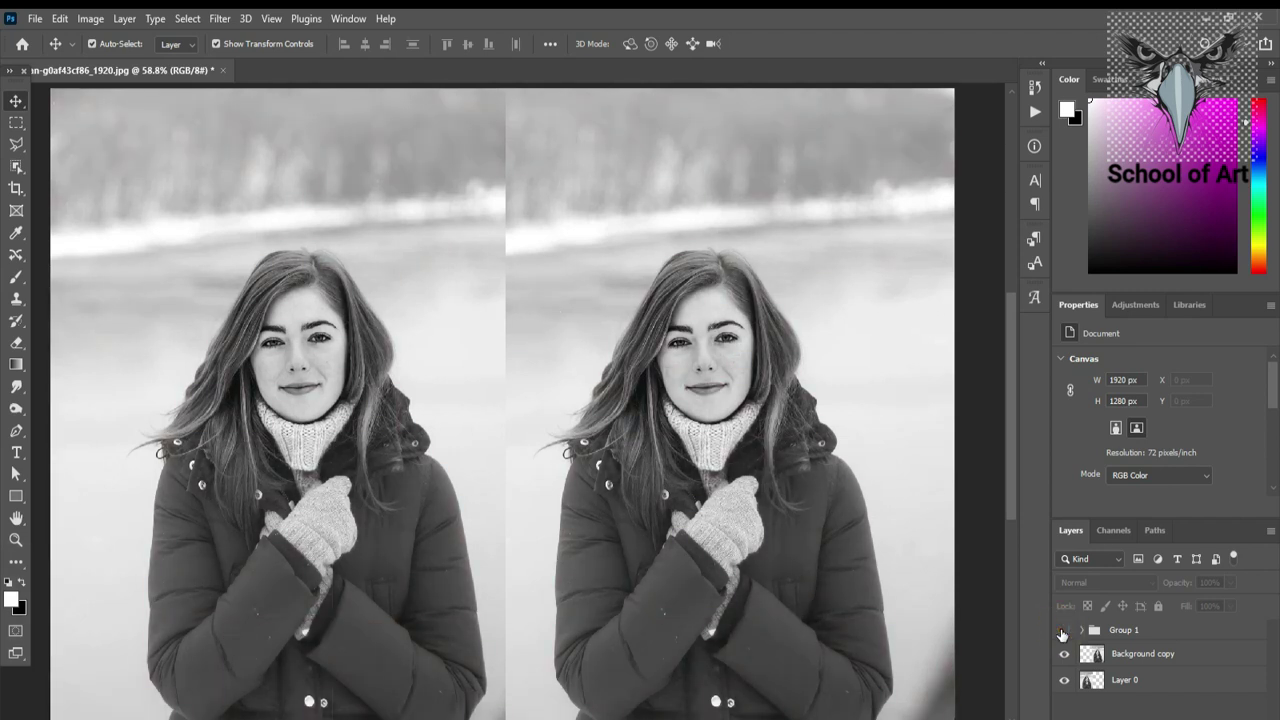
click(1063, 631)
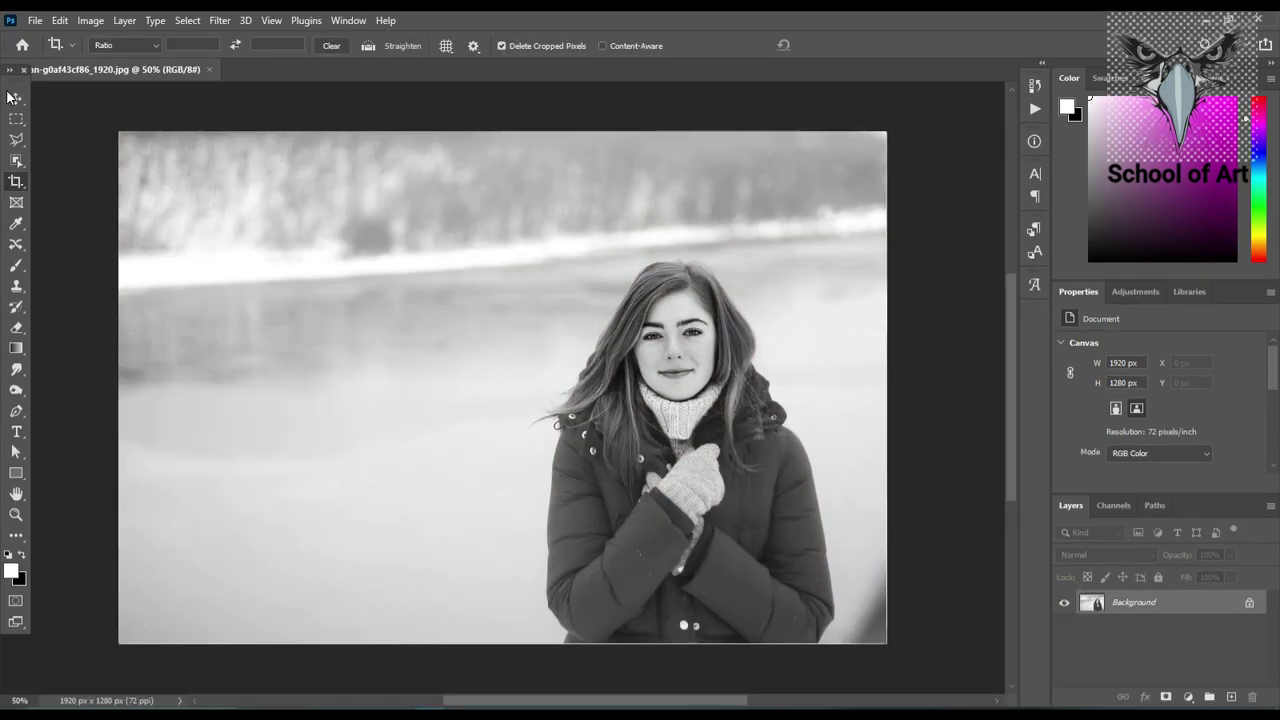
- Select the Move tool, zoom to 66.7% and pan across the photo
click(15, 98)
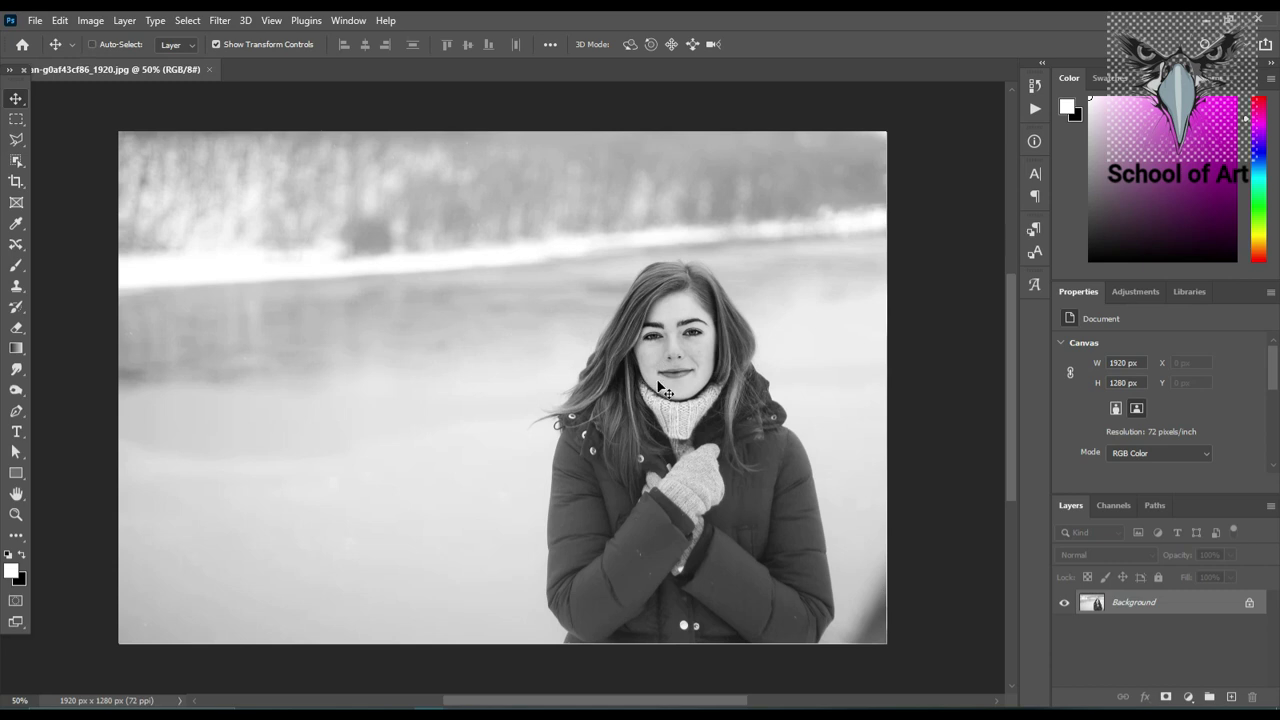
key(ctrl+plus)
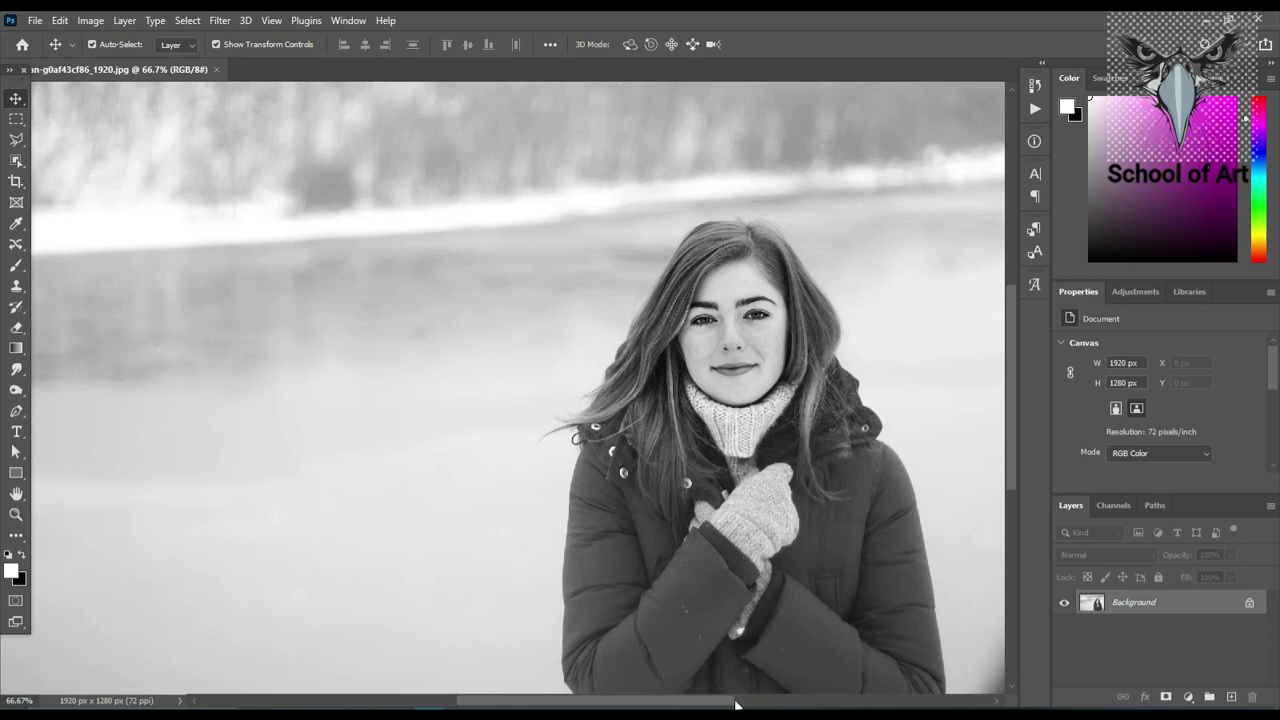
mouse_move(714, 703)
mouse_down()
mouse_move(785, 705)
mouse_move(763, 701)
mouse_up()
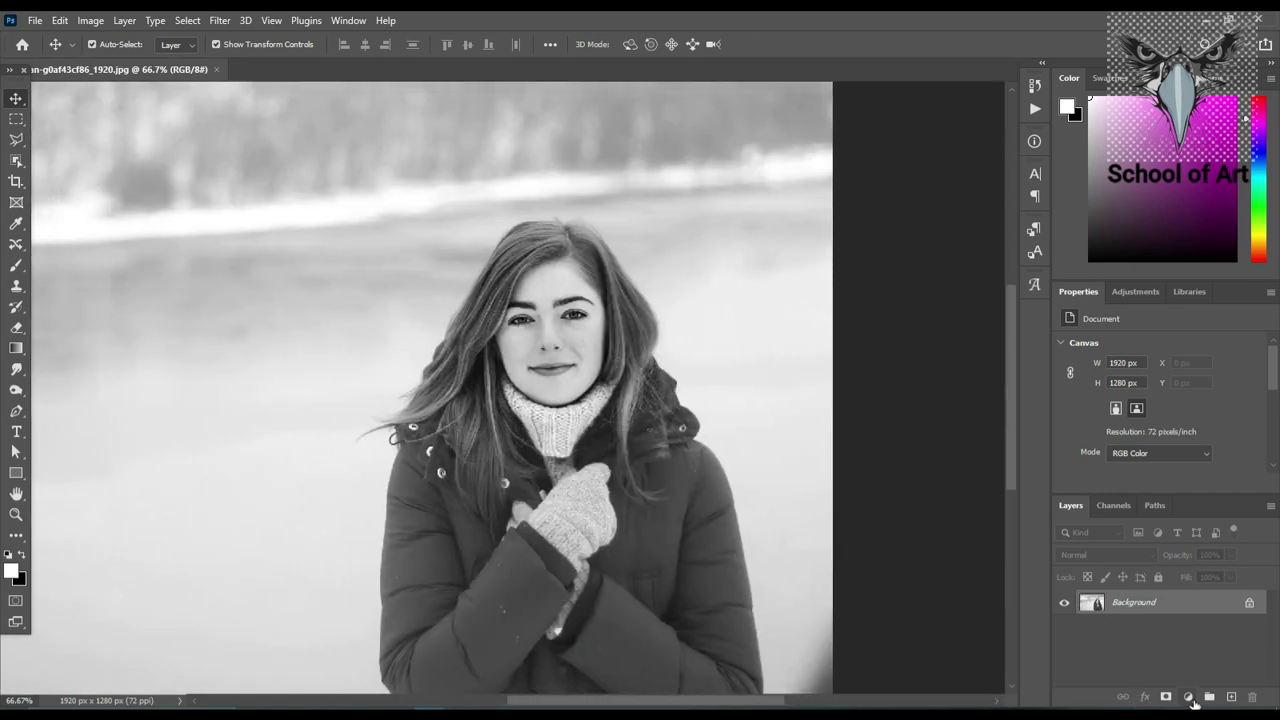
- Add a Gradient Map adjustment layer from the Layers panel's adjustment menu
click(1189, 697)
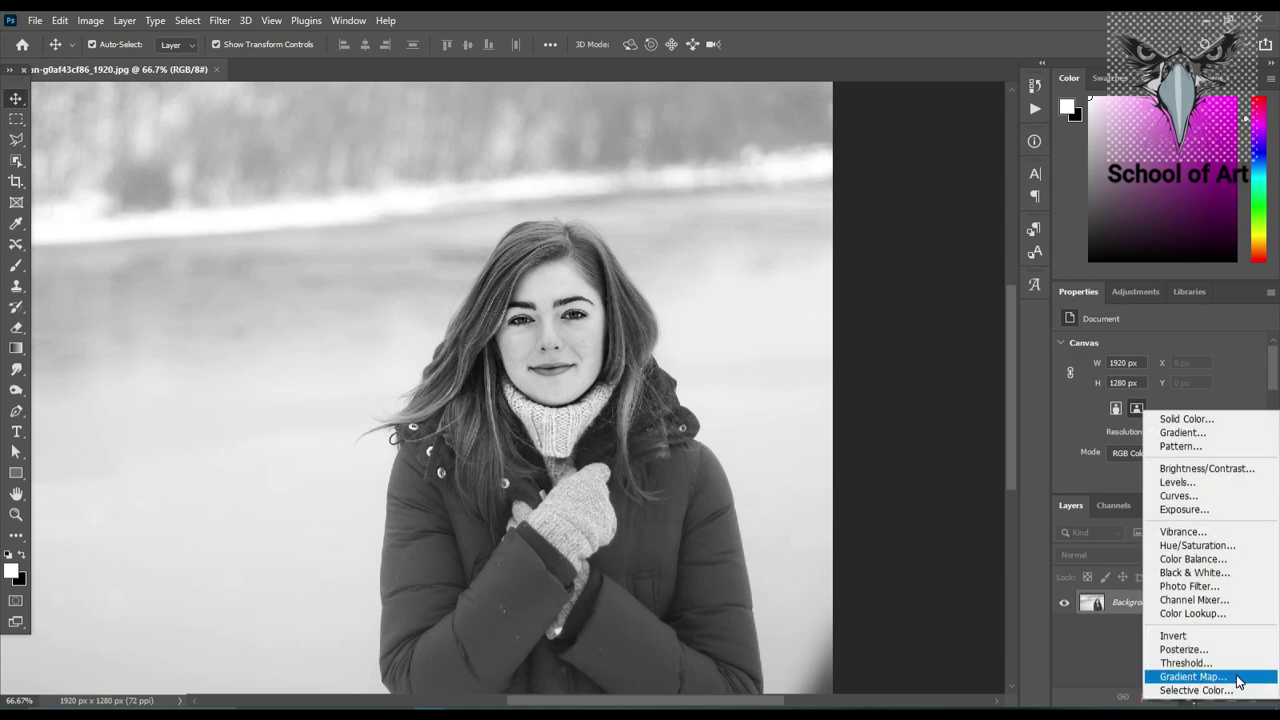
click(1238, 682)
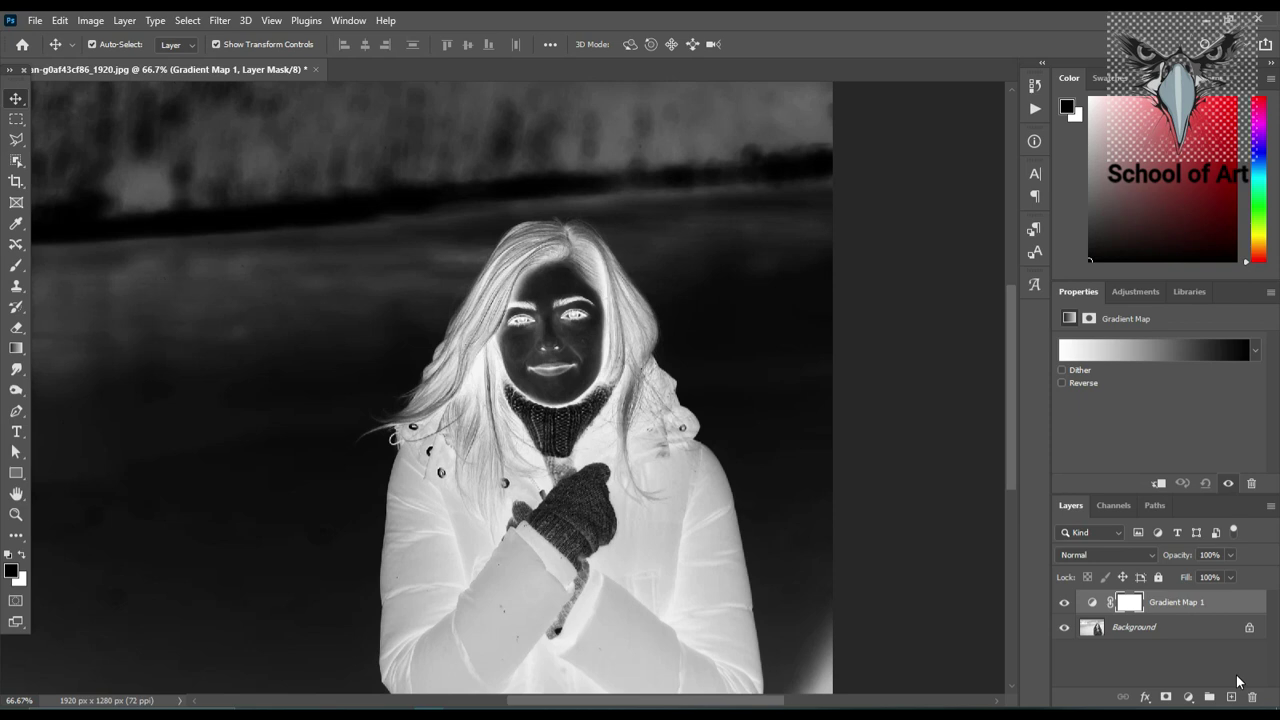
- Apply the Basics black-to-white gradient preset and add a white stop at 49%
click(1159, 356)
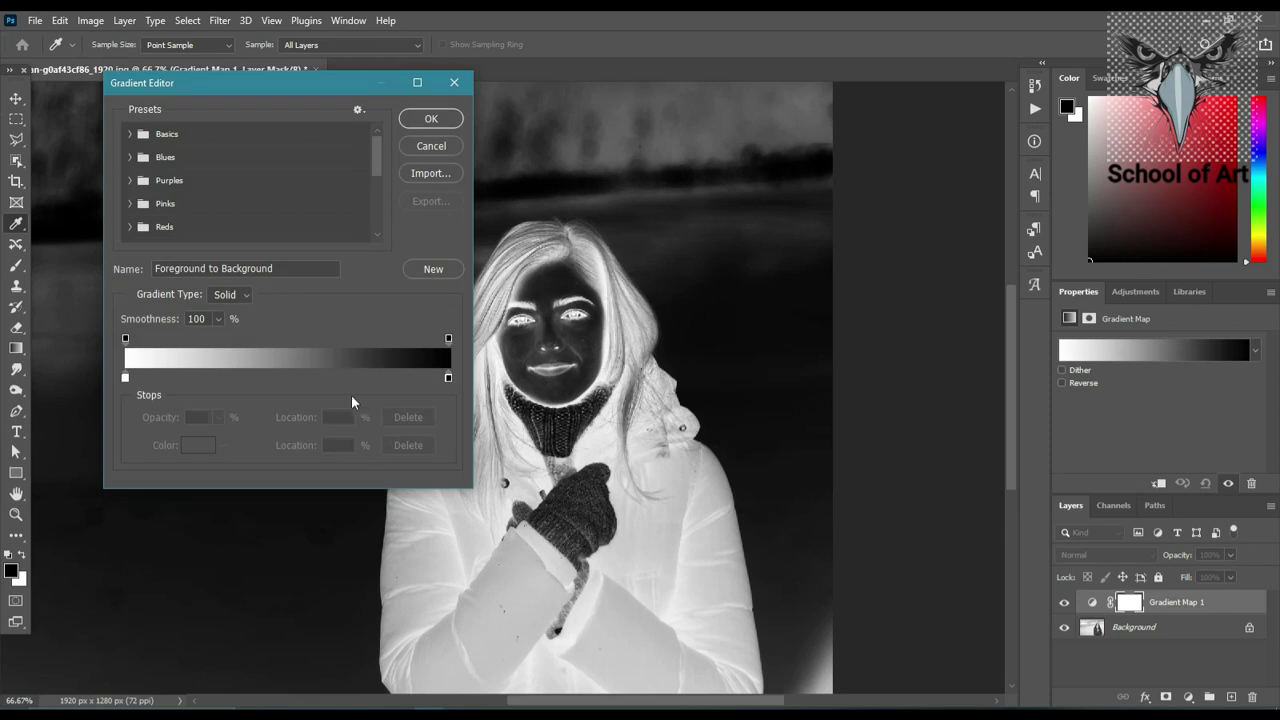
click(129, 134)
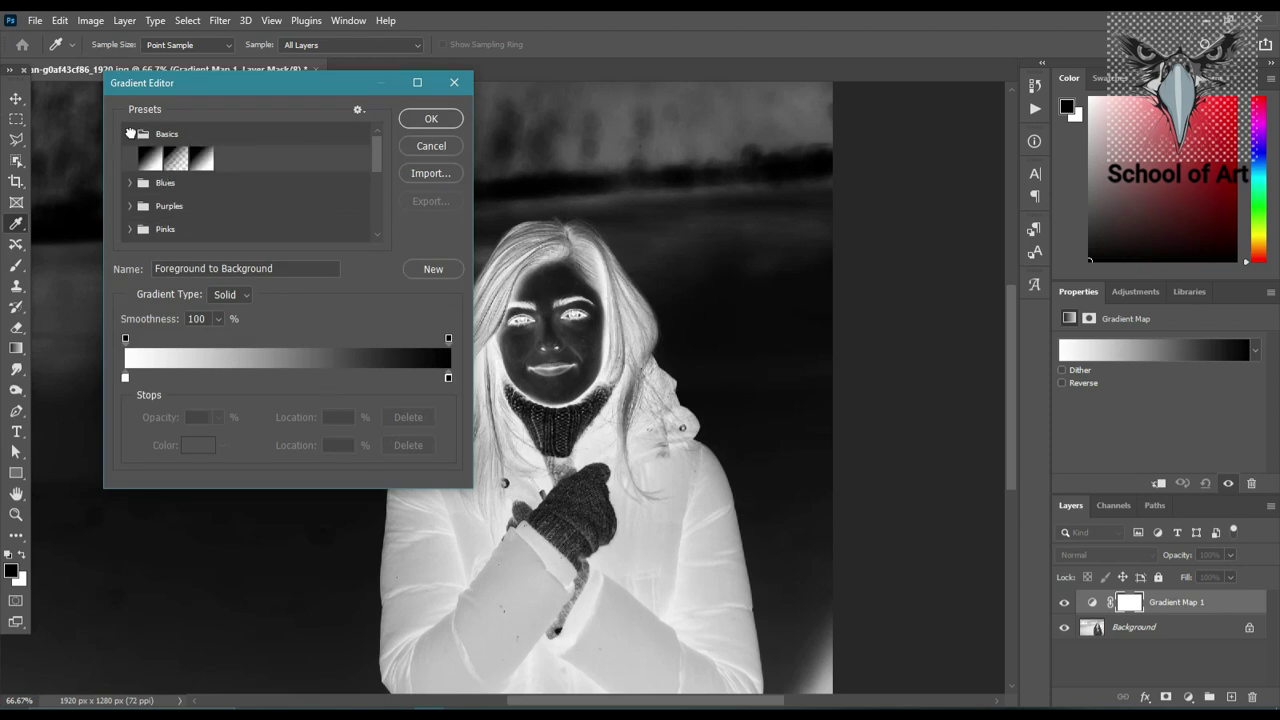
click(150, 158)
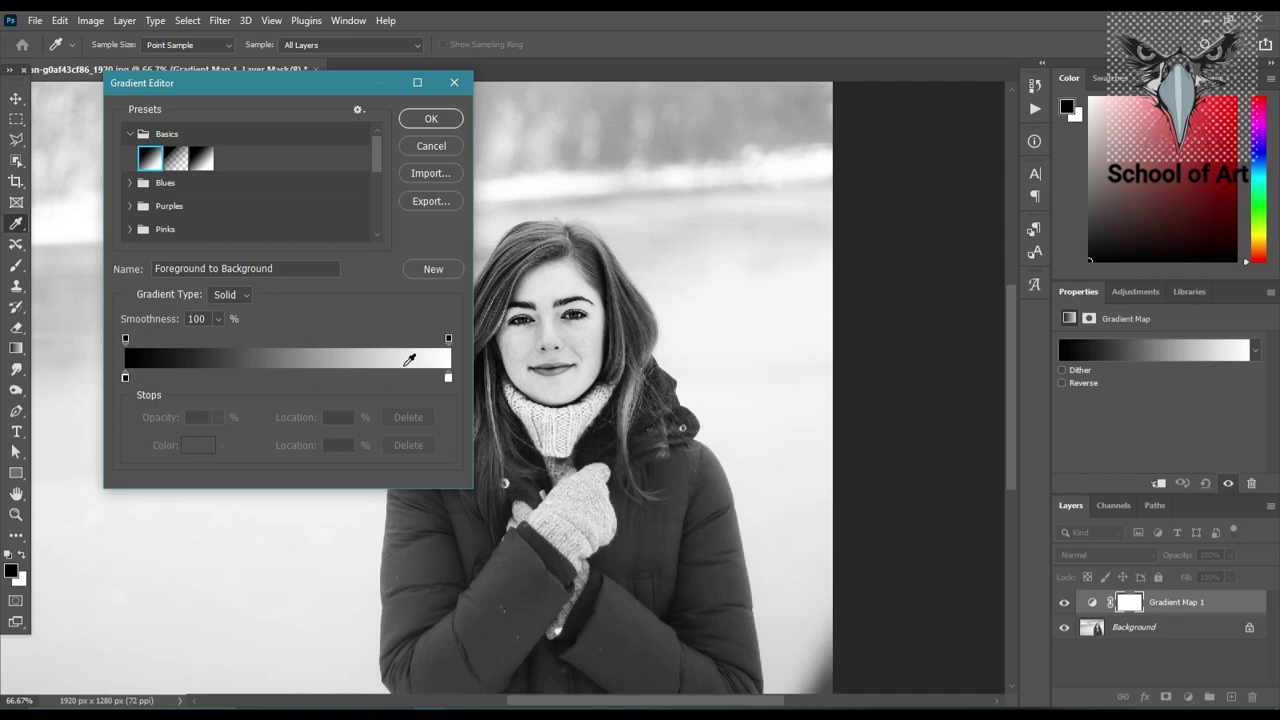
click(310, 377)
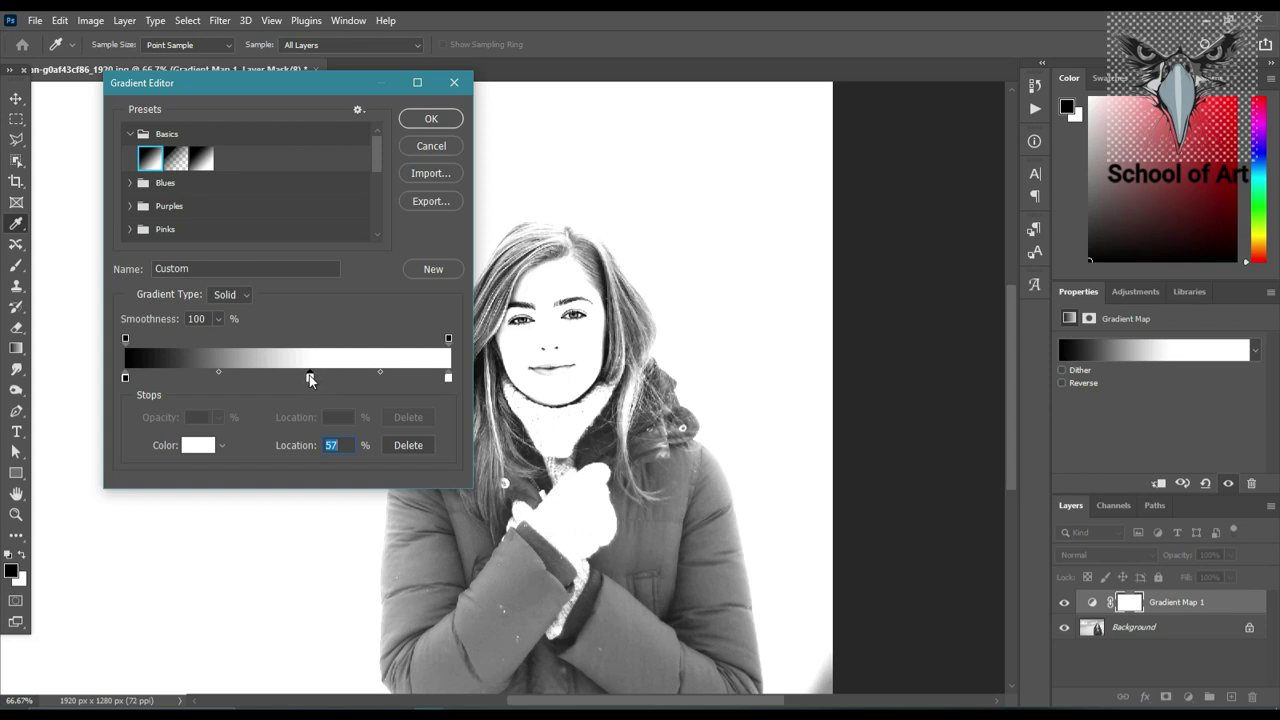
drag(309, 376, 299, 379)
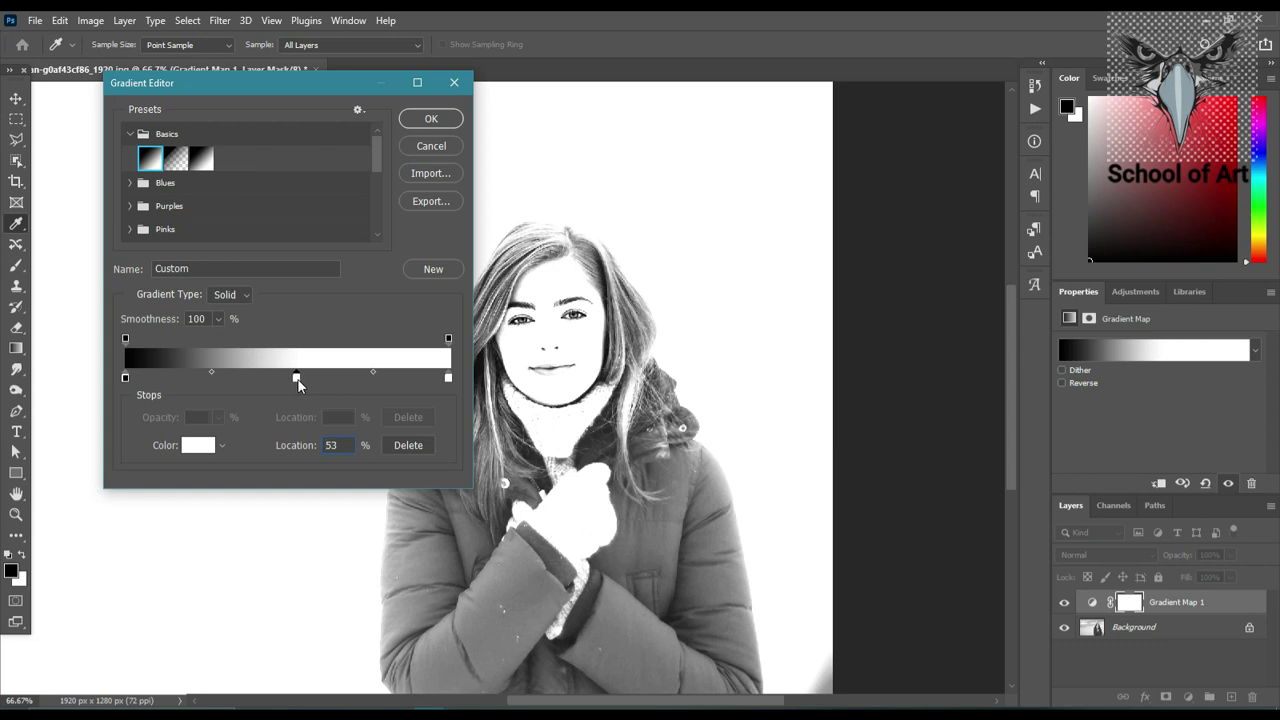
drag(298, 381, 284, 383)
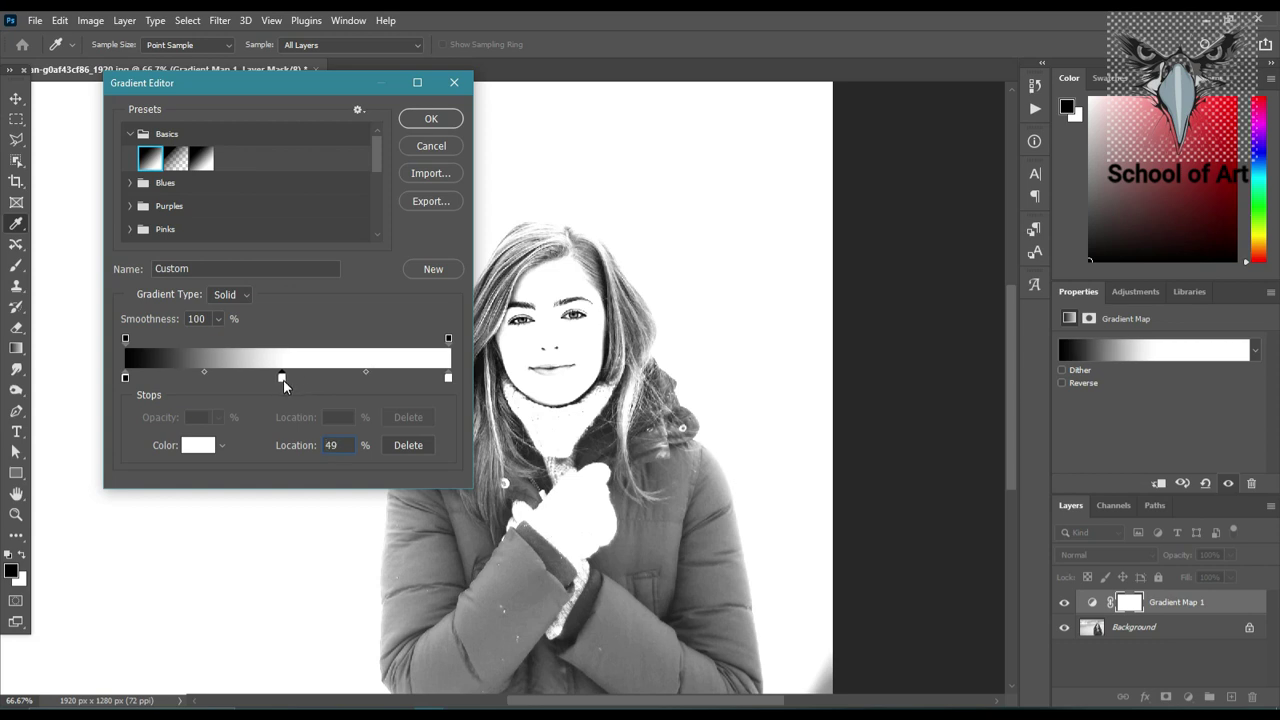
- Check the colour stops and nudge the midpoint to 47%, ending on the middle stop
click(283, 379)
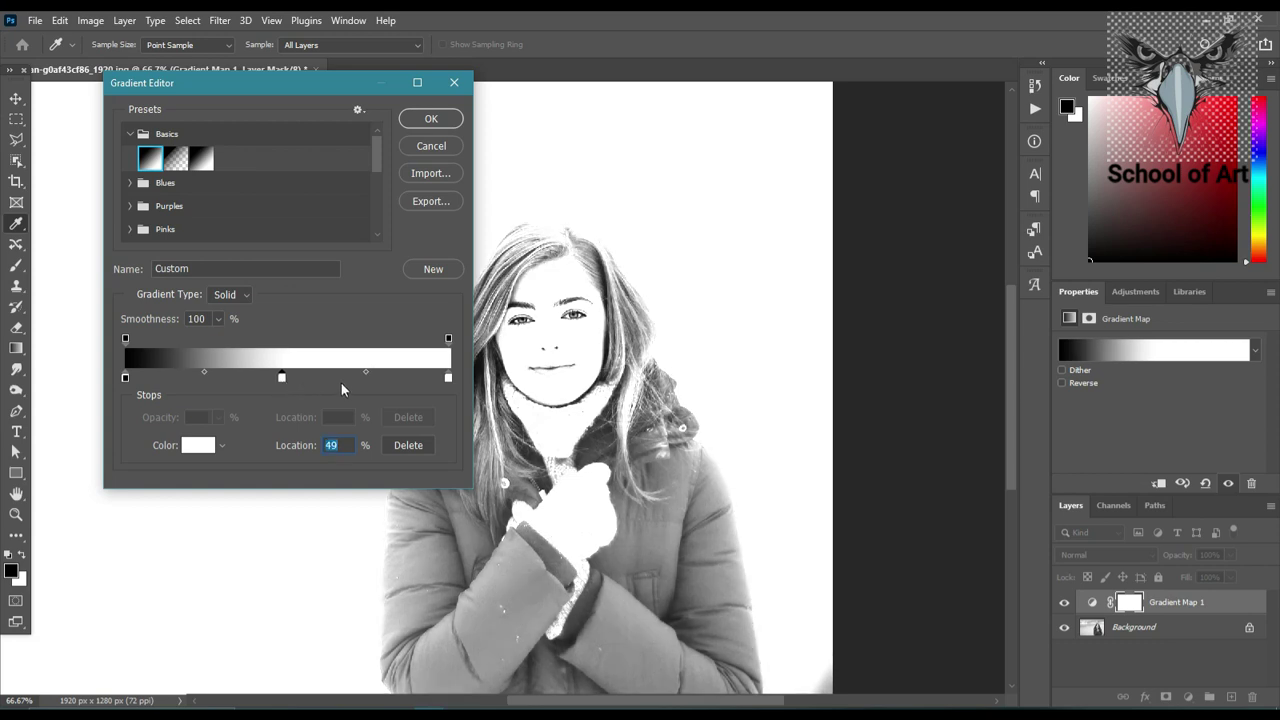
click(449, 377)
click(366, 374)
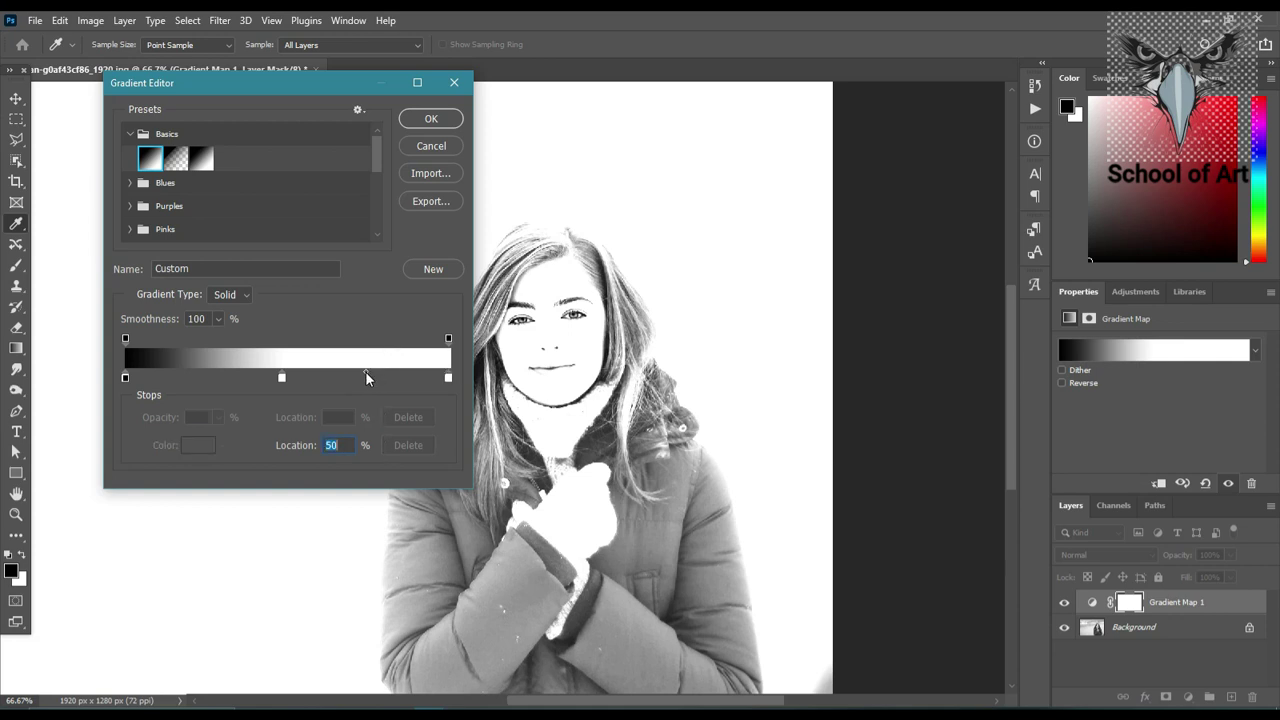
drag(365, 371, 364, 372)
drag(358, 372, 361, 372)
click(282, 378)
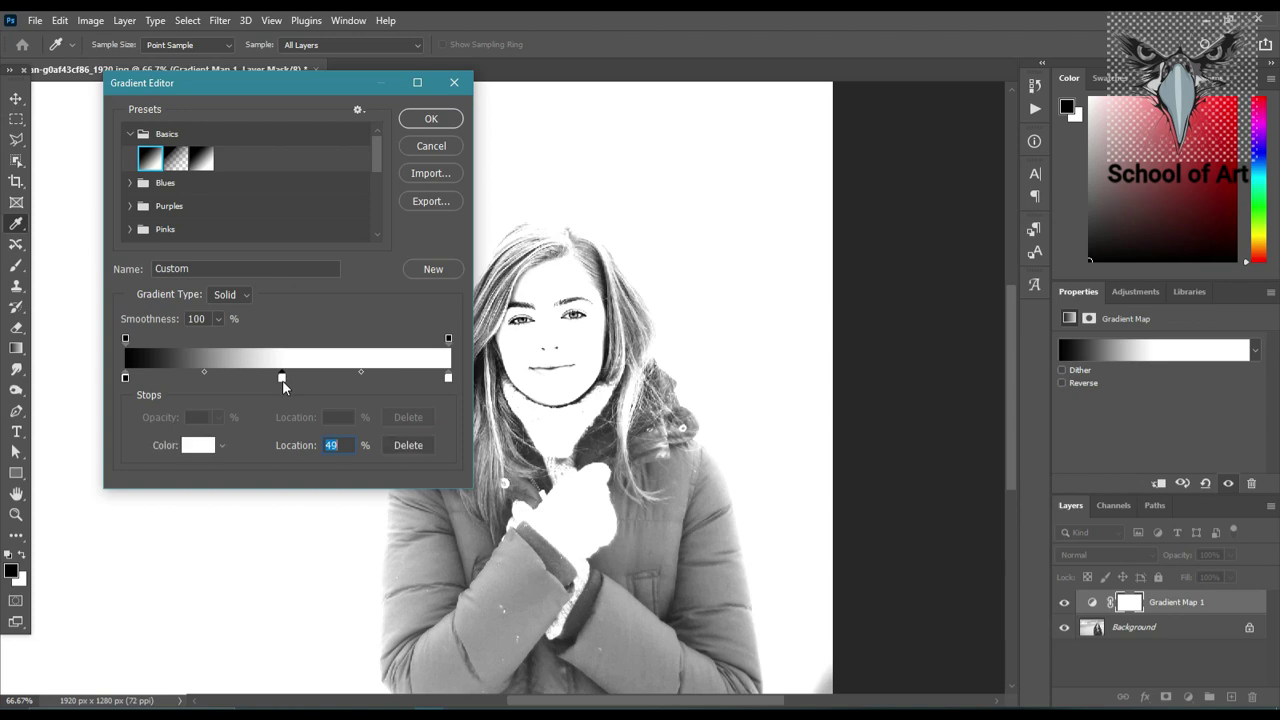
- Set the middle gradient stop to red af1515 and close the Gradient Editor
click(203, 449)
drag(292, 280, 319, 303)
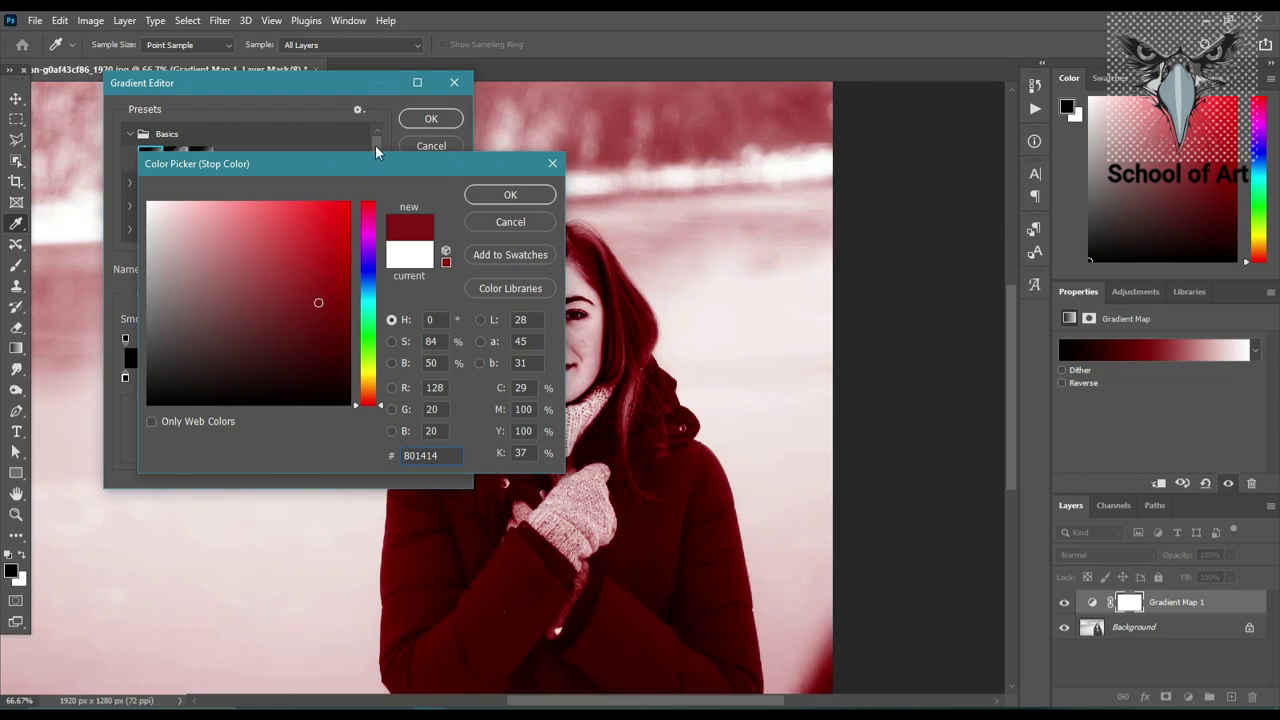
drag(387, 164, 301, 157)
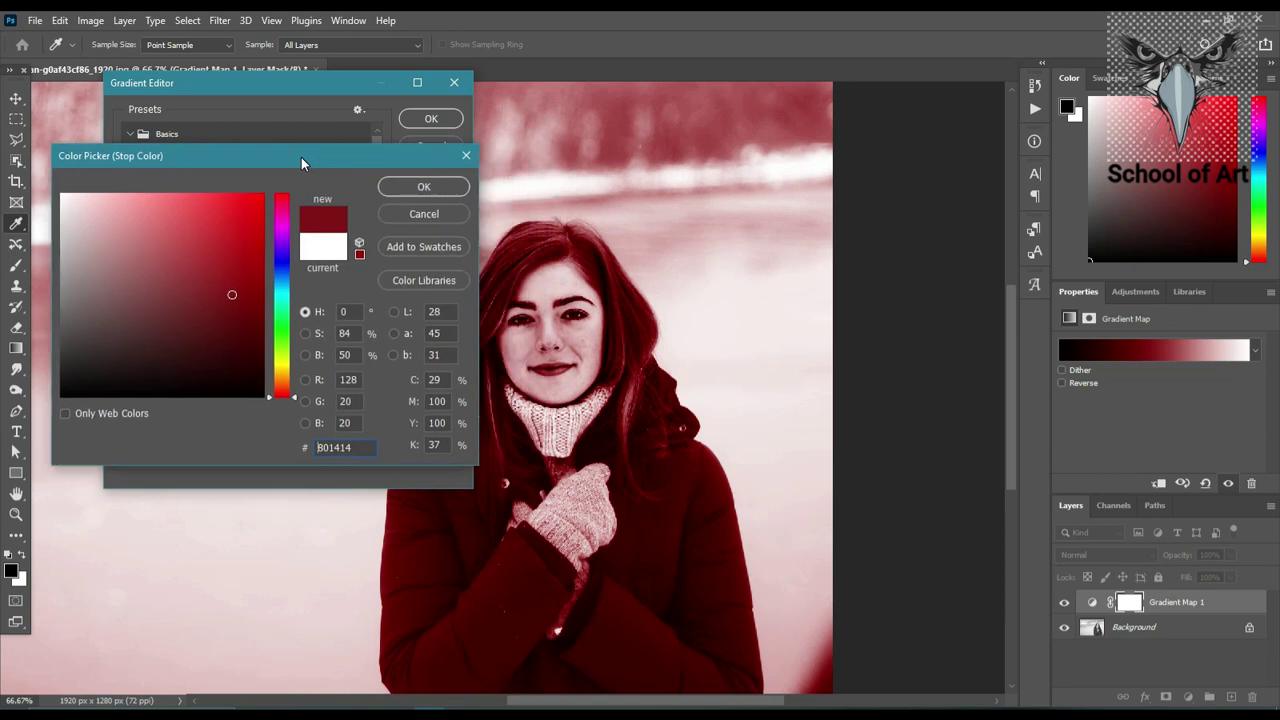
click(228, 289)
drag(228, 289, 239, 257)
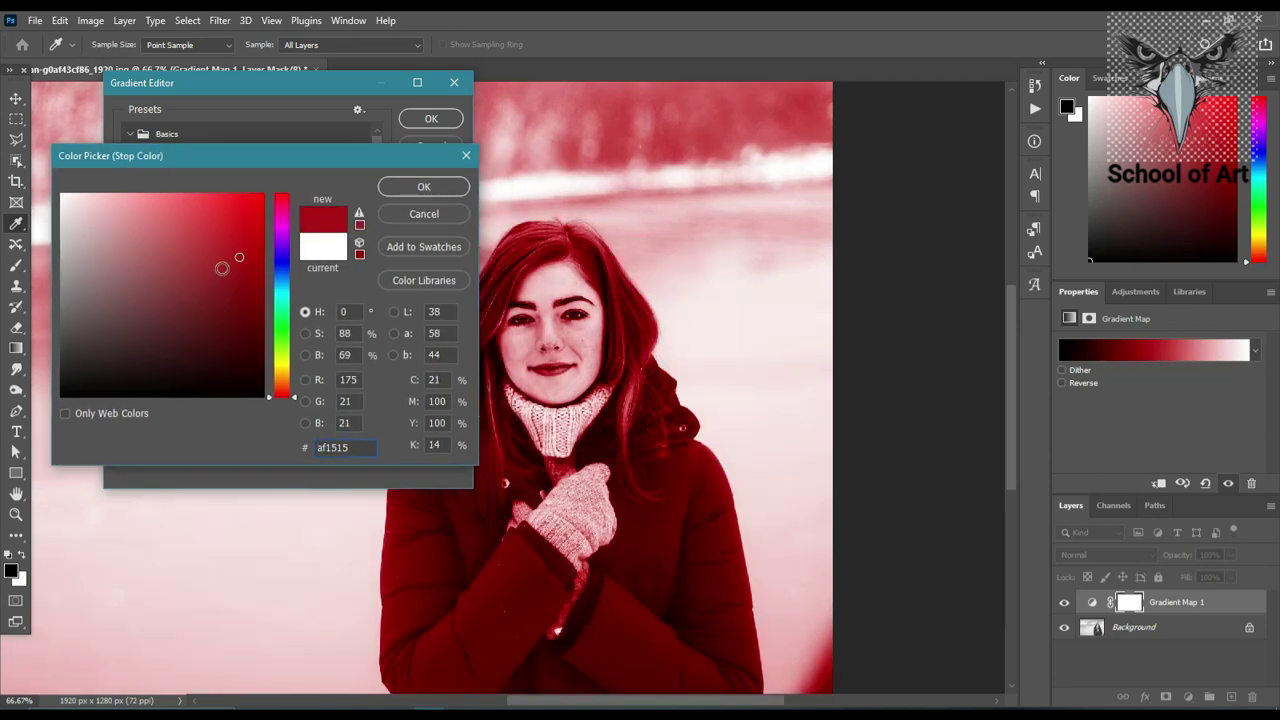
click(437, 182)
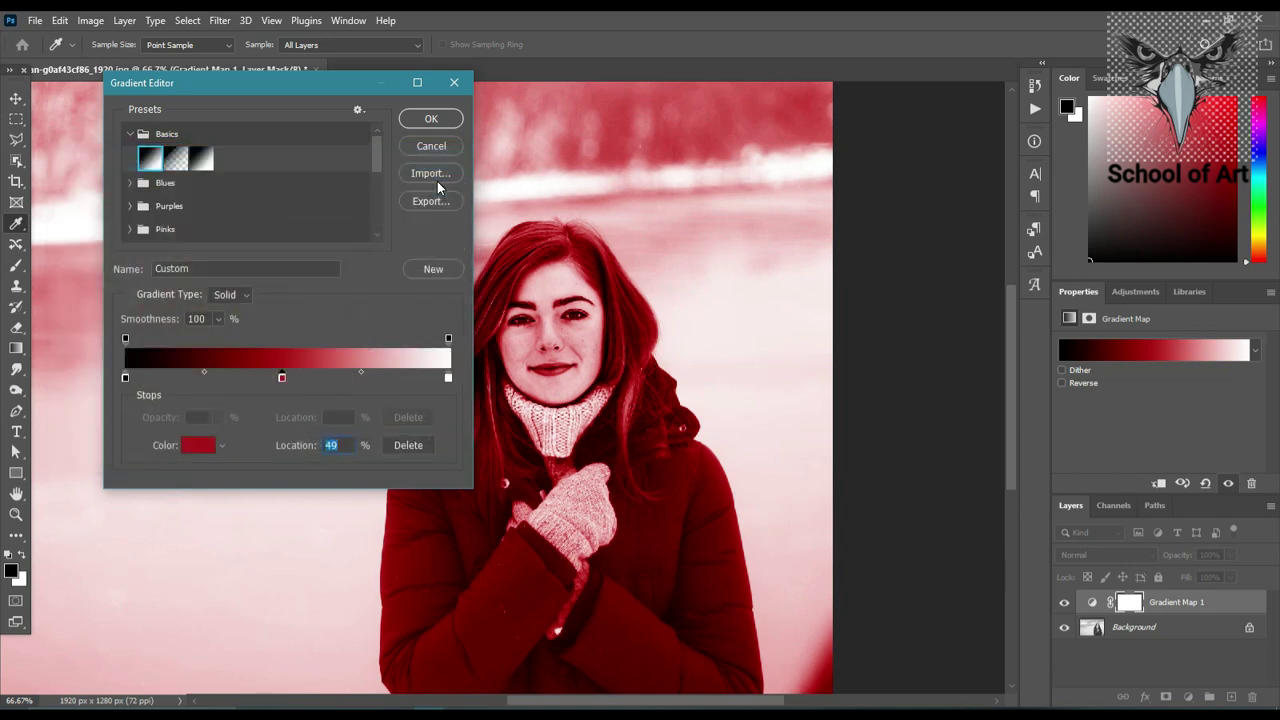
click(431, 119)
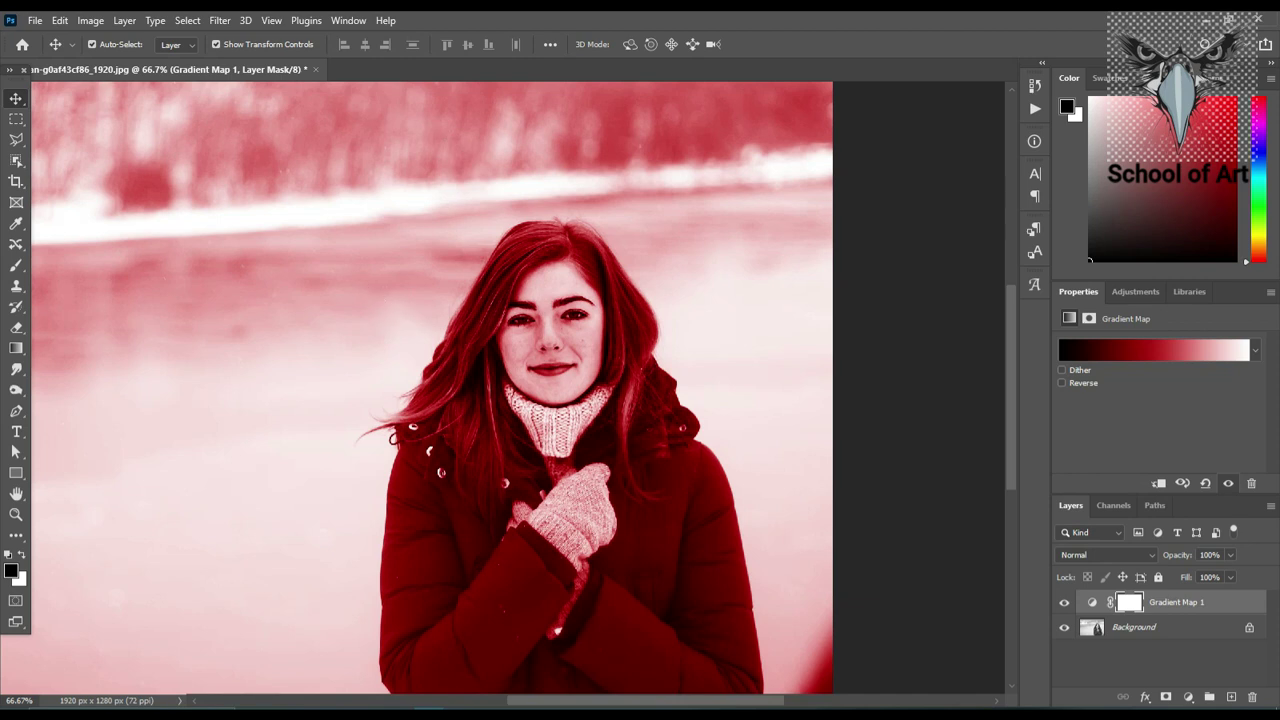
- Rename the Gradient Map 1 layer to 'lips'
double_click(1175, 602)
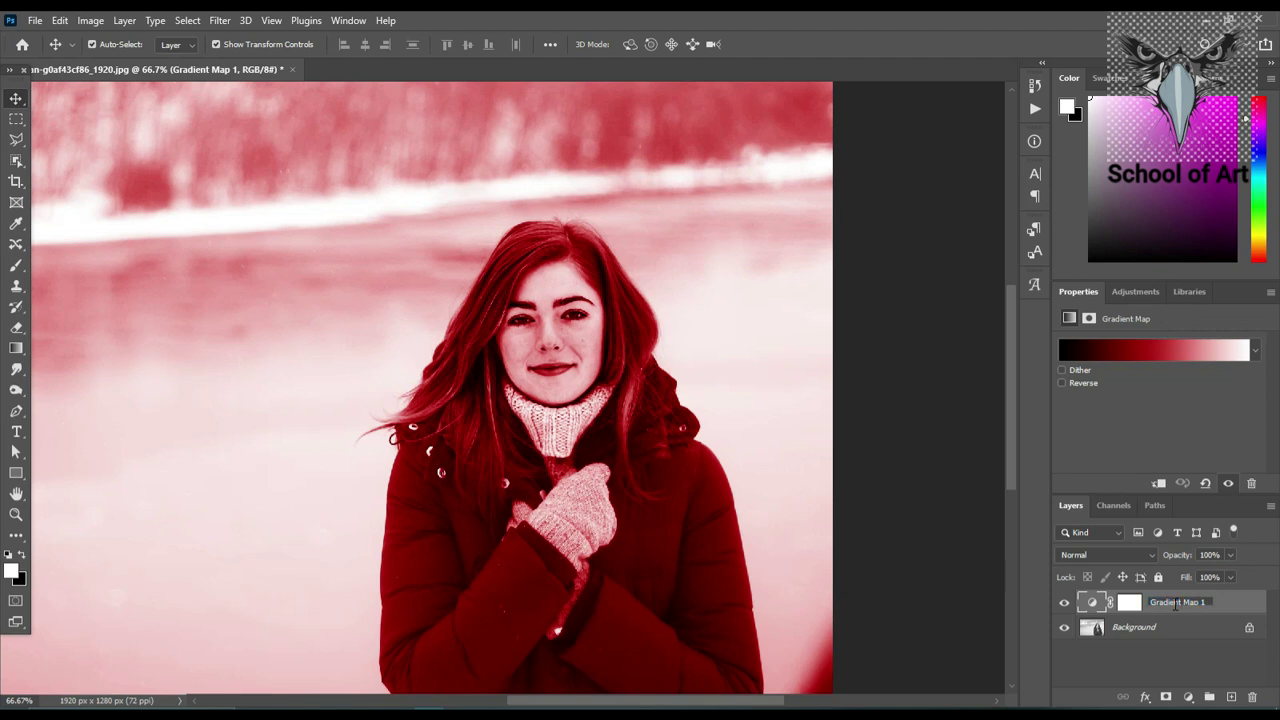
double_click(1175, 602)
key(BackSpace)
key(BackSpace)
key(BackSpace)
click(938, 536)
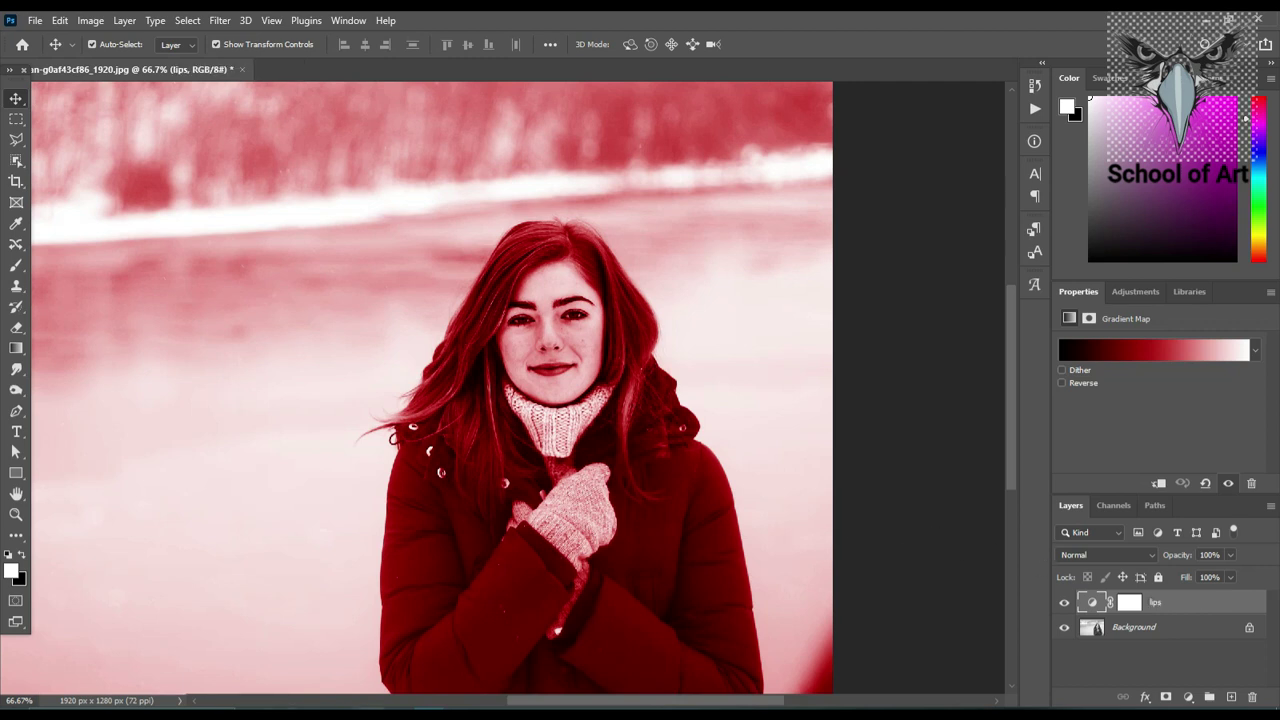
- Invert the lips layer's mask to black with Ctrl+I and zoom closer on the face
click(1130, 603)
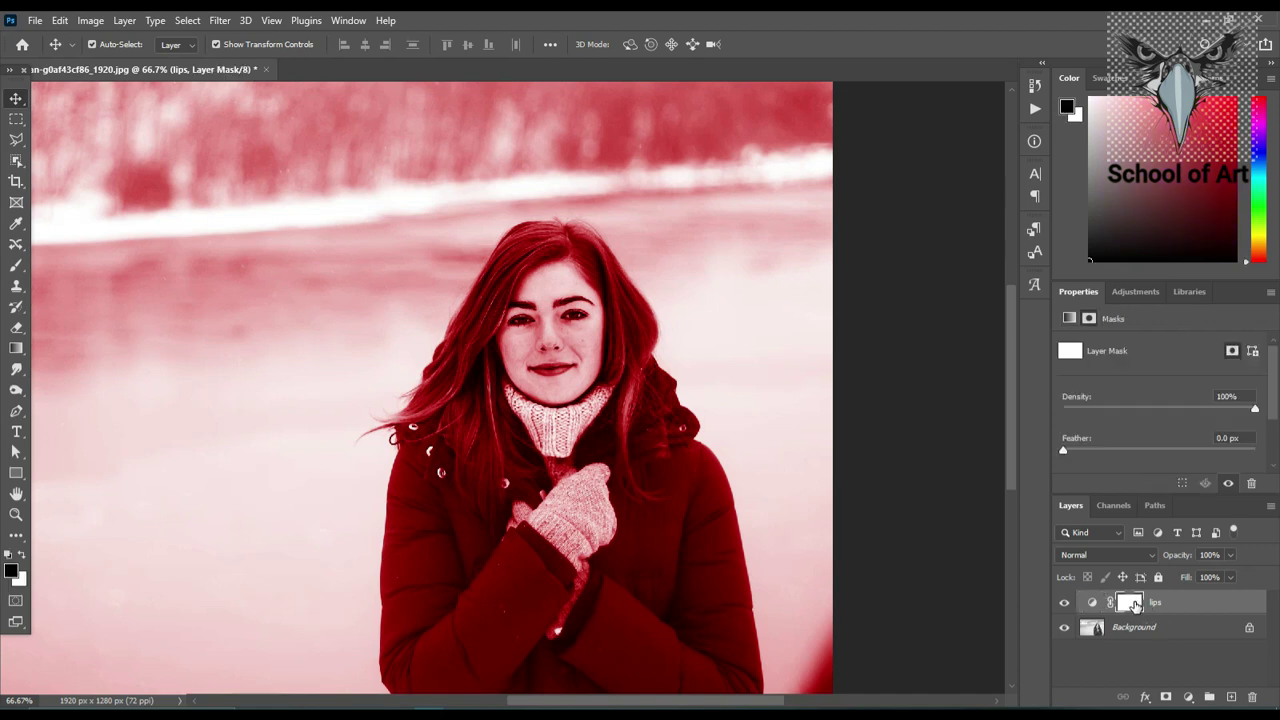
key(ctrl+i)
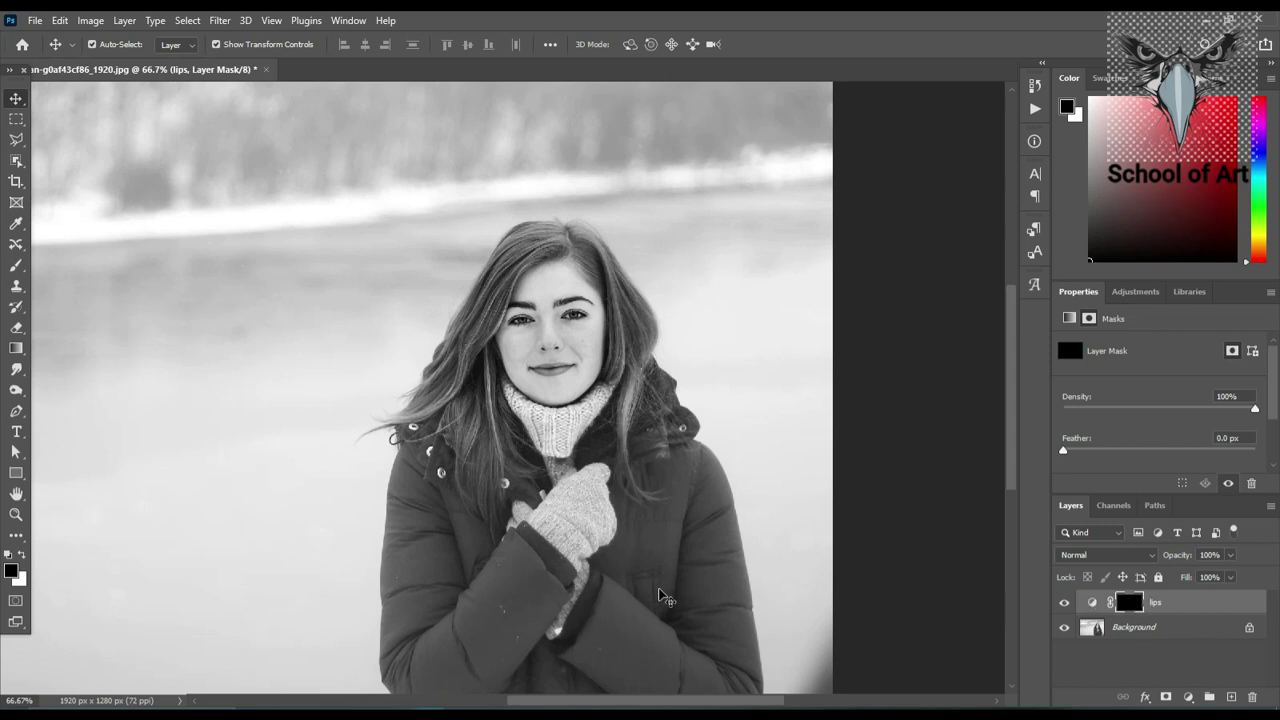
key(ctrl+plus)
key(ctrl+plus)
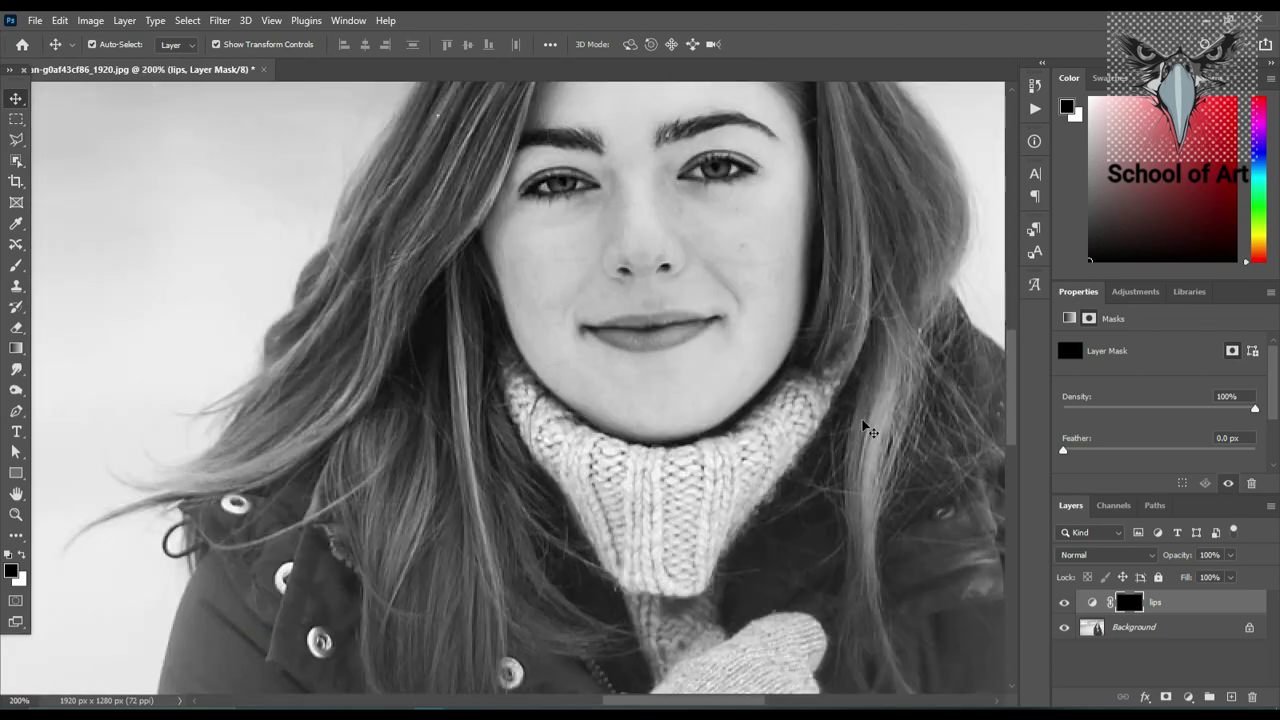
- Switch to the Brush tool with white foreground and a Soft Round tip
click(17, 267)
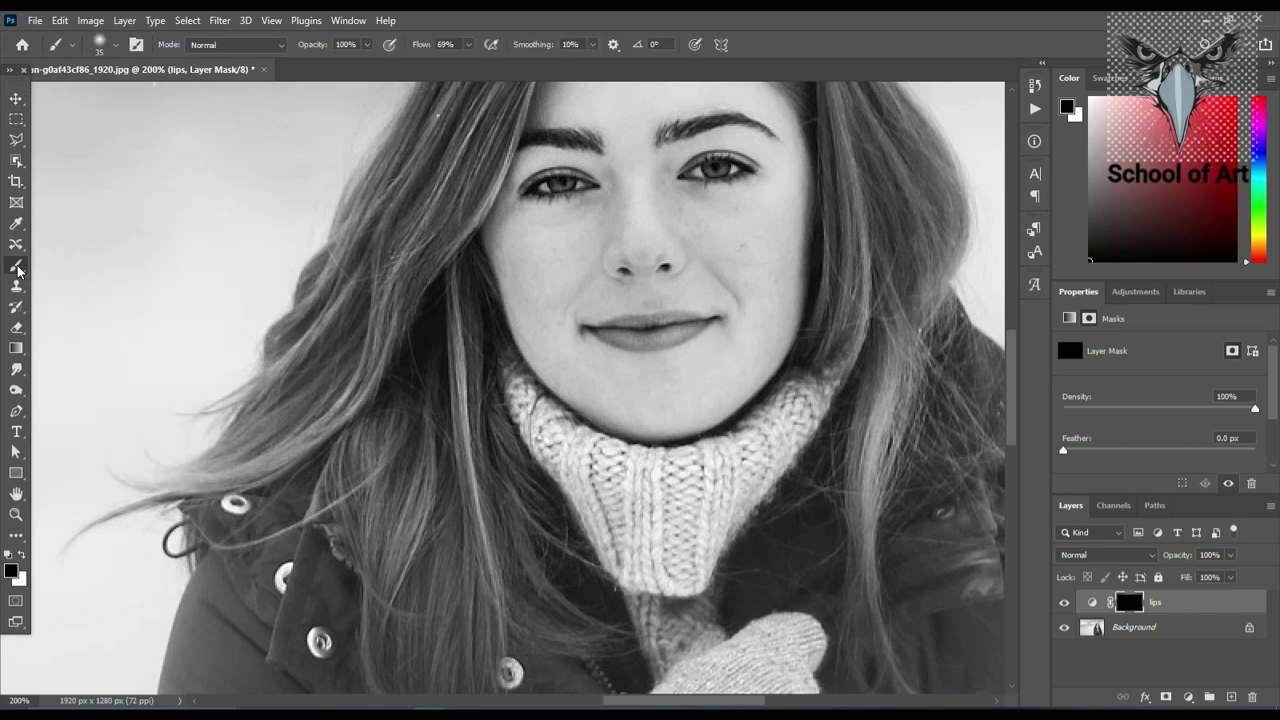
click(22, 556)
click(11, 570)
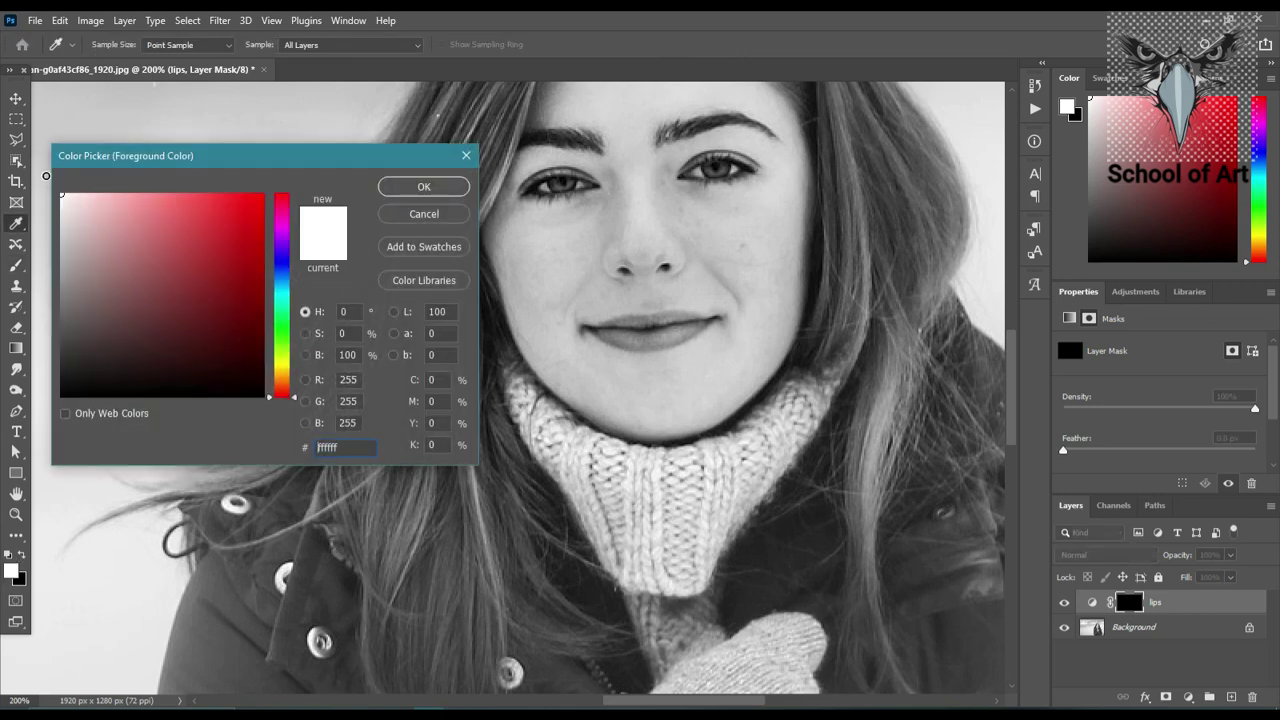
click(410, 187)
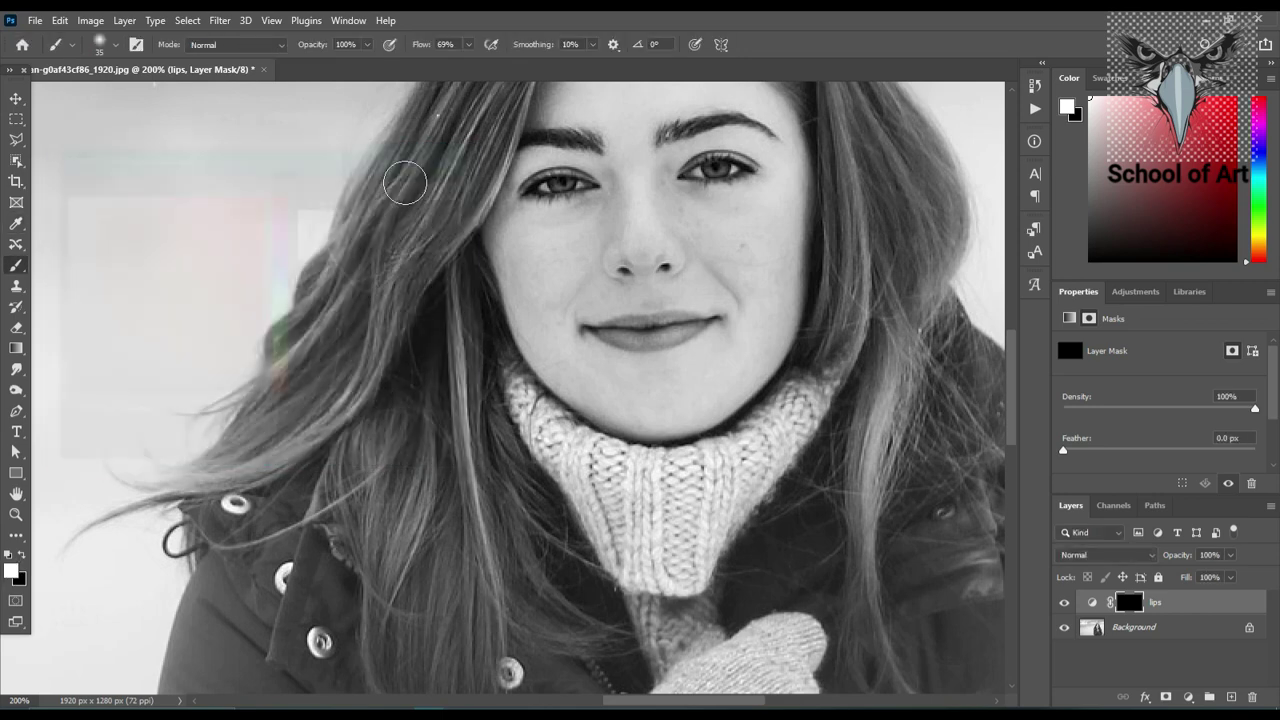
click(116, 46)
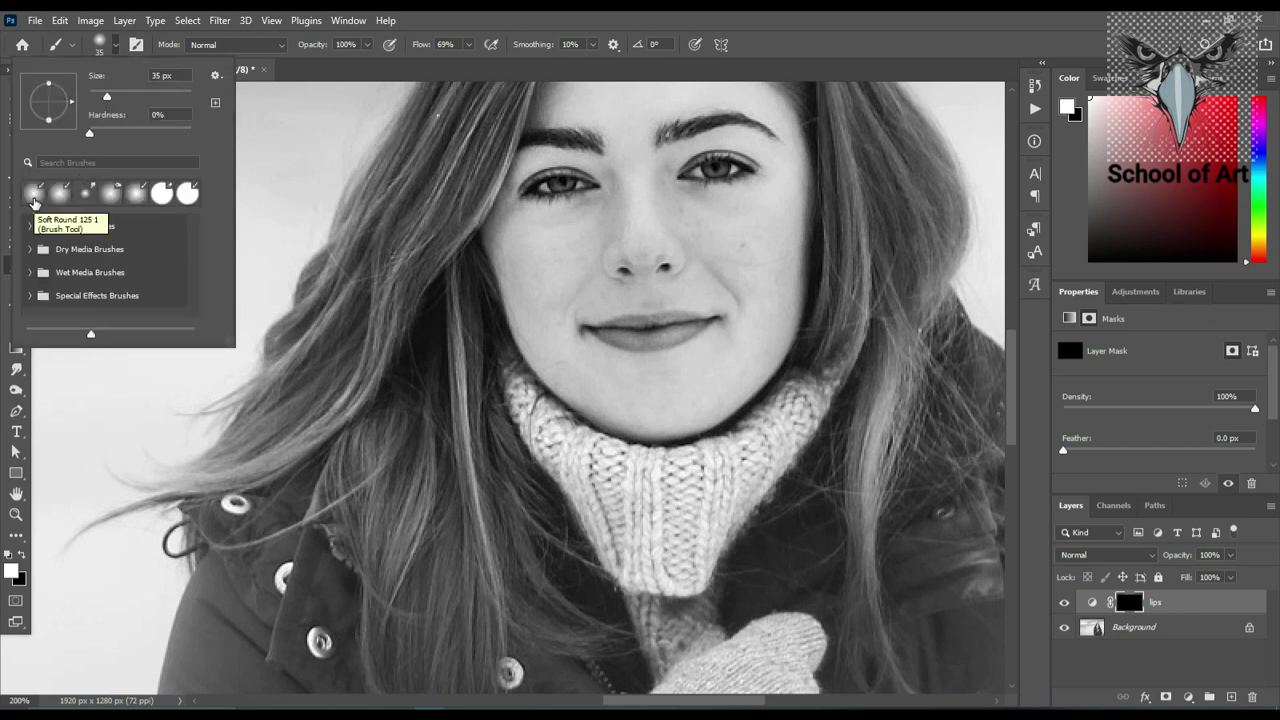
click(34, 195)
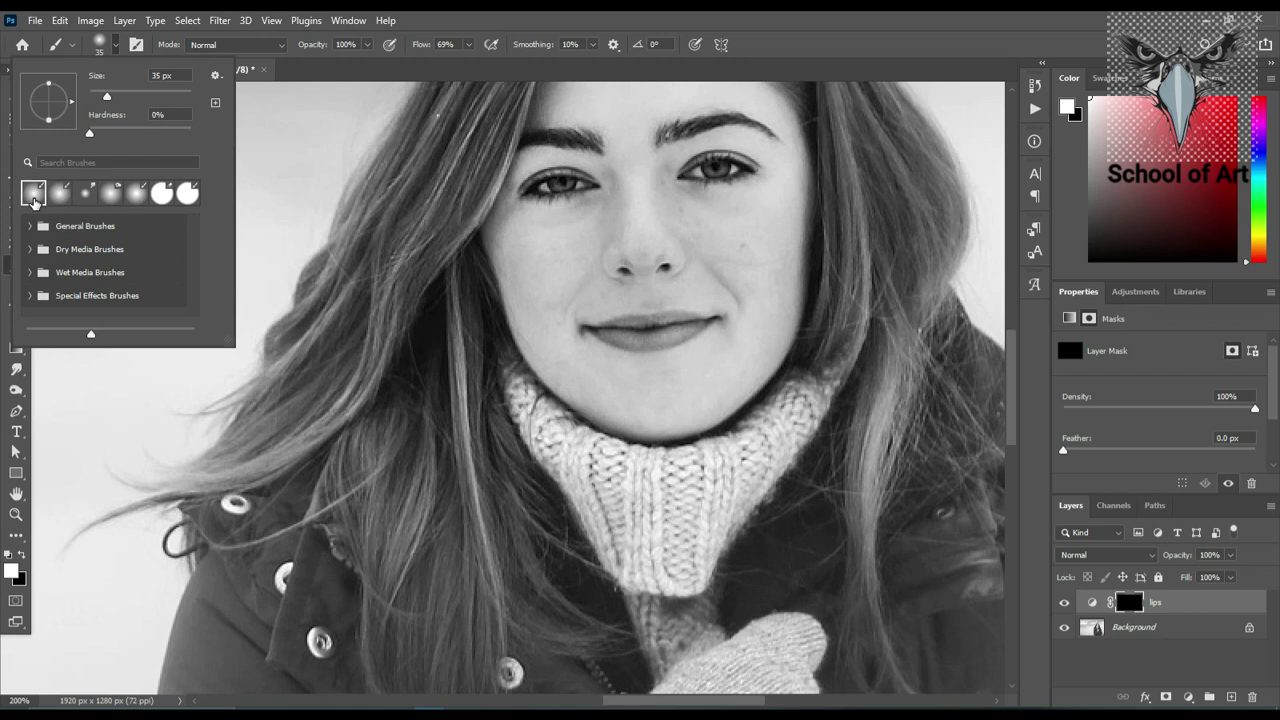
key(Return)
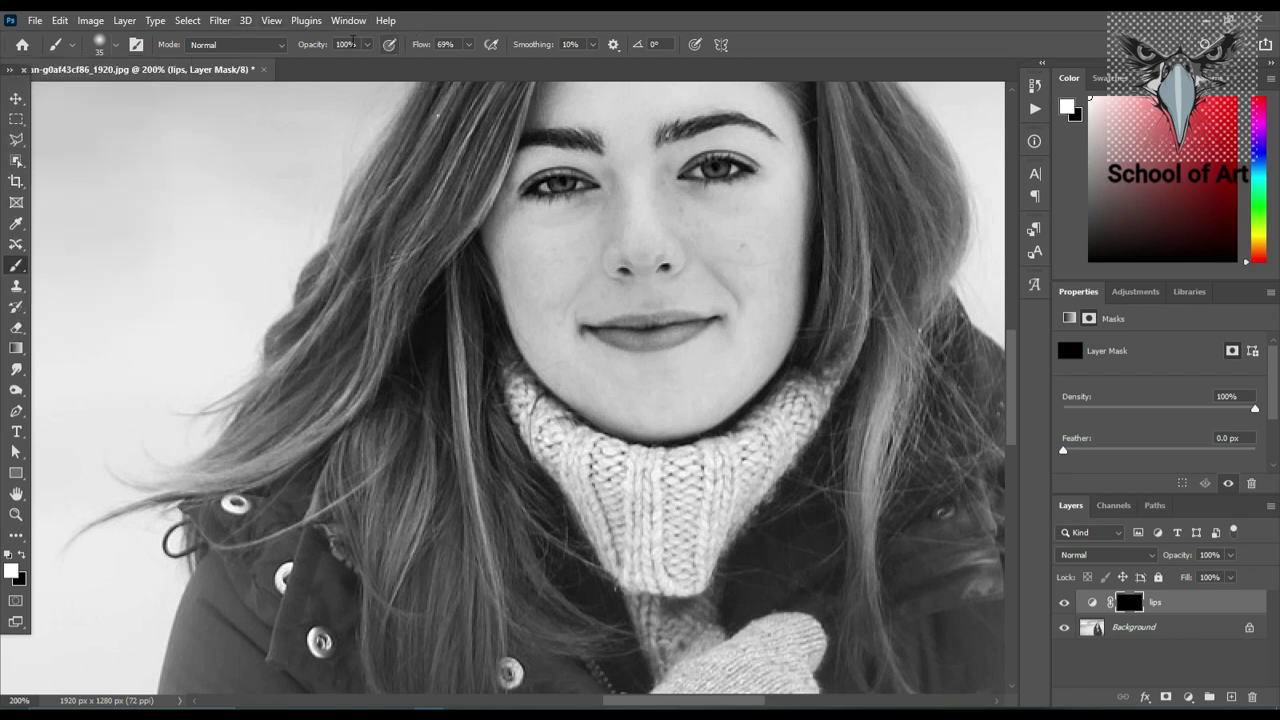
click(347, 44)
- Set brush flow to 10% and paint the lower lip in on the lips mask at 300%
click(445, 45)
text(10)
key(bracketleft)
key(bracketleft)
key(ctrl+plus)
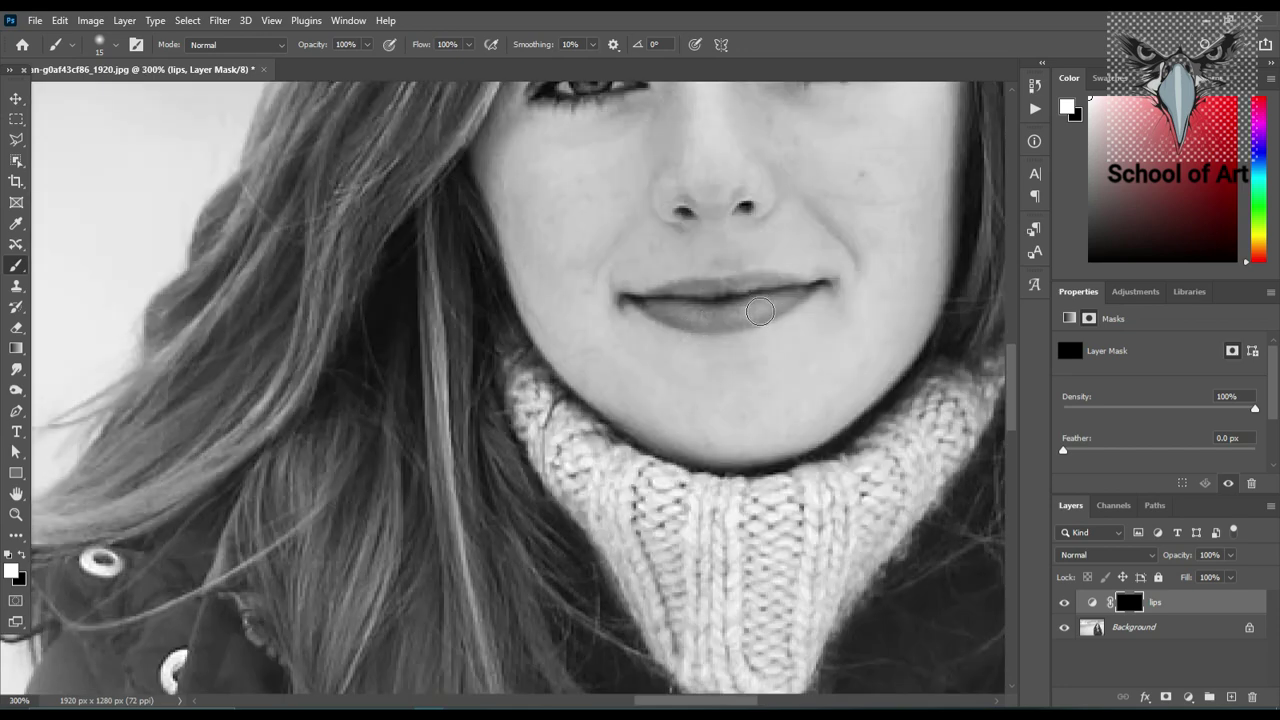
drag(760, 311, 650, 308)
key(bracketleft)
drag(652, 309, 662, 312)
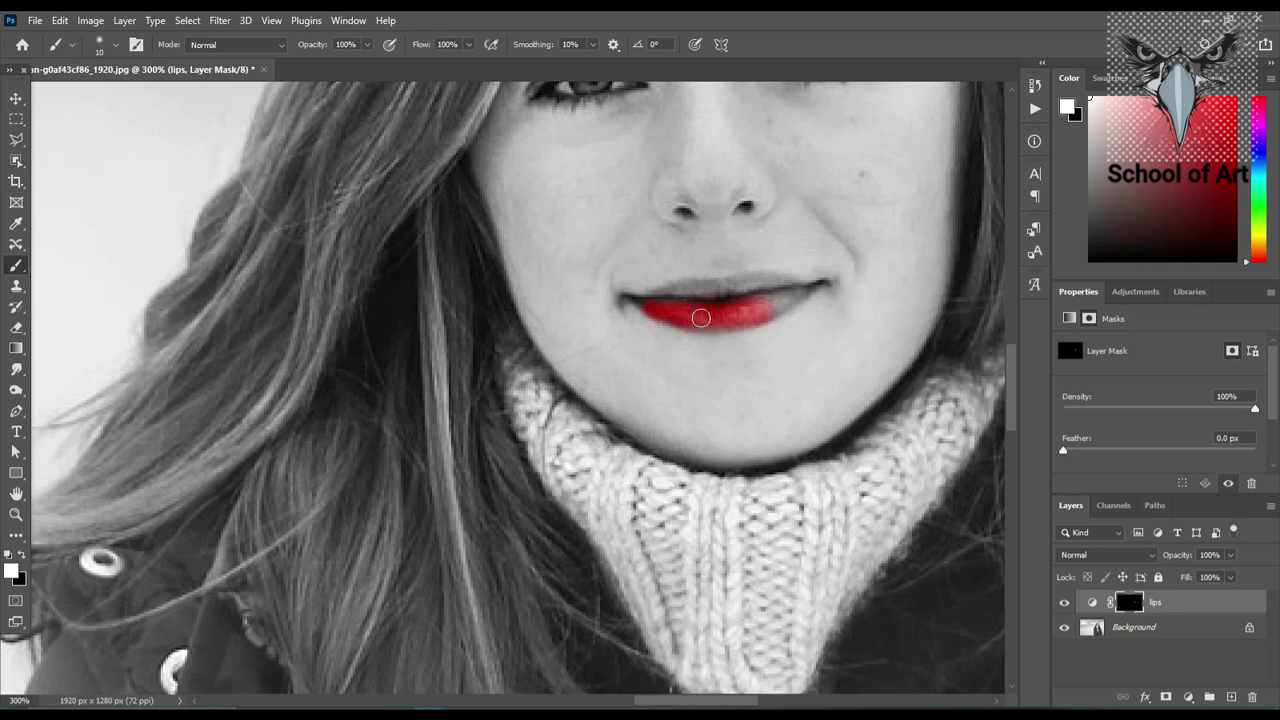
mouse_move(785, 305)
mouse_down()
mouse_move(770, 307)
mouse_move(799, 296)
mouse_up()
- Paint the upper lip in with a size 7 brush, then zoom back out
key(bracketleft)
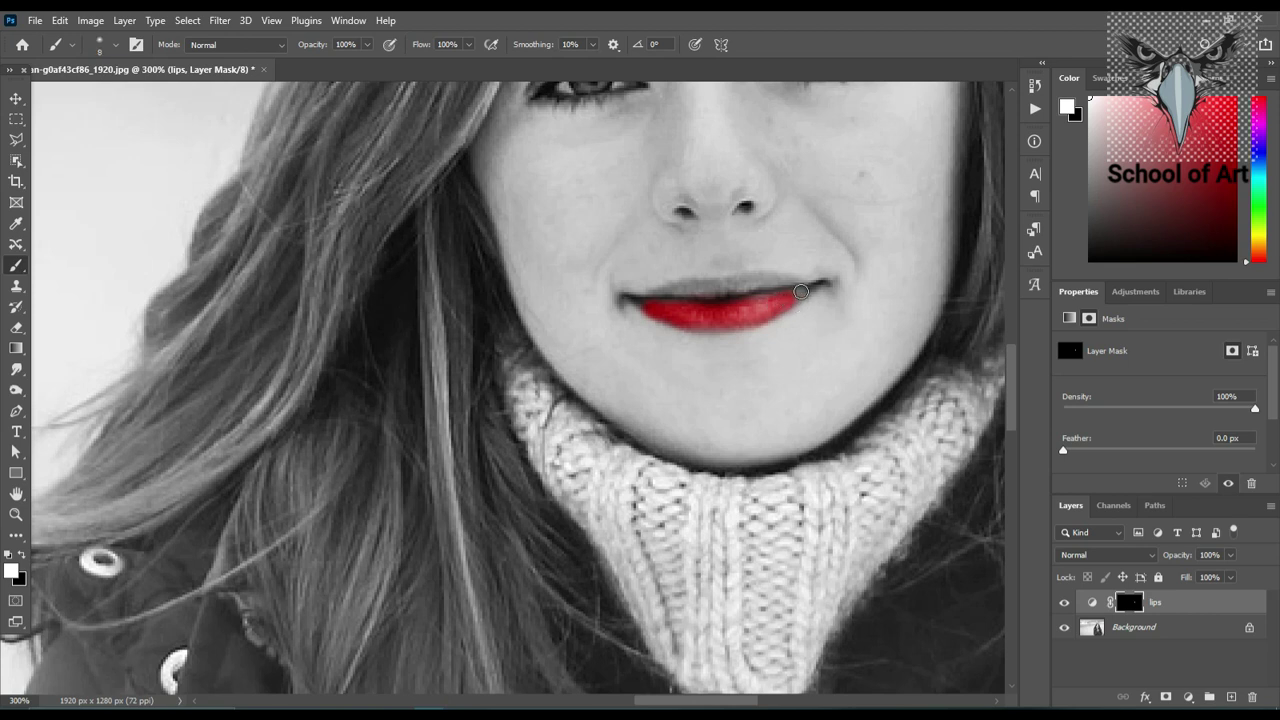
key(bracketleft)
key(bracketleft)
drag(796, 284, 729, 285)
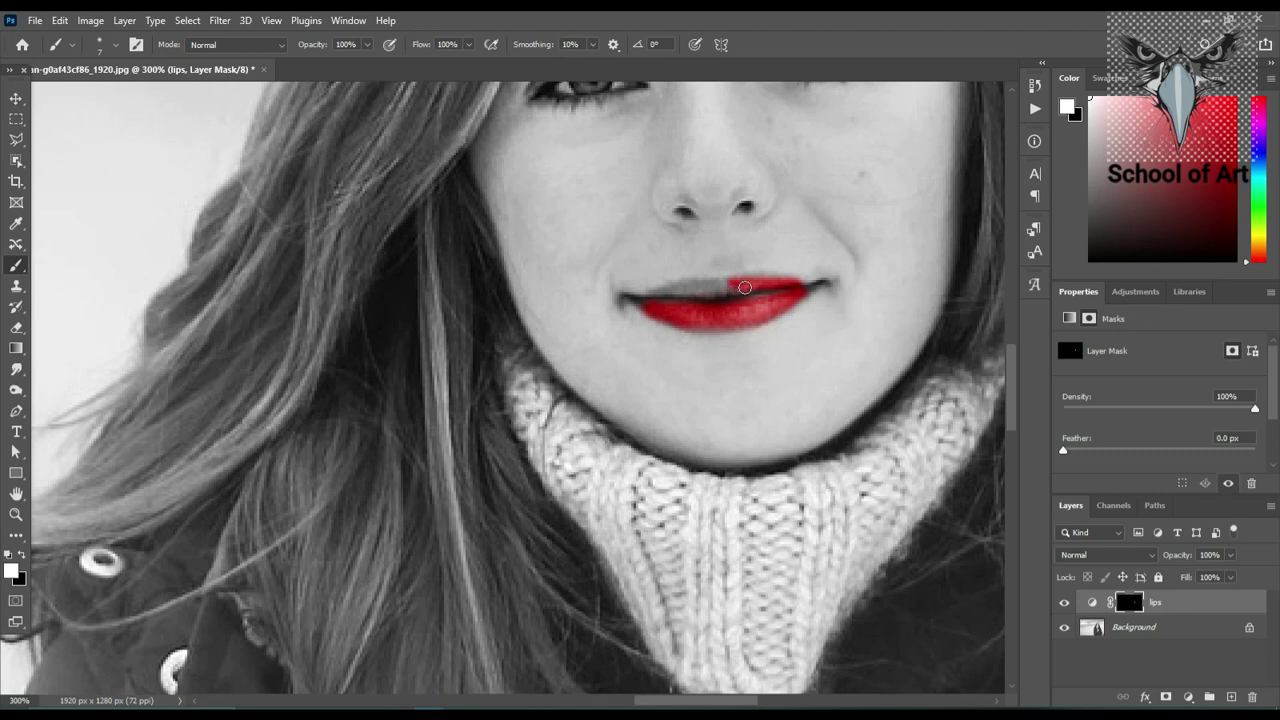
mouse_move(745, 288)
mouse_down()
mouse_move(653, 292)
mouse_move(729, 285)
mouse_up()
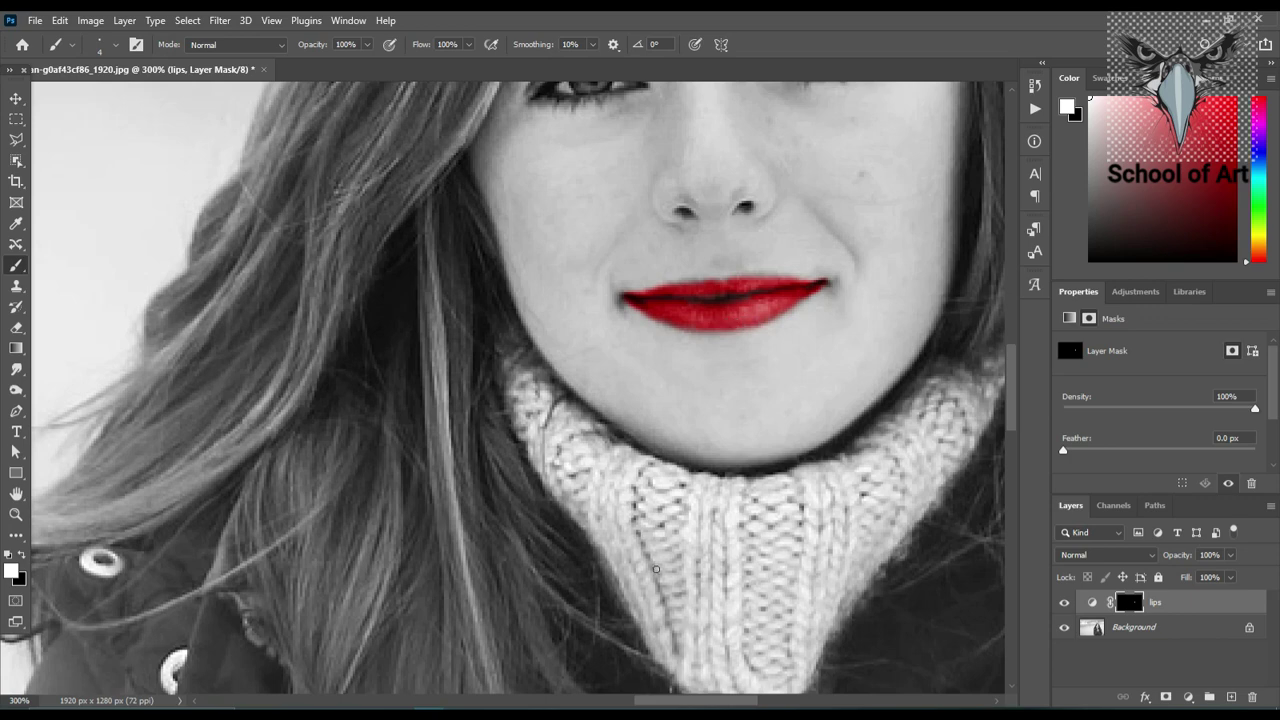
key(ctrl+minus)
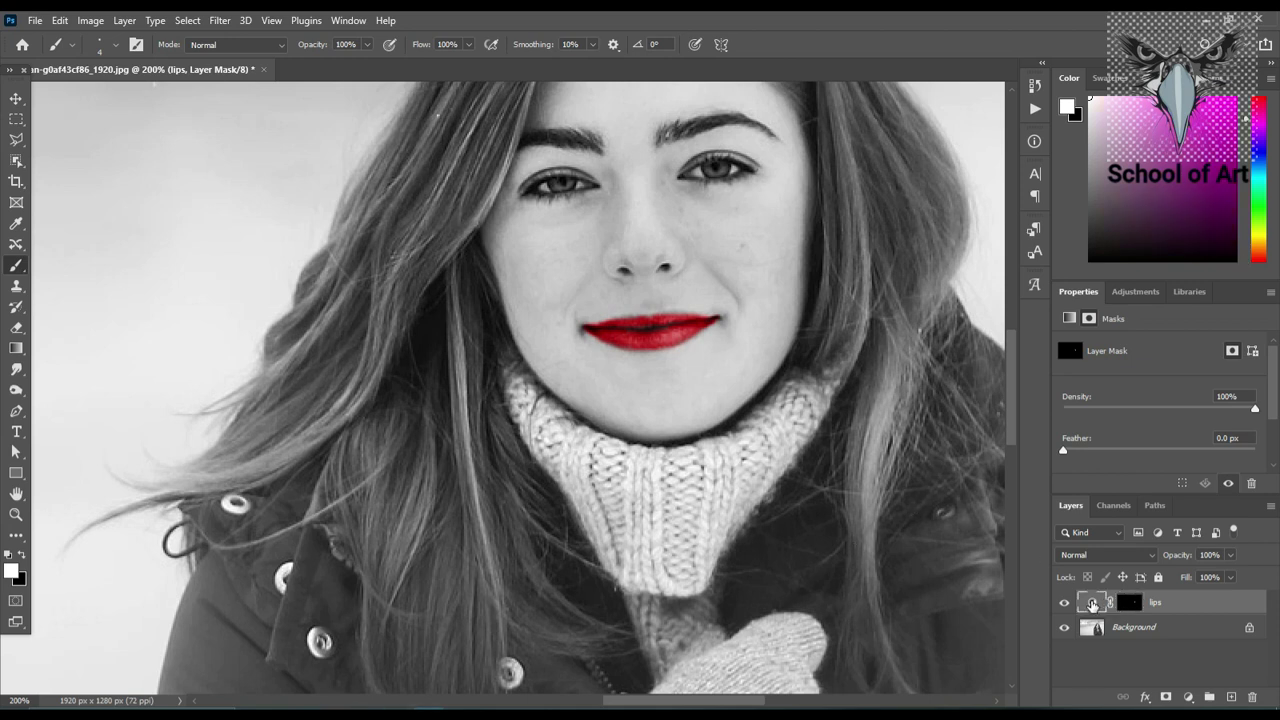
- Open the lips gradient's middle stop colour and try brighter and darker reds
click(1092, 602)
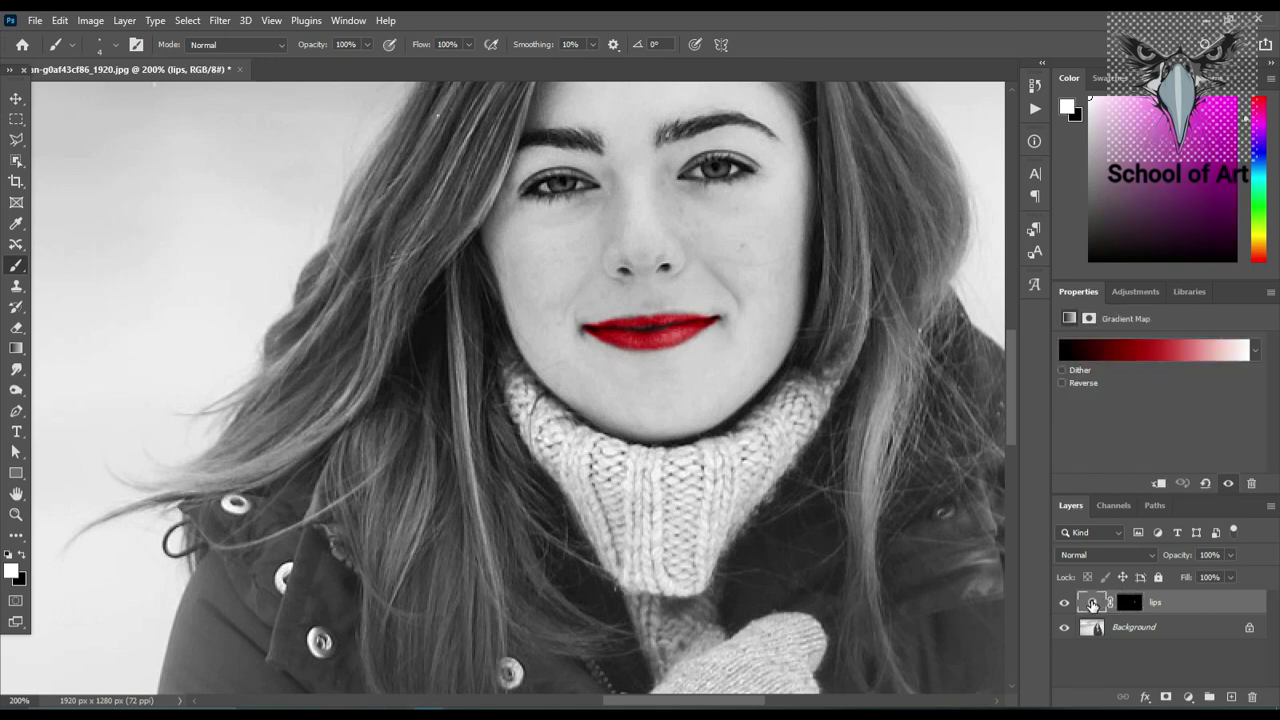
click(1155, 350)
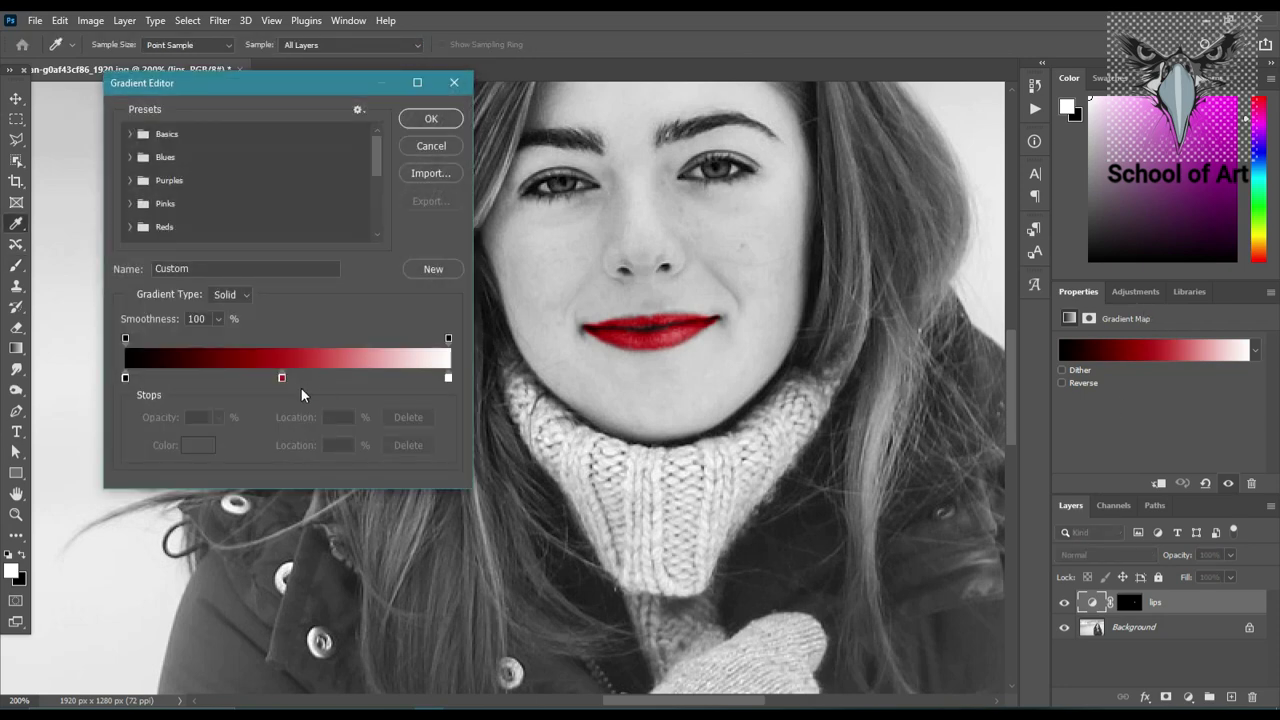
click(282, 379)
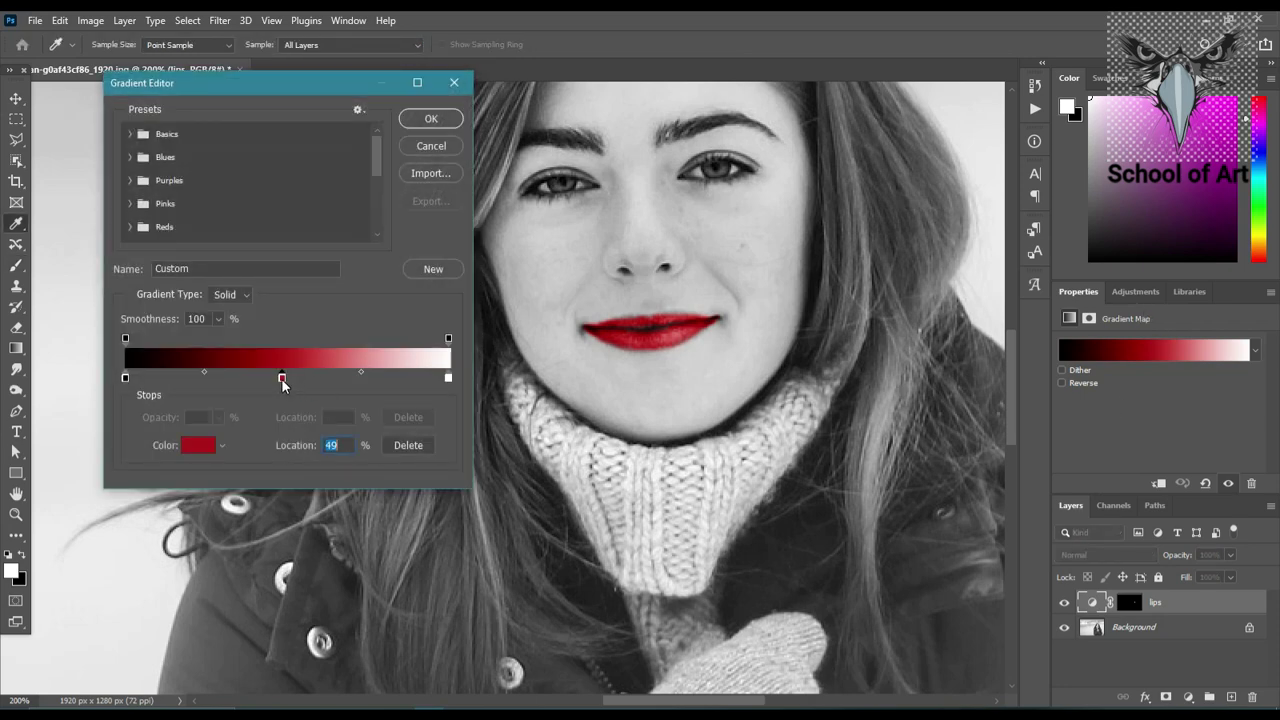
click(214, 450)
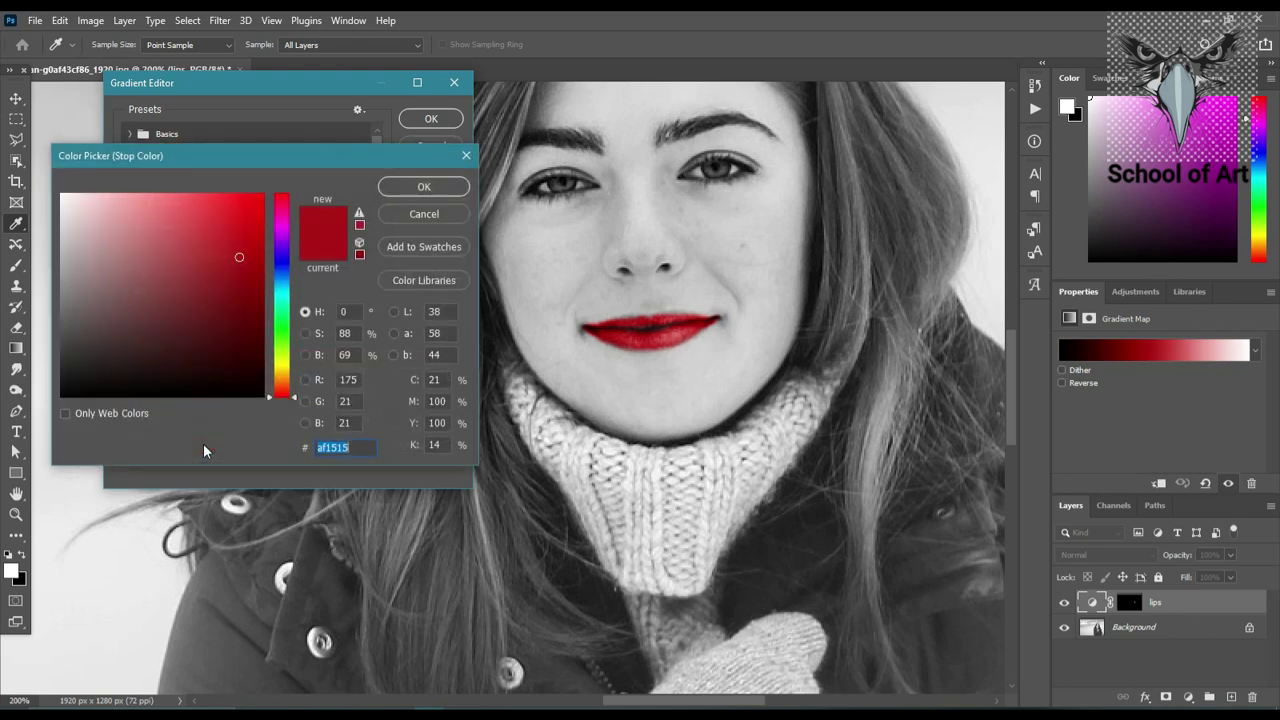
click(219, 307)
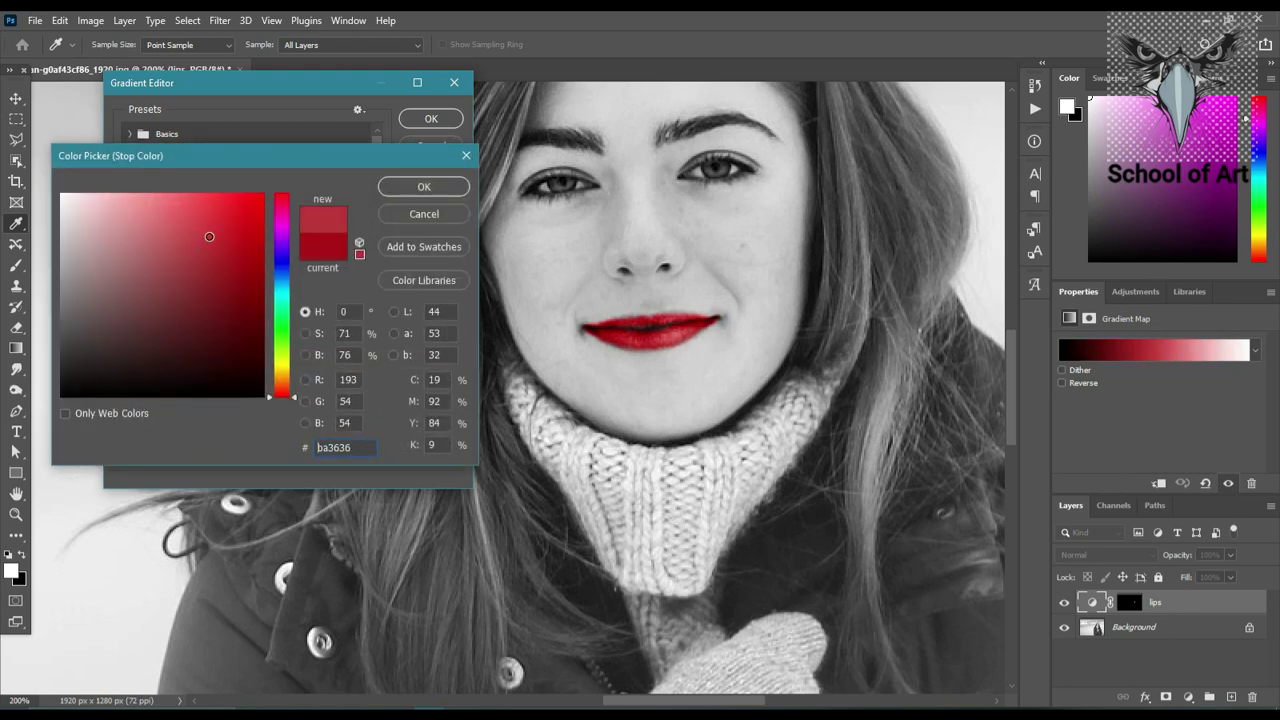
click(214, 236)
mouse_move(214, 236)
mouse_down()
mouse_move(106, 237)
mouse_move(71, 366)
mouse_move(234, 354)
mouse_up()
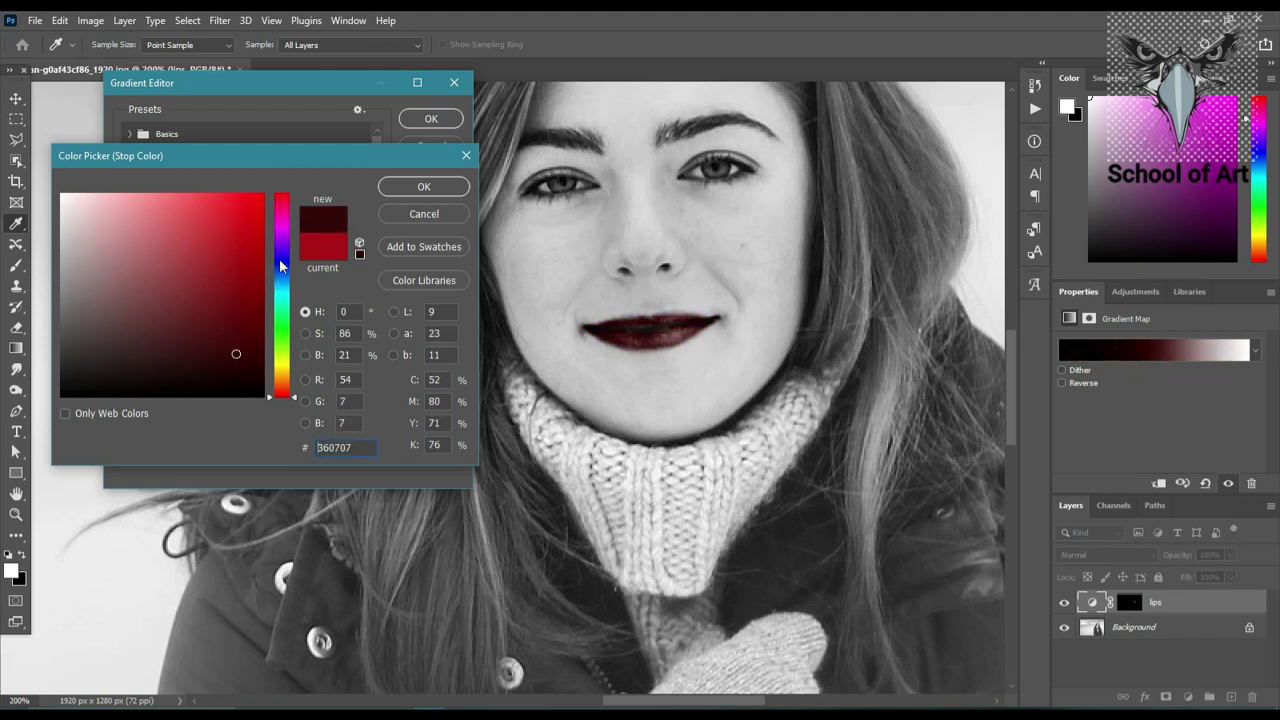
- Try blue, green and magenta, then settle on crimson a11b4a and apply the gradient
click(282, 262)
drag(282, 264, 294, 254)
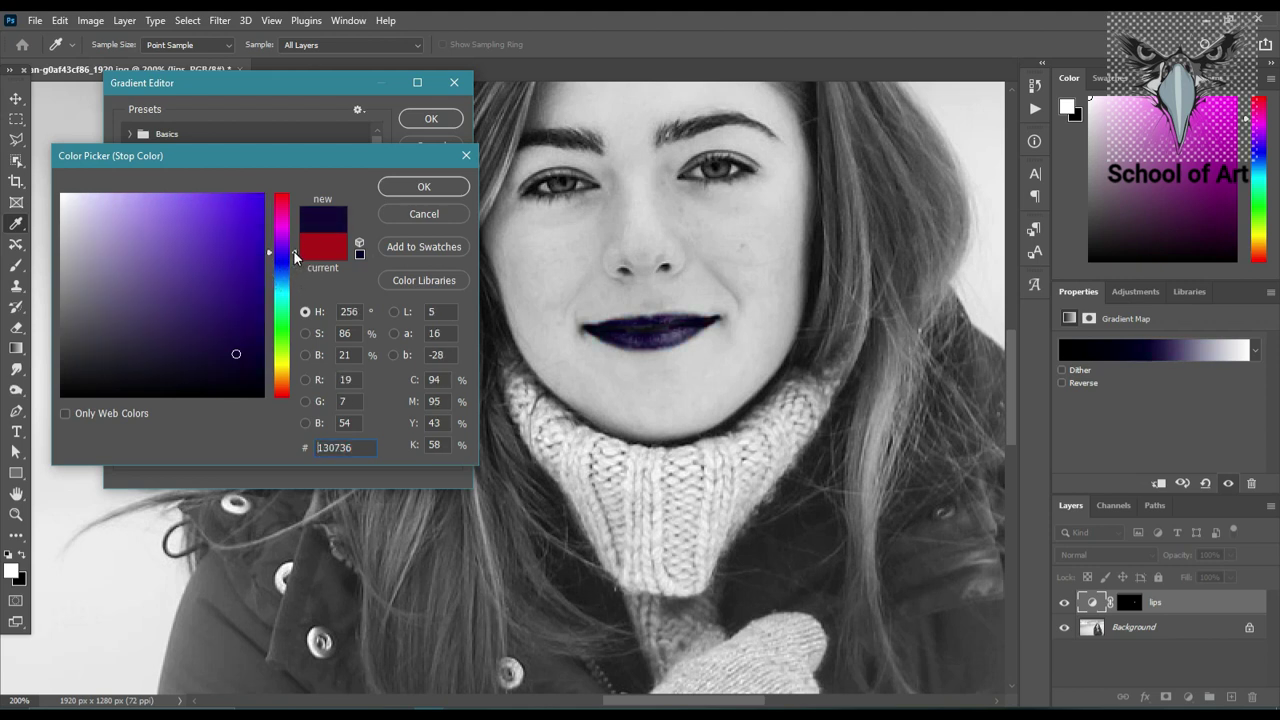
drag(298, 291, 300, 312)
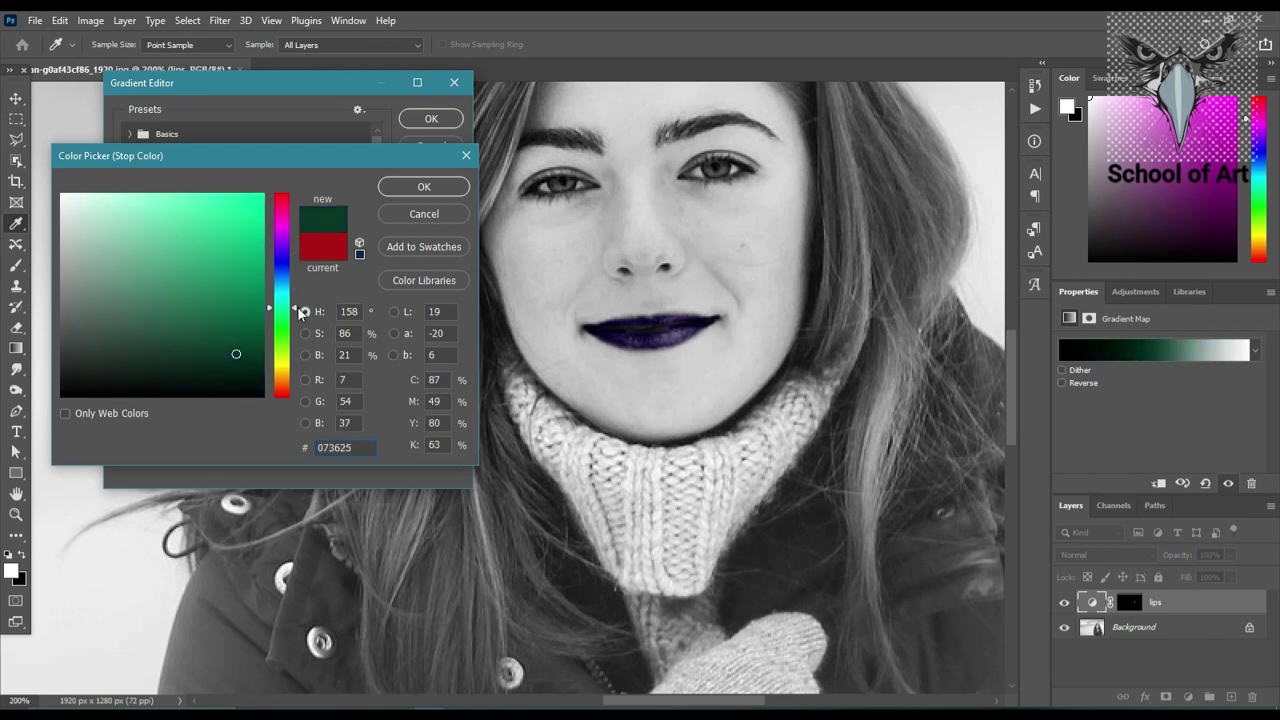
click(249, 257)
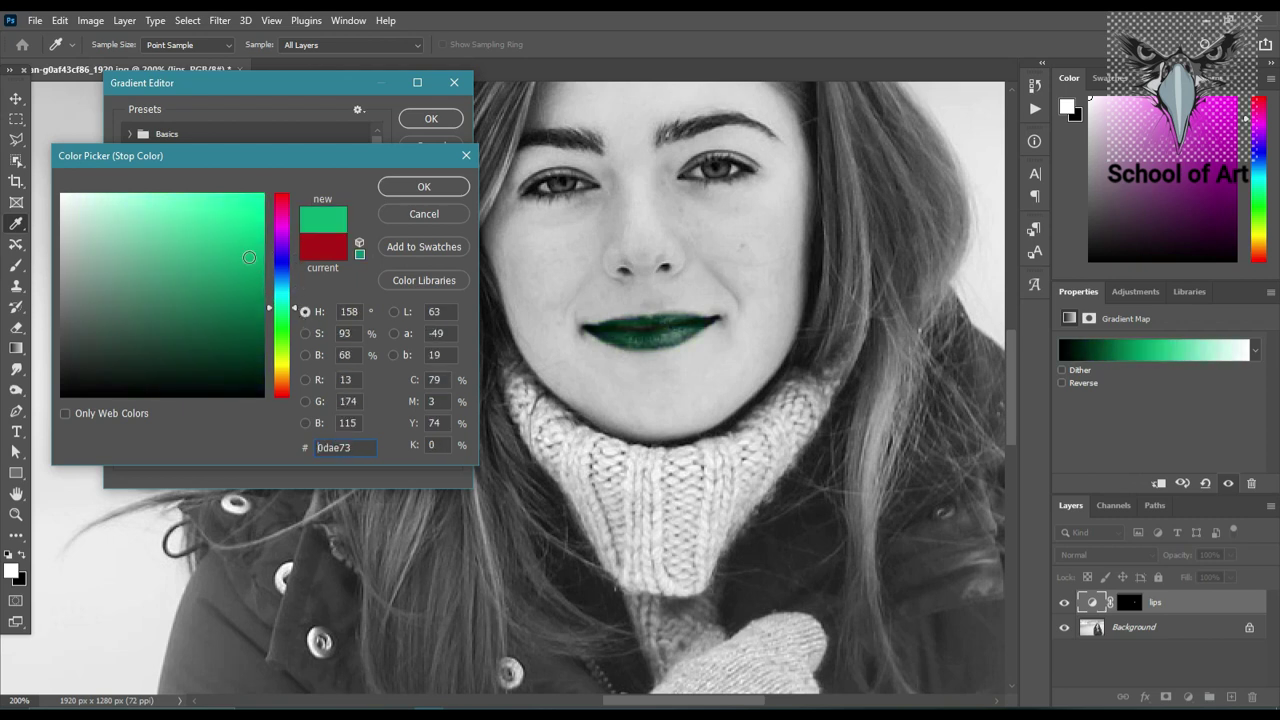
drag(249, 257, 242, 207)
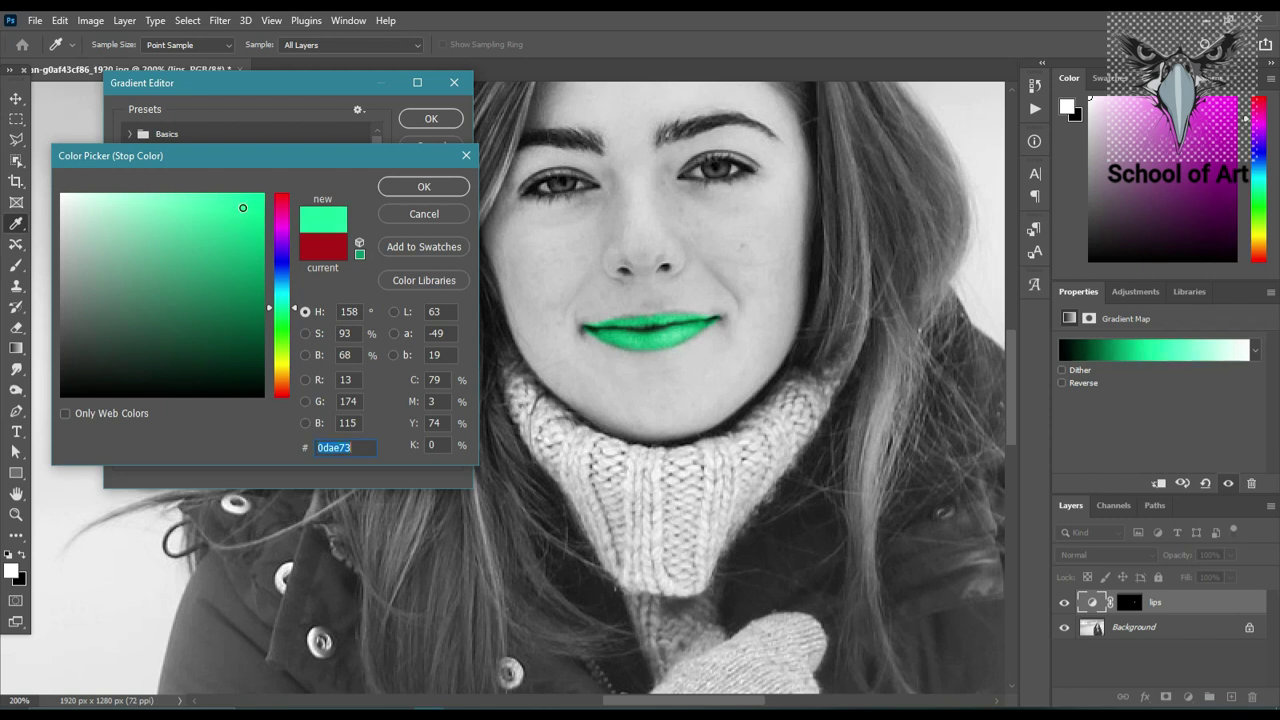
click(283, 261)
click(230, 268)
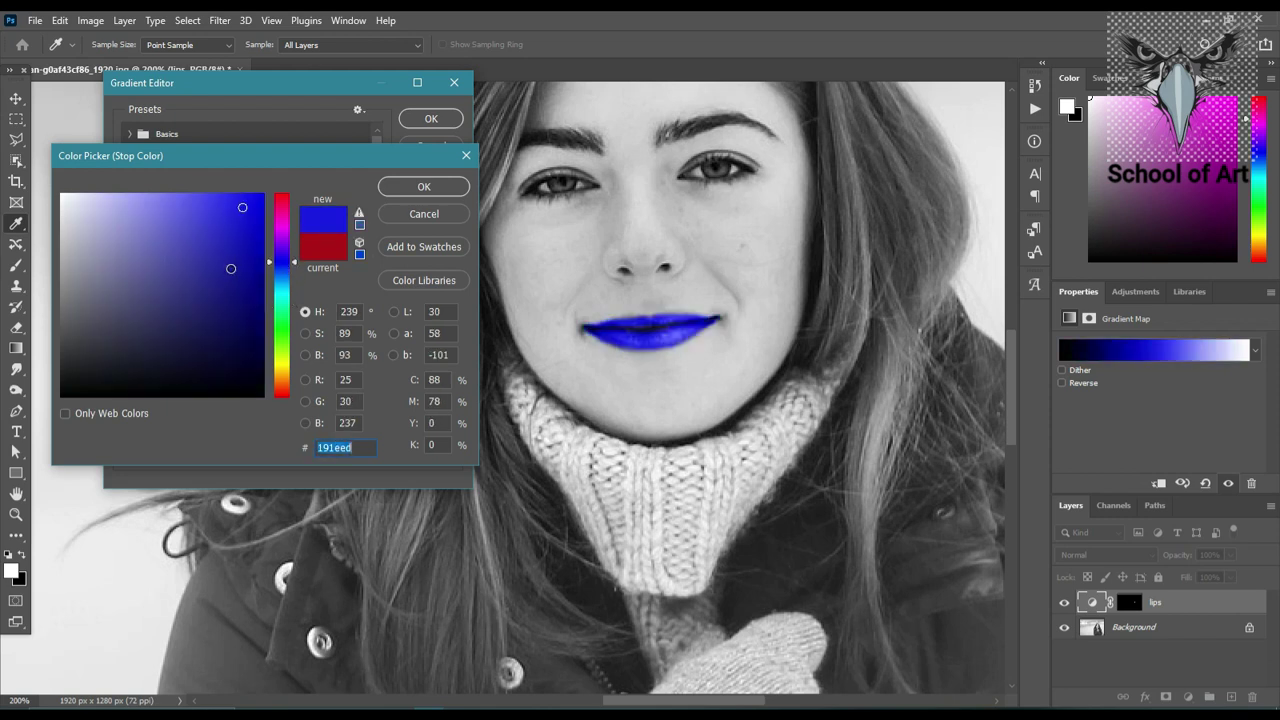
click(282, 232)
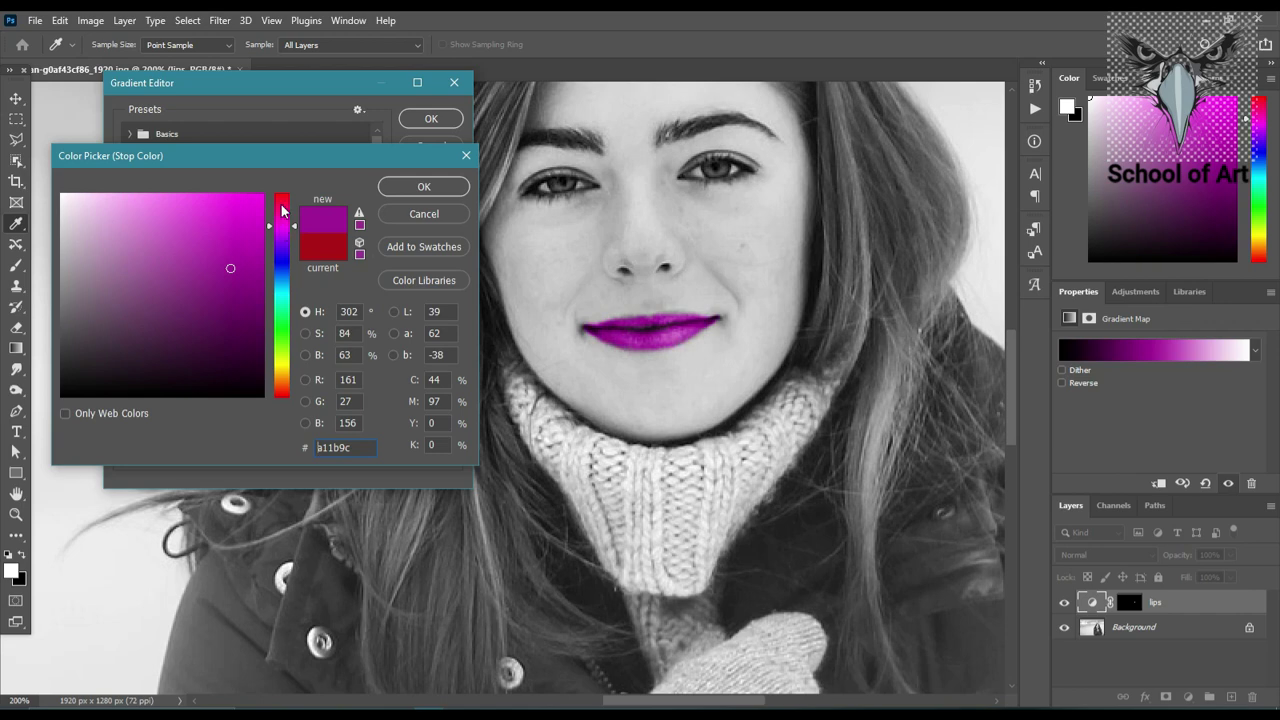
click(283, 210)
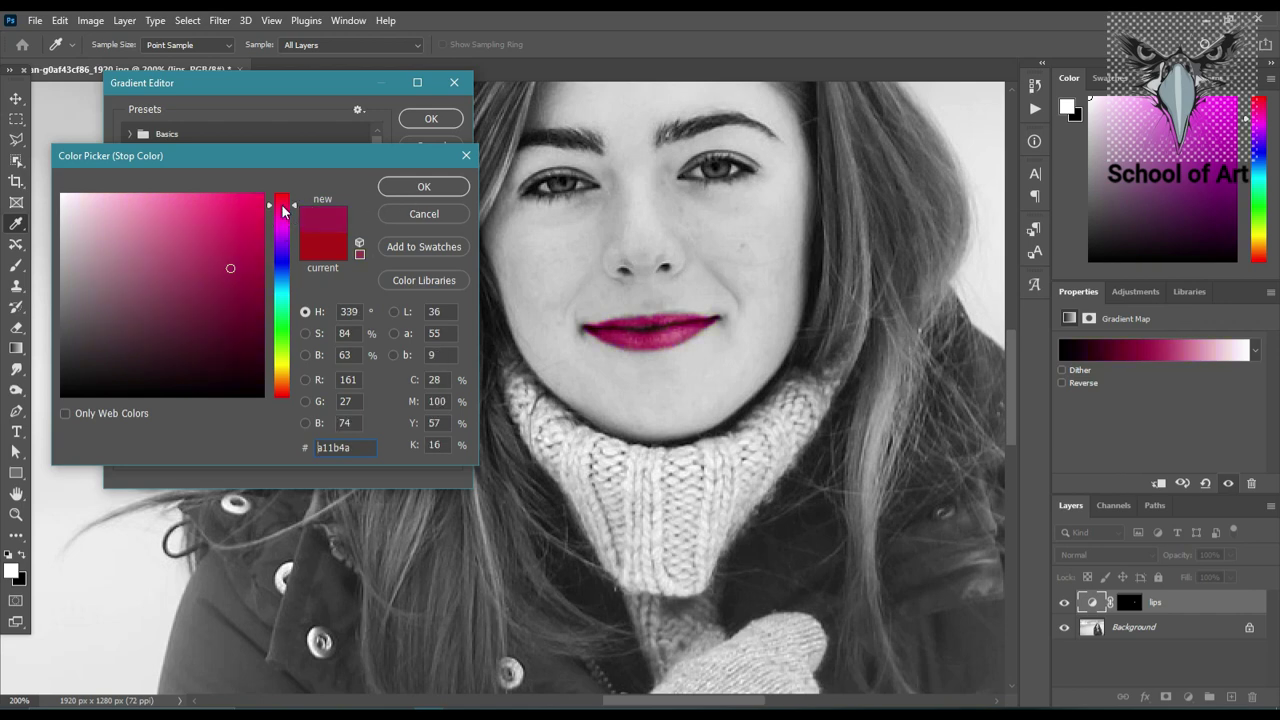
click(418, 192)
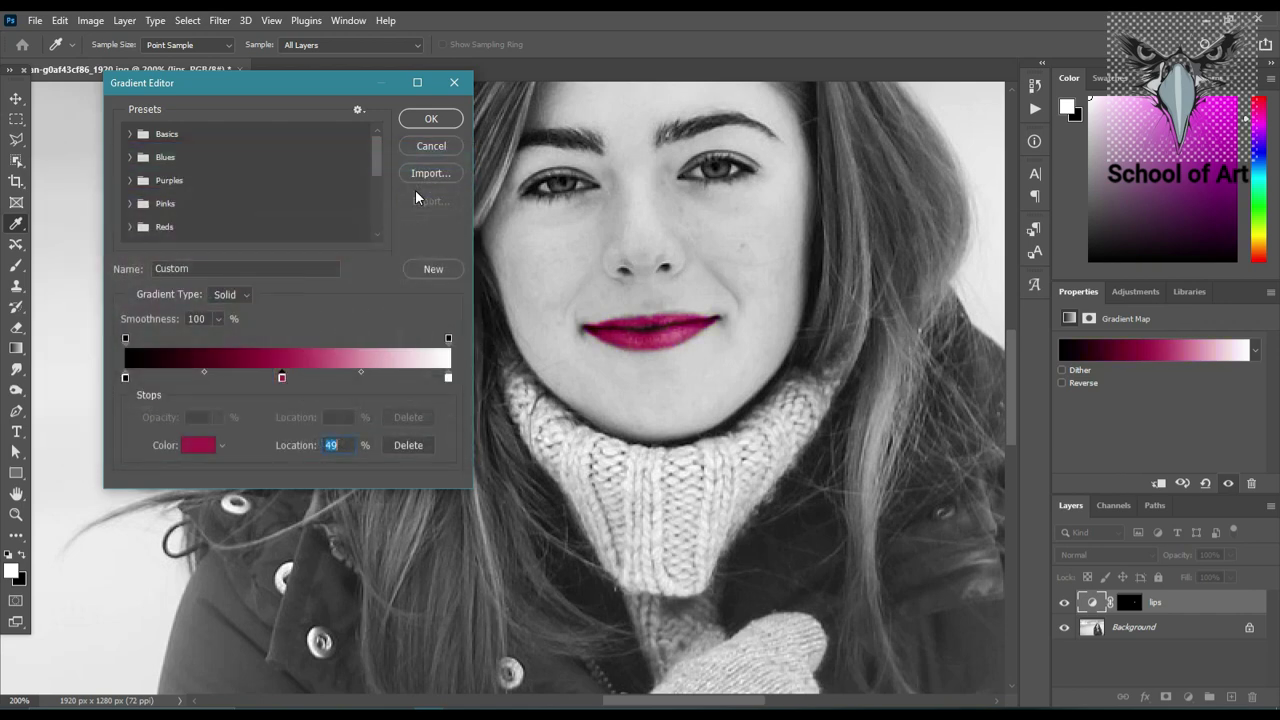
click(430, 119)
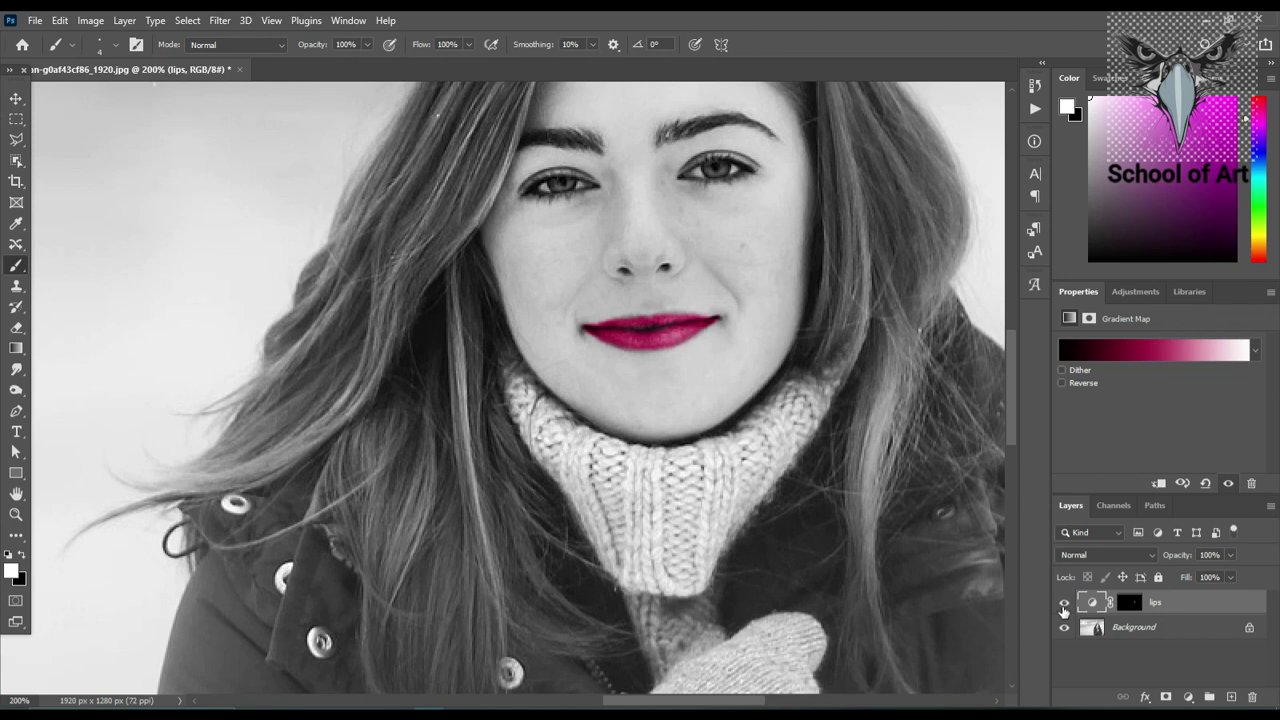
- Add a light pink Solid Color fill layer above the lips layer
click(1064, 603)
click(1064, 603)
click(1189, 698)
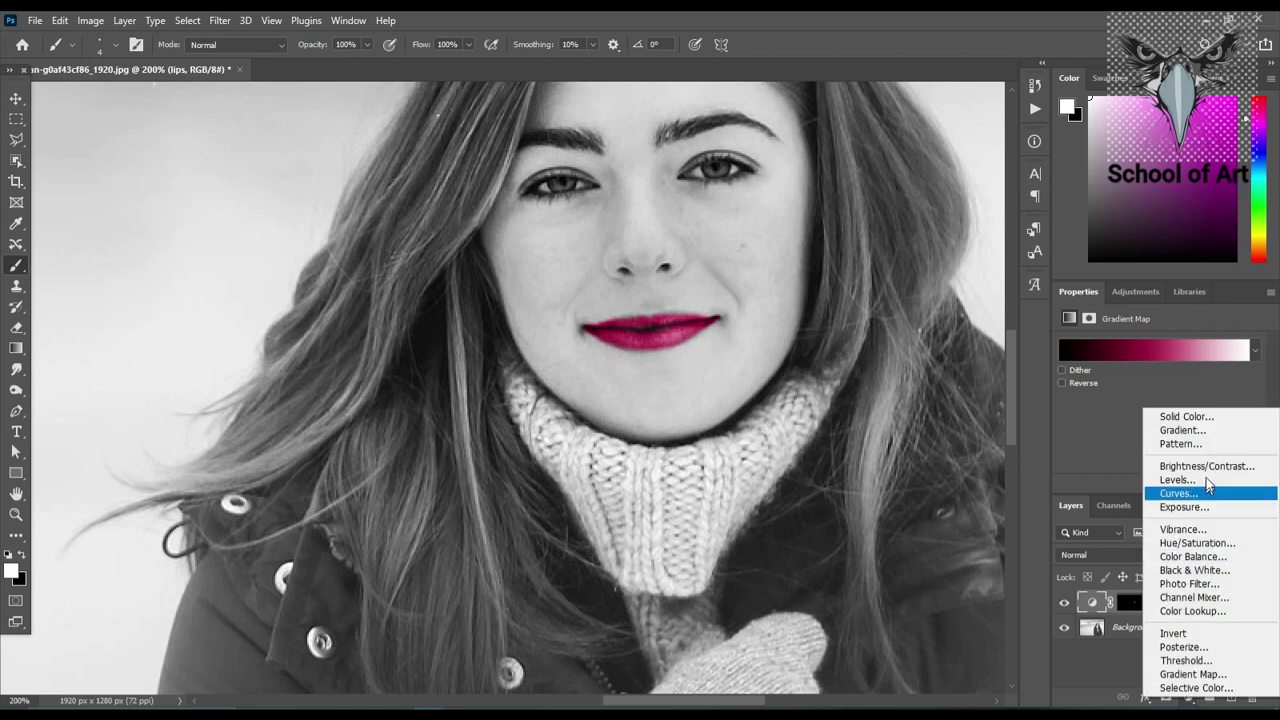
click(1188, 420)
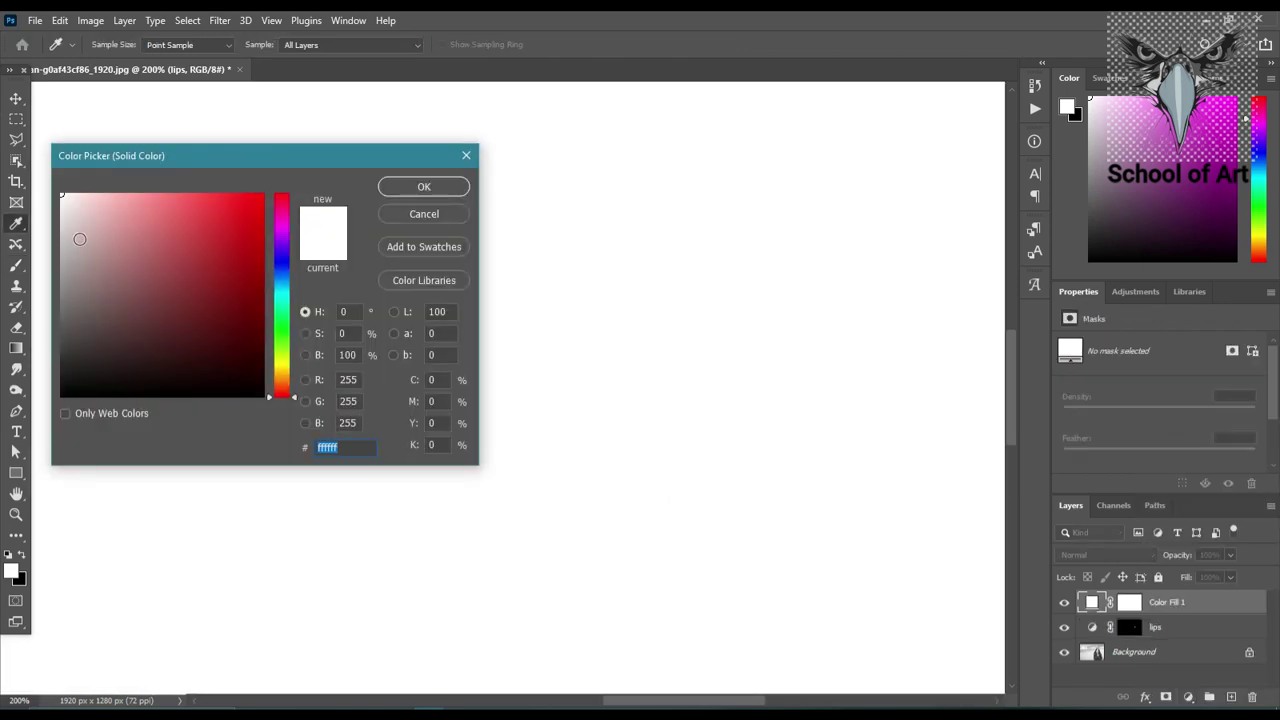
click(128, 218)
click(135, 234)
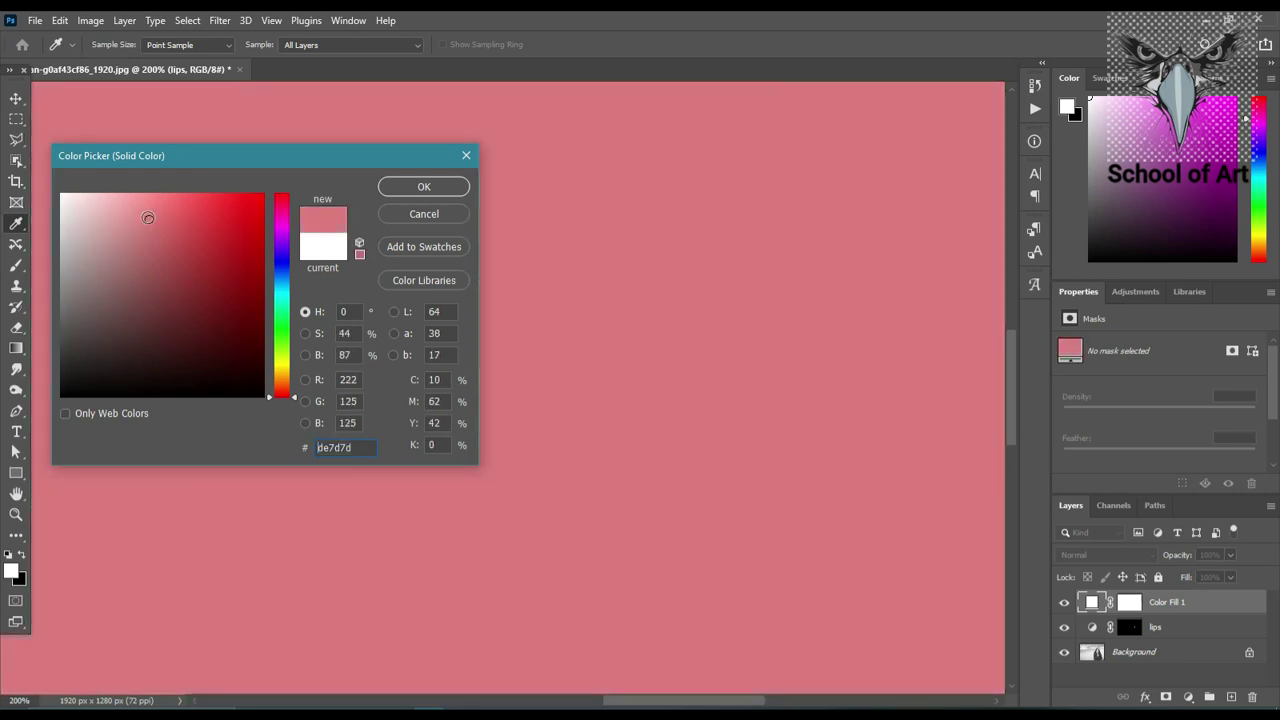
click(131, 206)
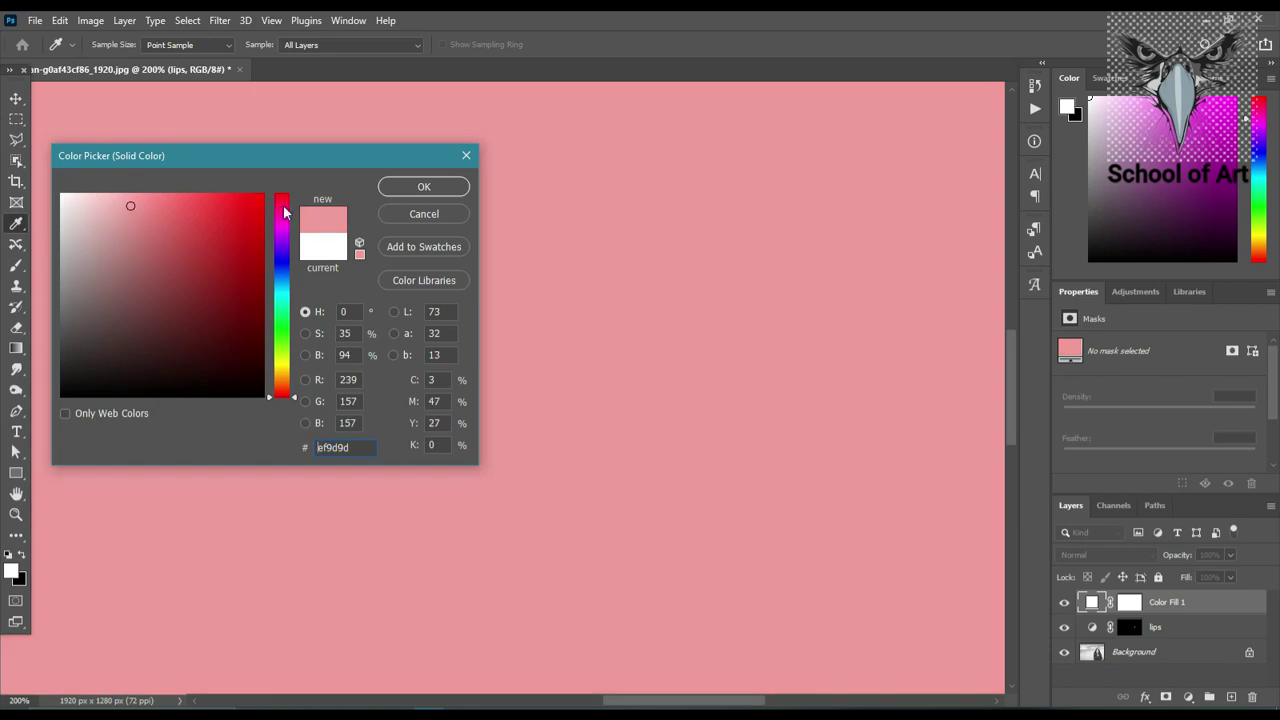
click(420, 188)
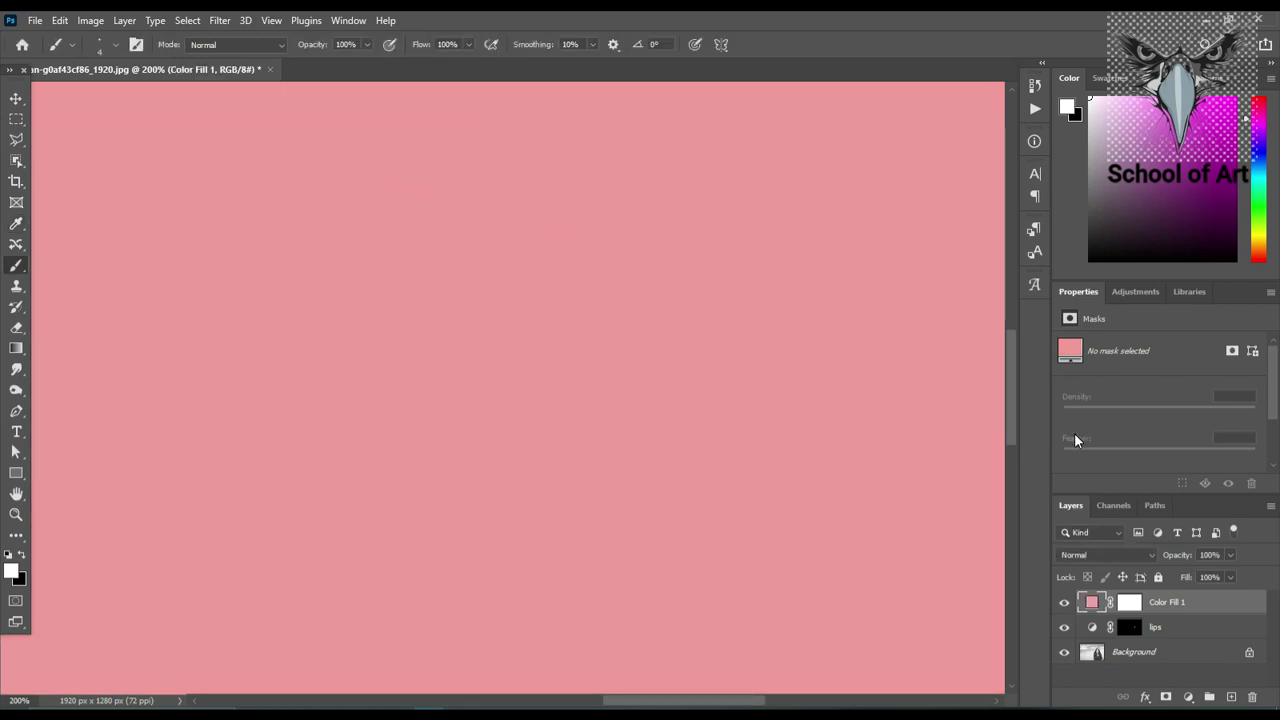
- Set the pink fill layer to Multiply blend mode and view the photo at 100%
click(1093, 556)
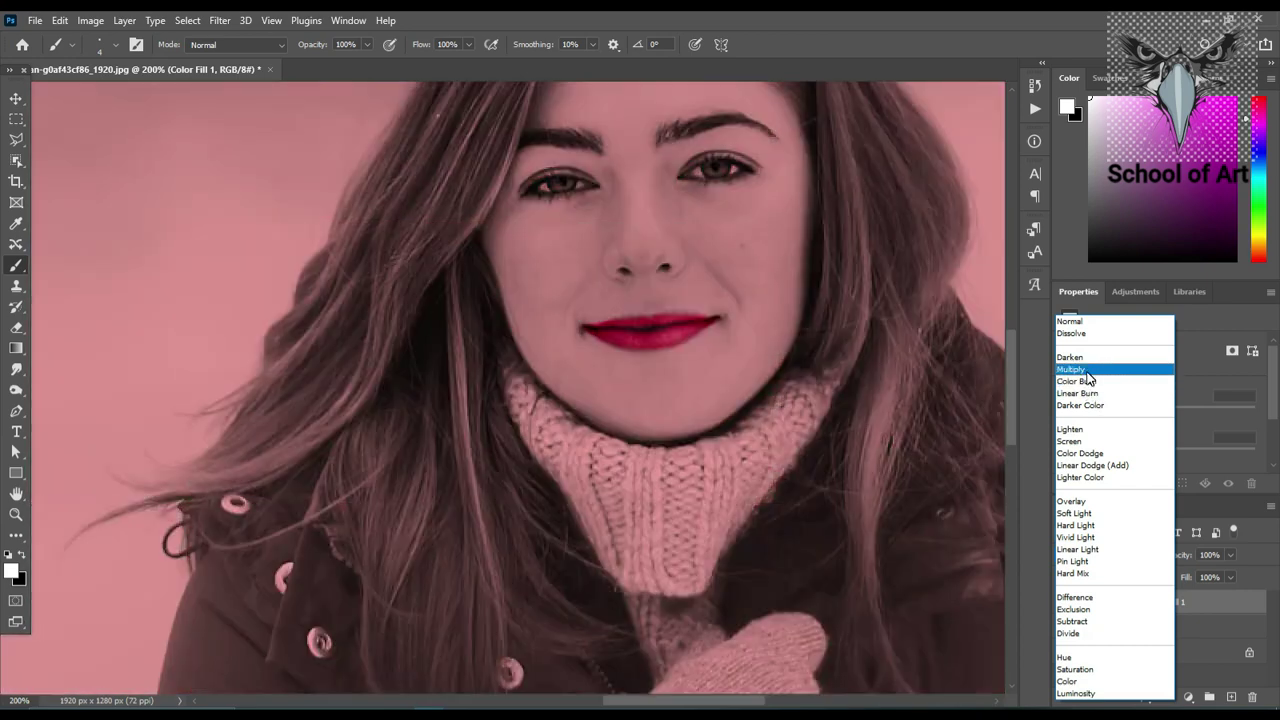
click(1072, 370)
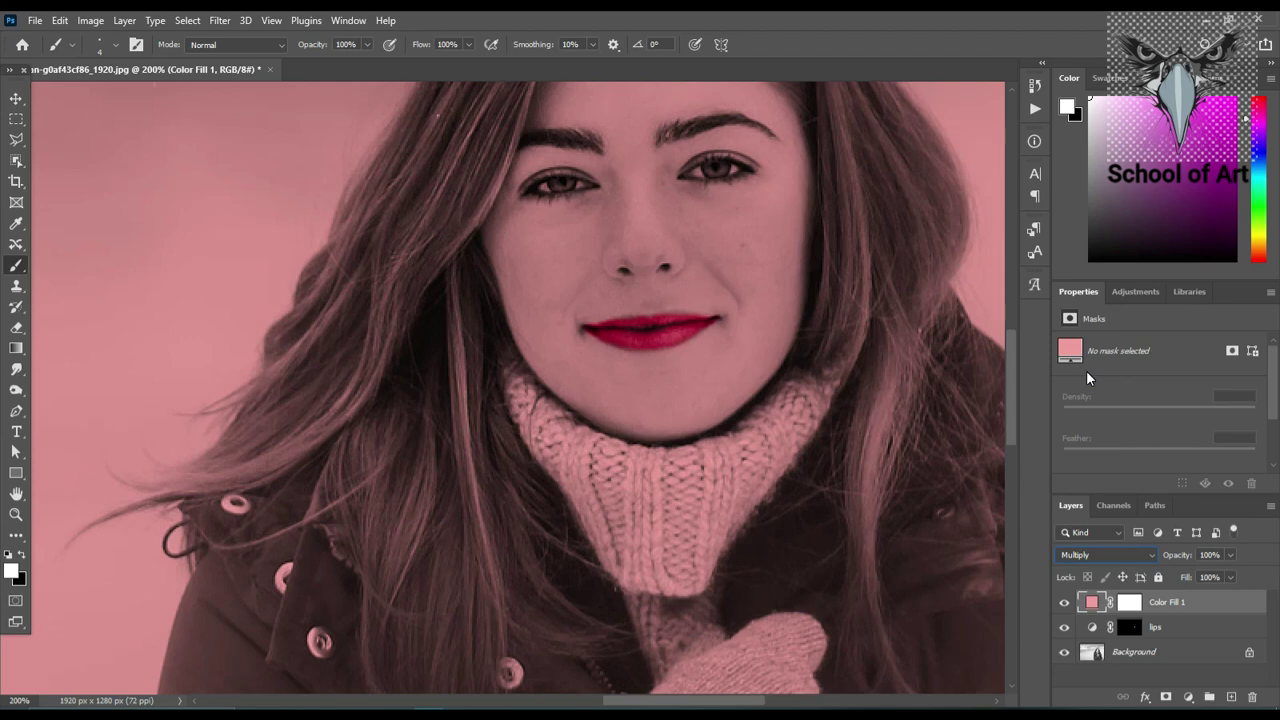
key(ctrl+minus)
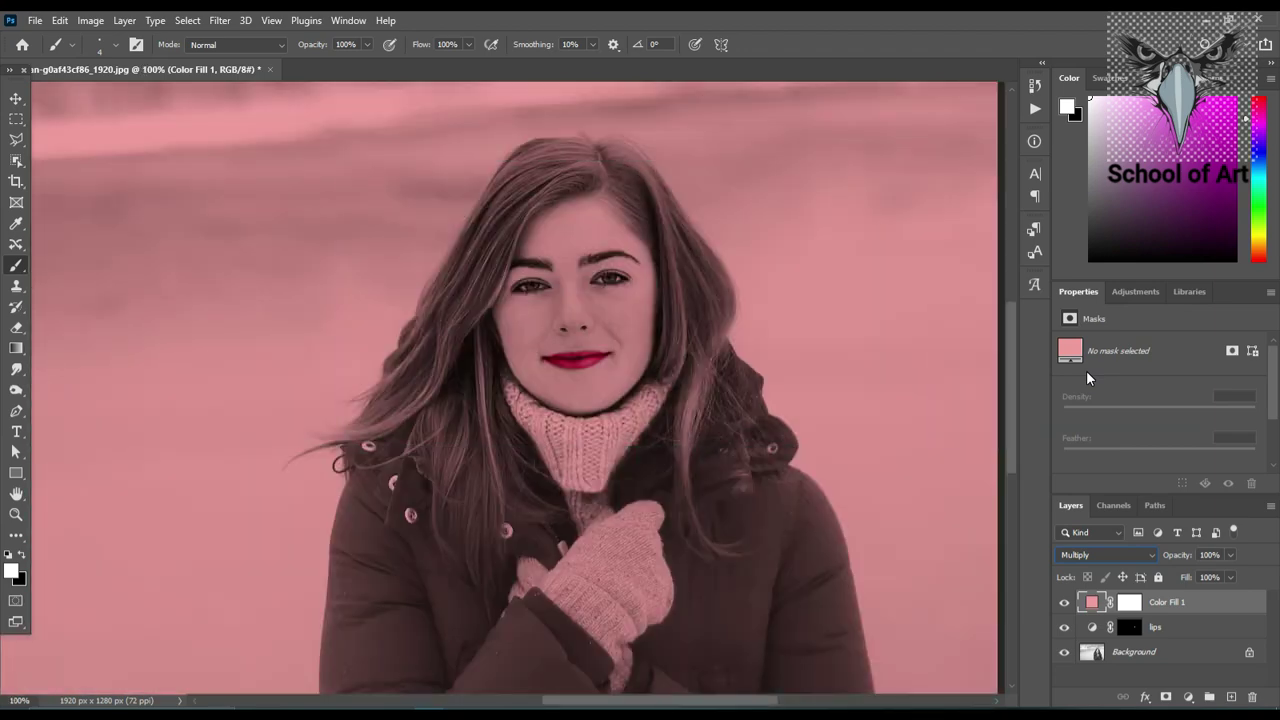
click(1141, 605)
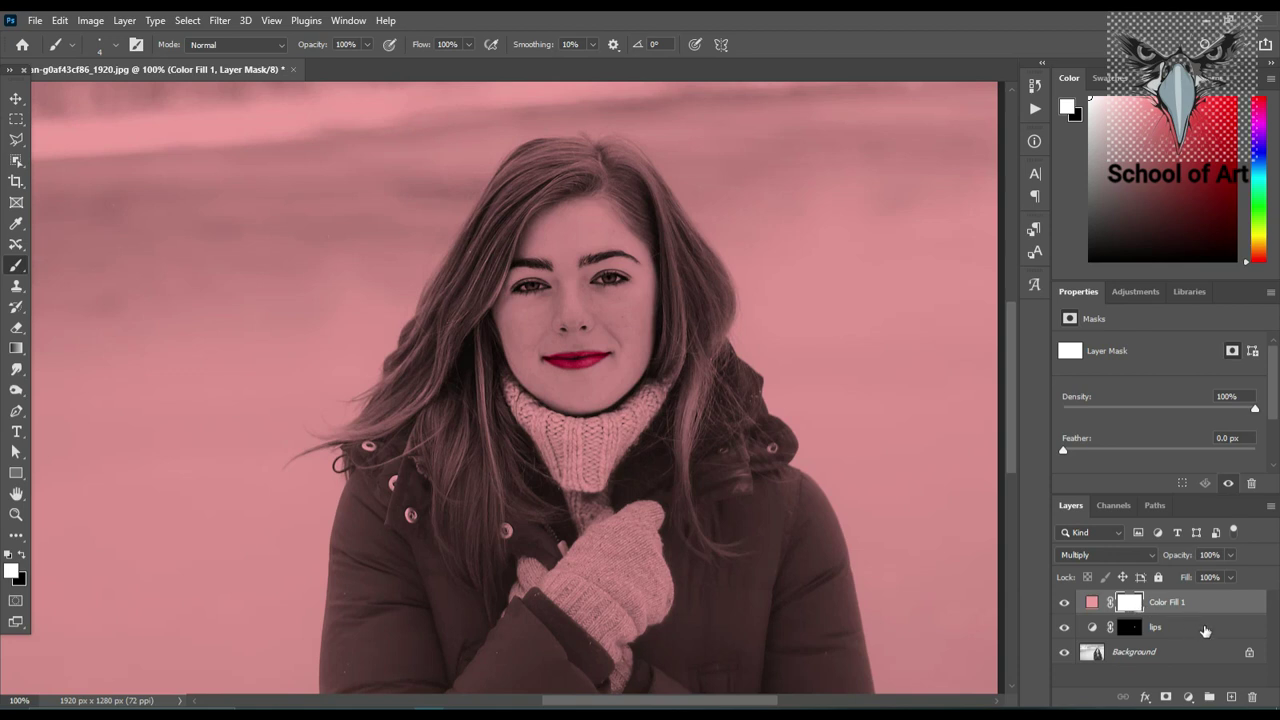
click(1189, 697)
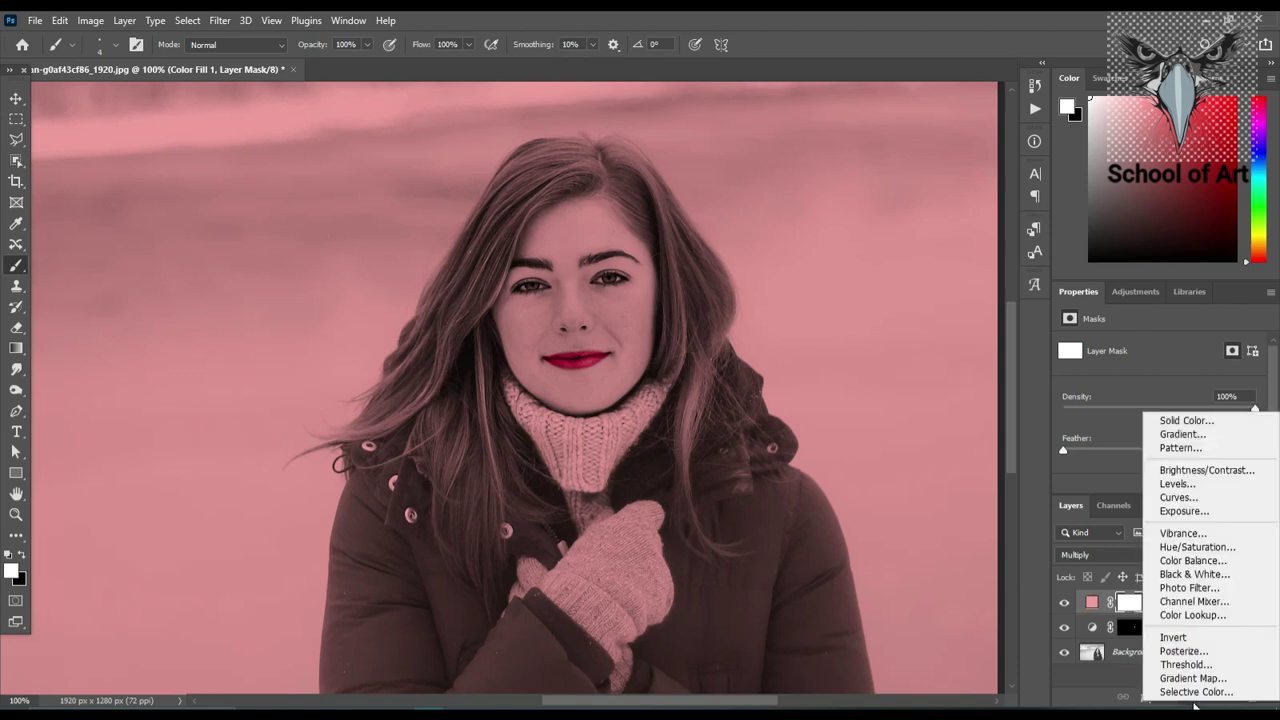
click(1100, 690)
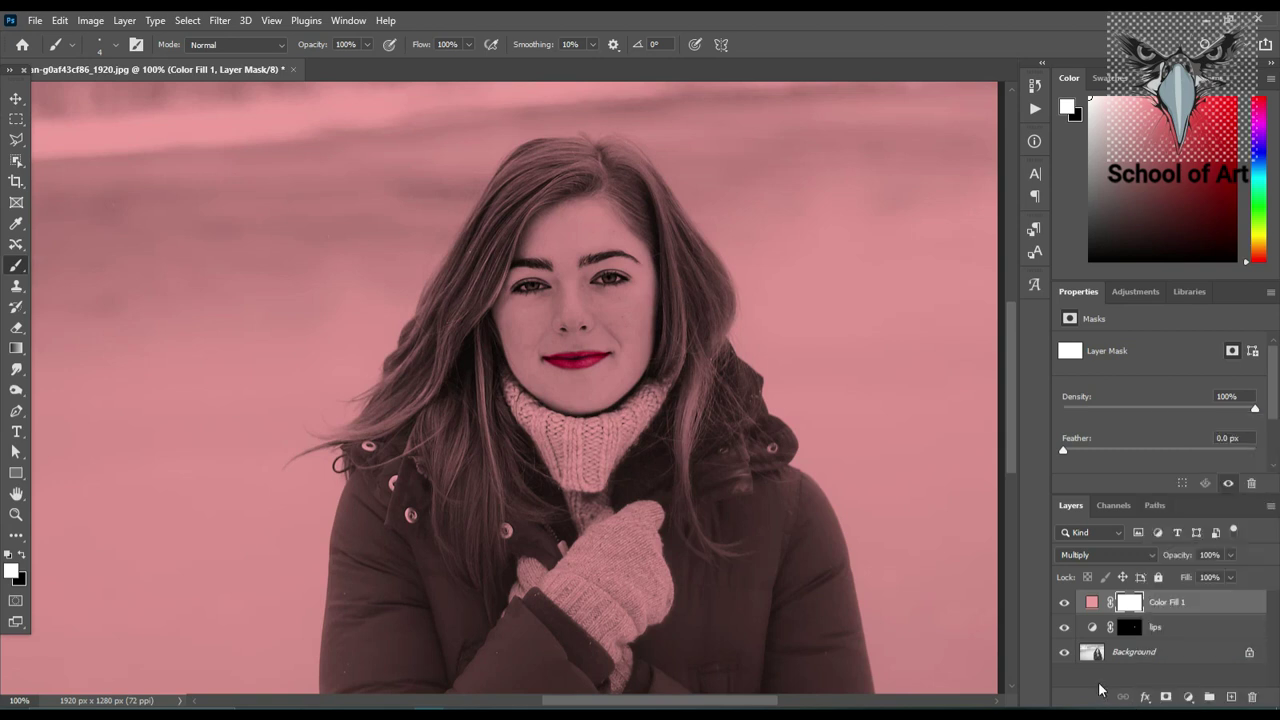
click(1175, 602)
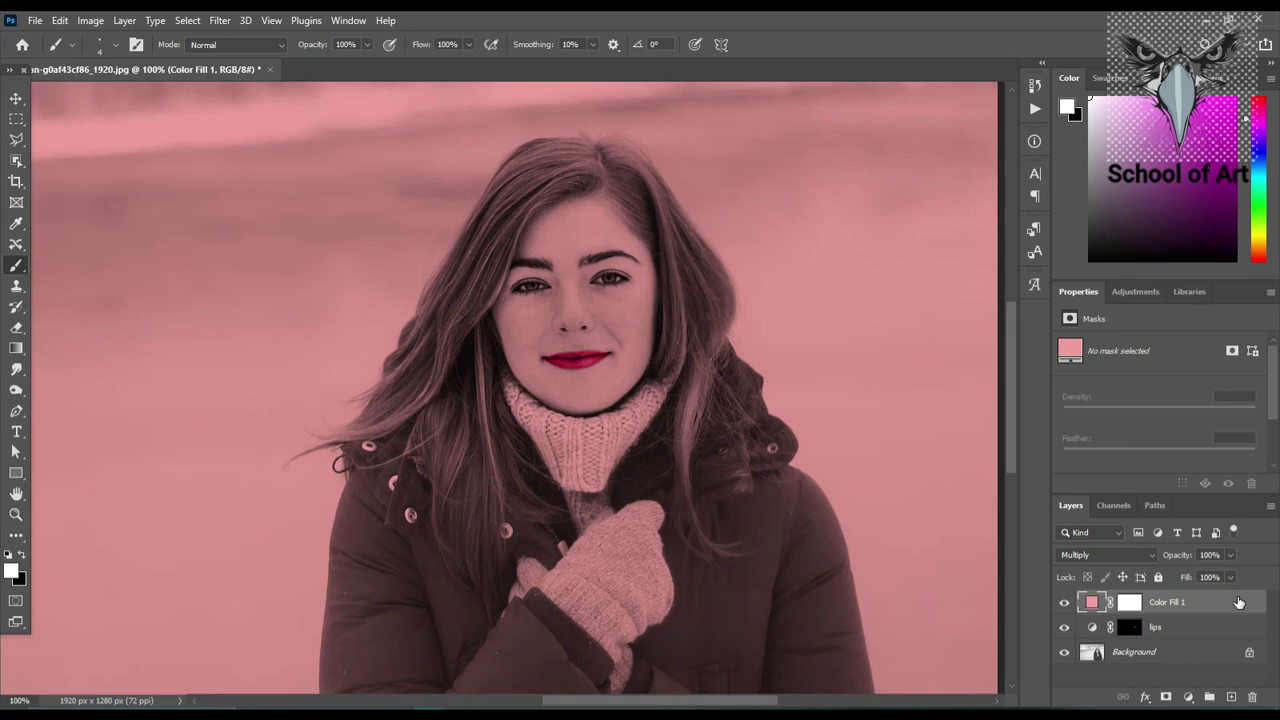
- Split Color Fill 1's Blend If Underlying Layer slider to 119–255 and confirm
double_click(1238, 602)
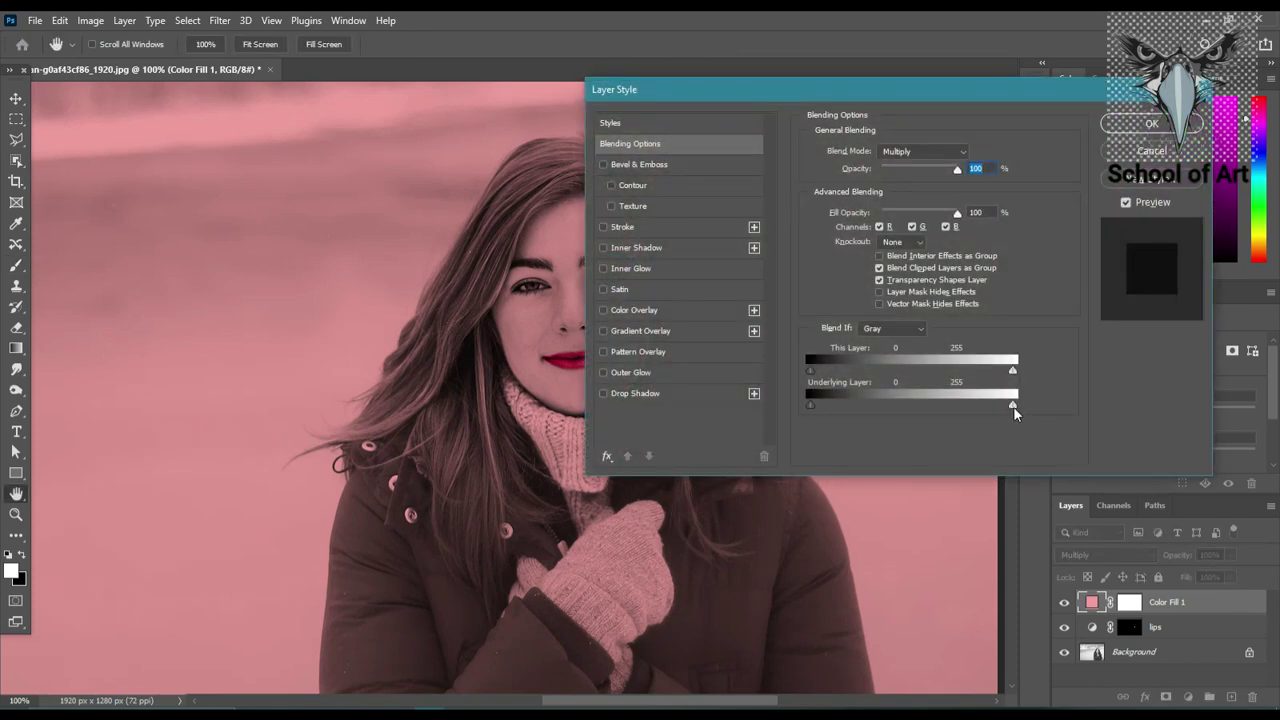
key(alt)
drag(1013, 406, 961, 411)
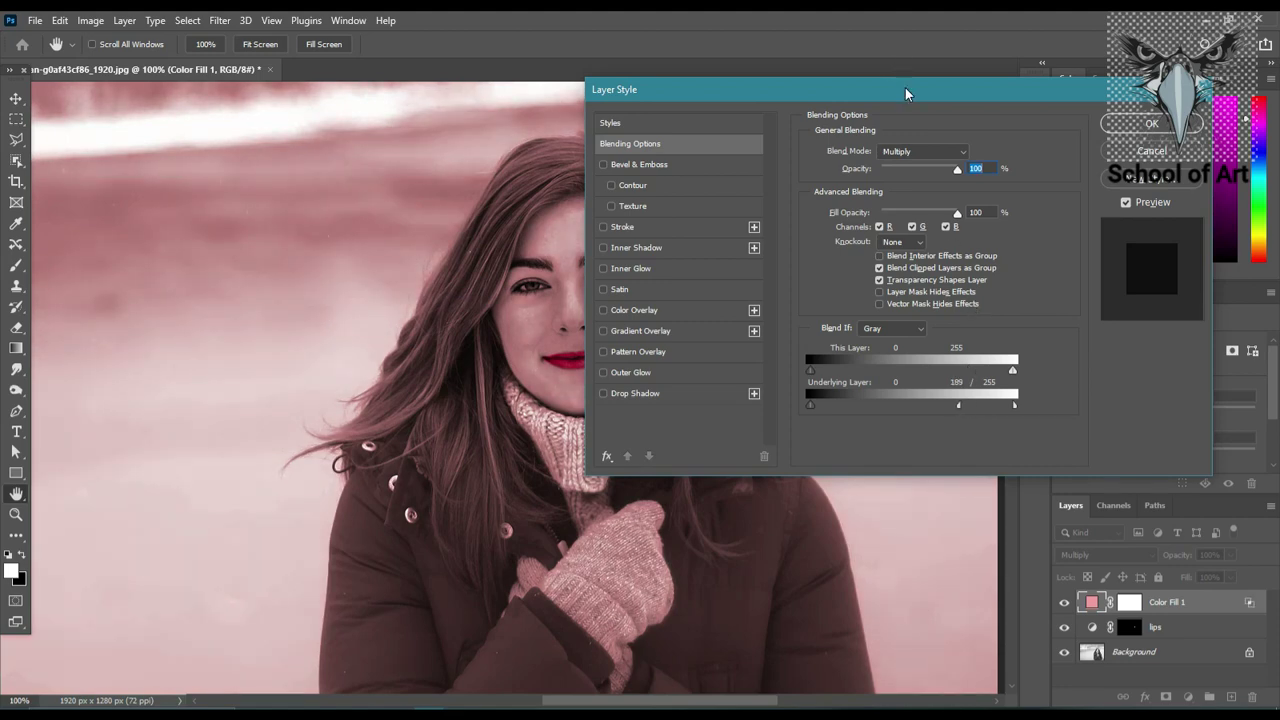
drag(905, 87, 982, 51)
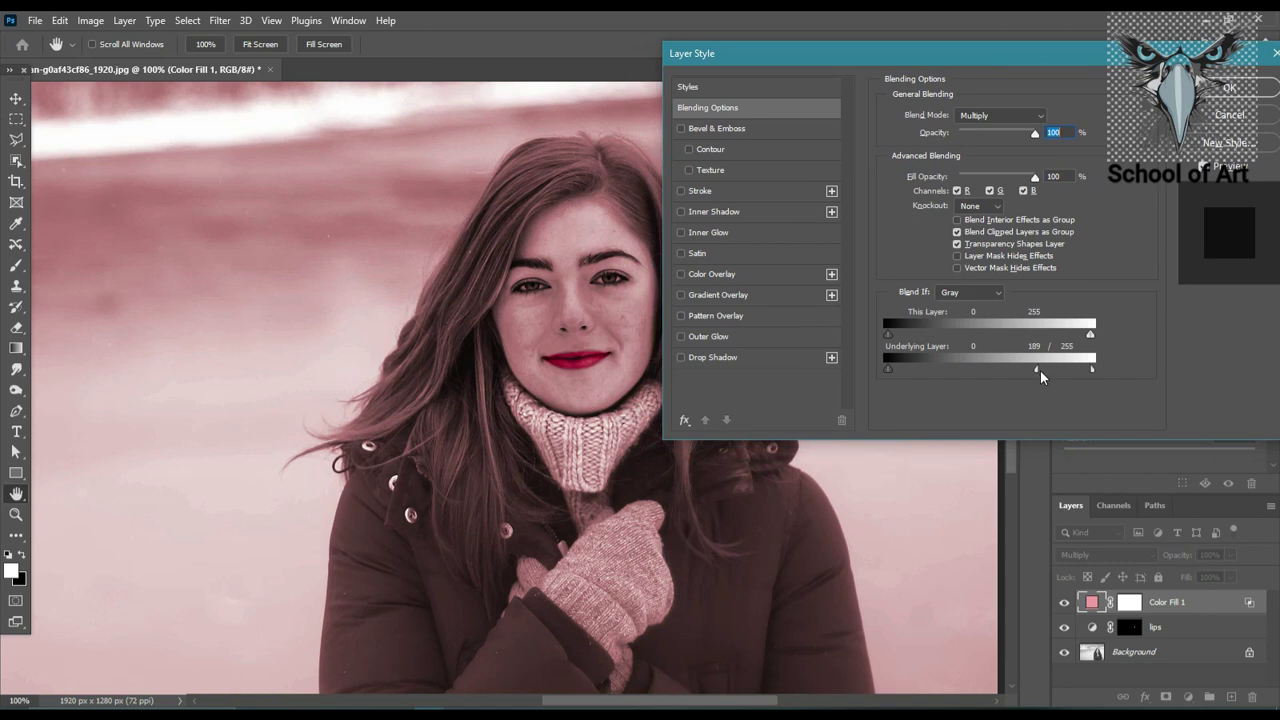
drag(1038, 376, 980, 376)
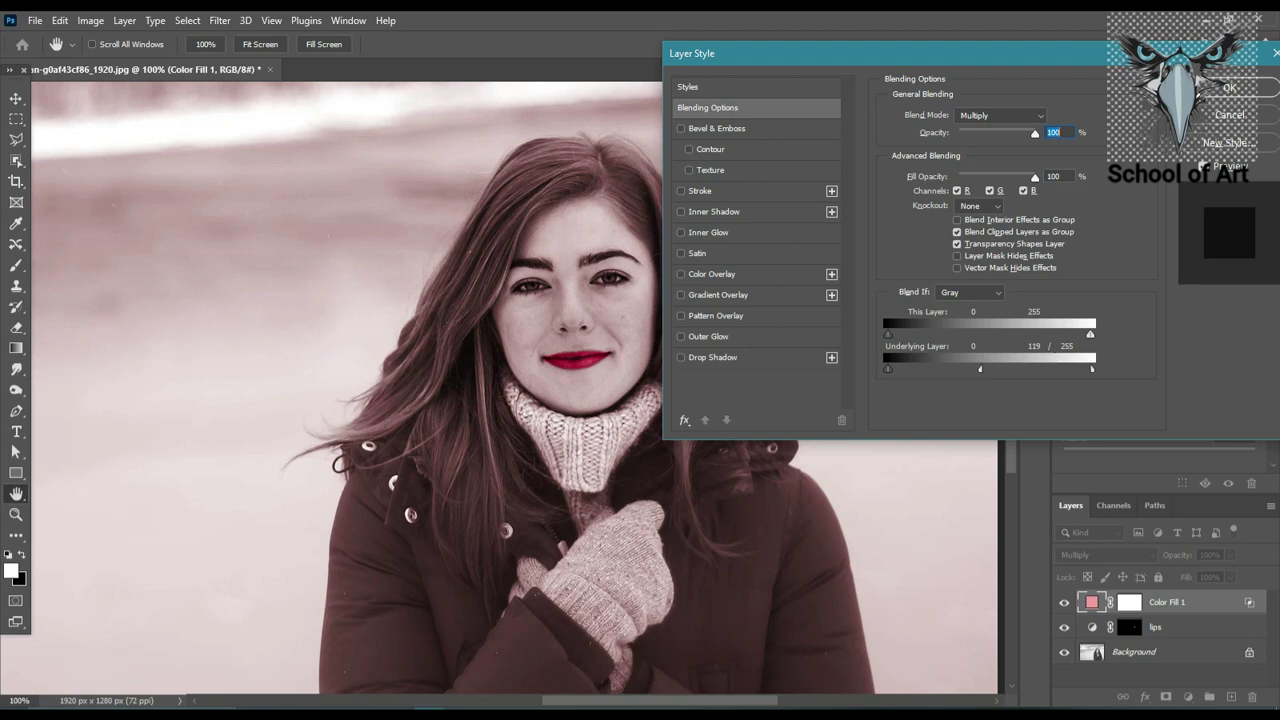
key(Return)
key(b)
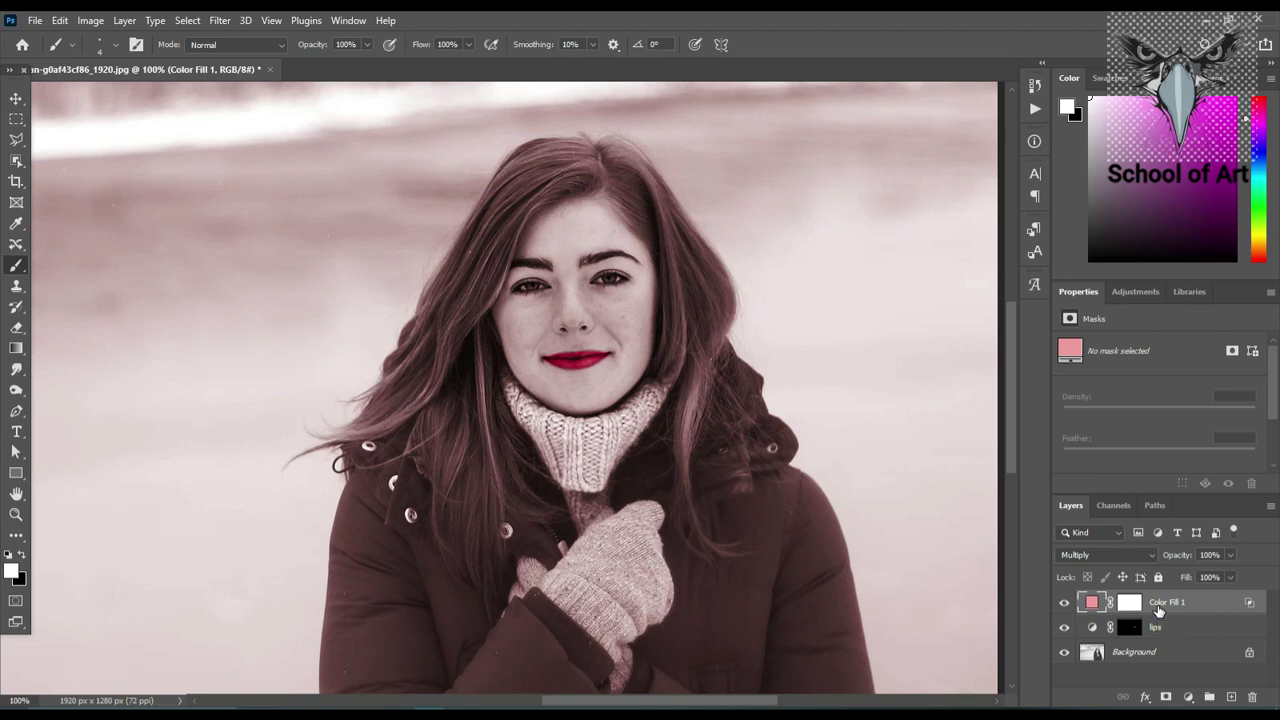
key(ctrl+j)
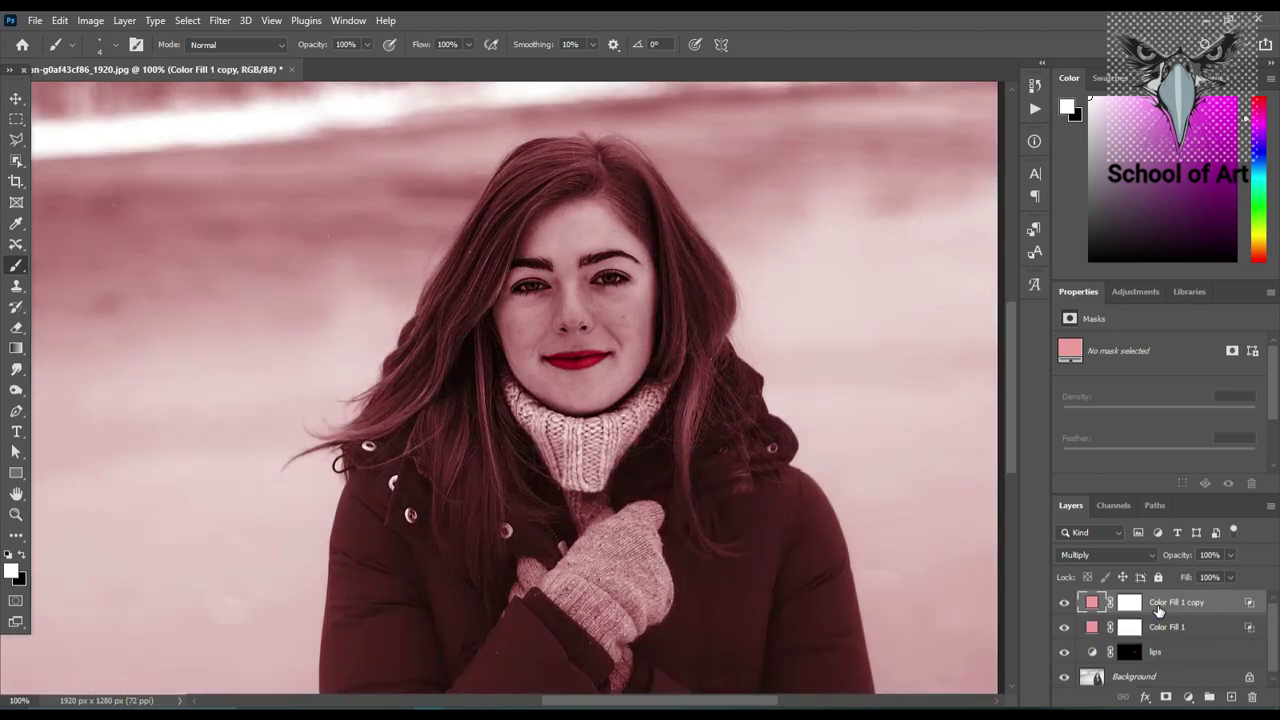
key(ctrl+j)
key(ctrl+j)
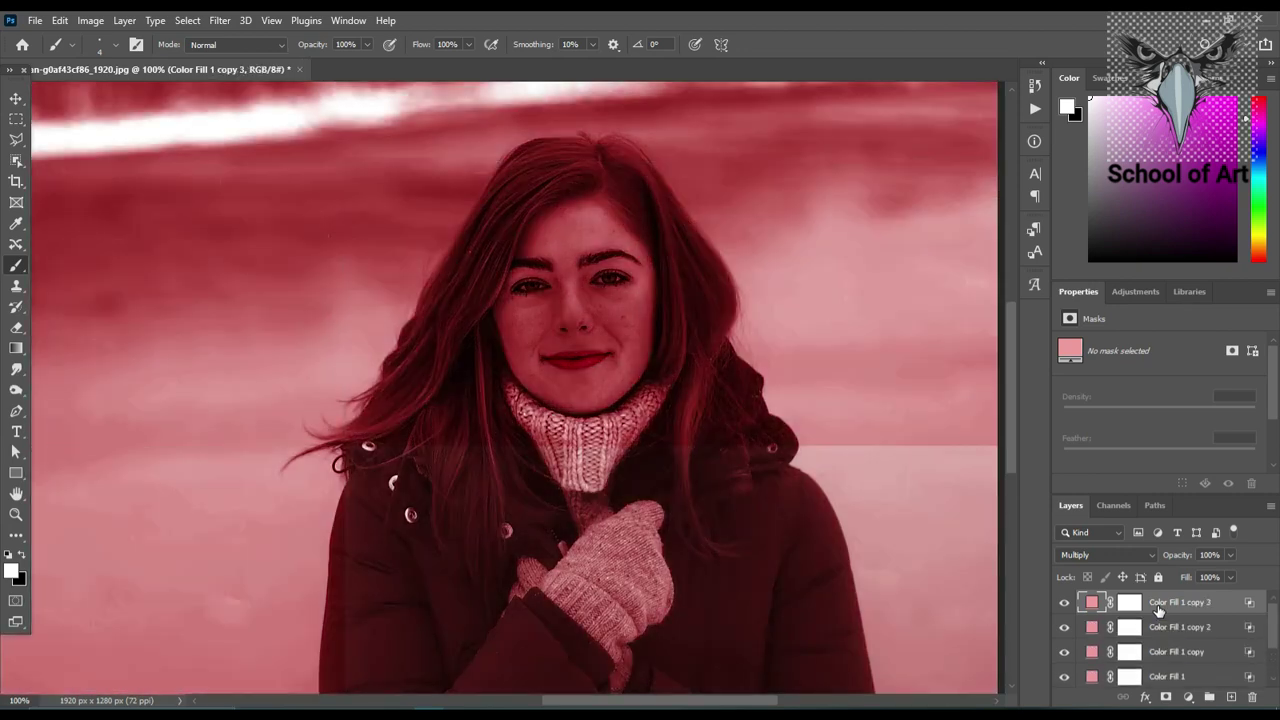
click(1064, 602)
click(1064, 627)
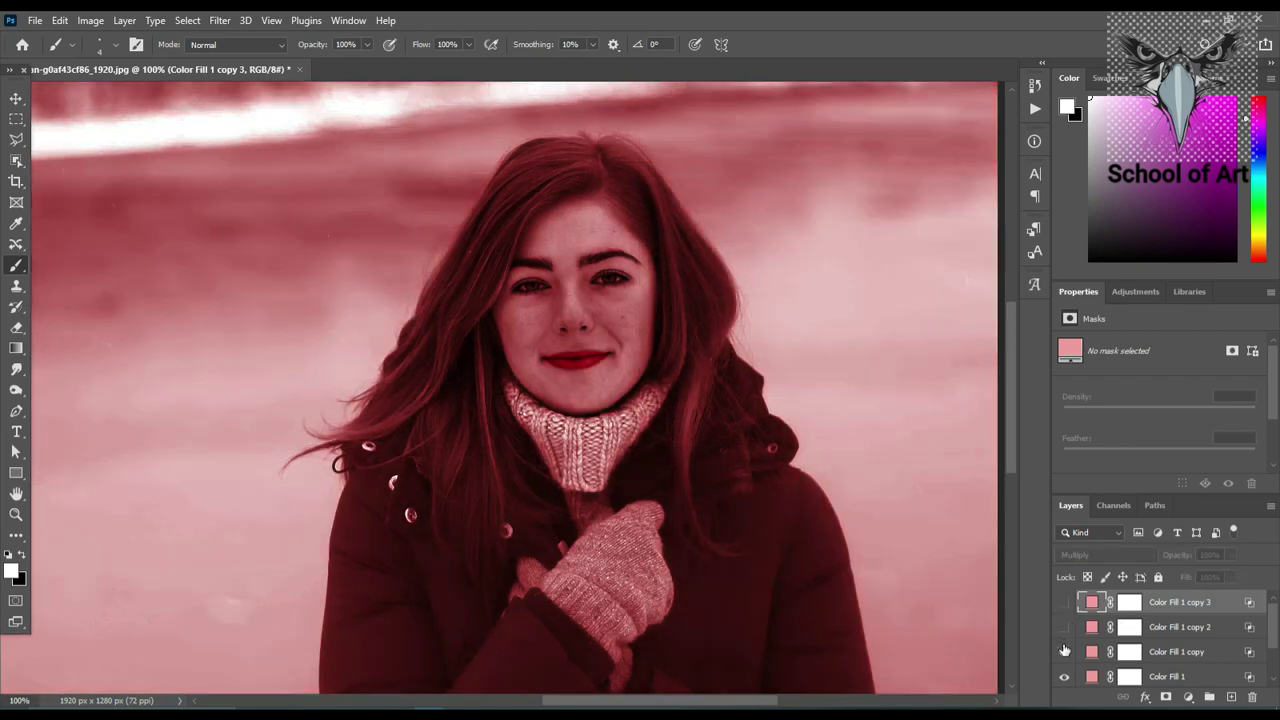
click(1064, 652)
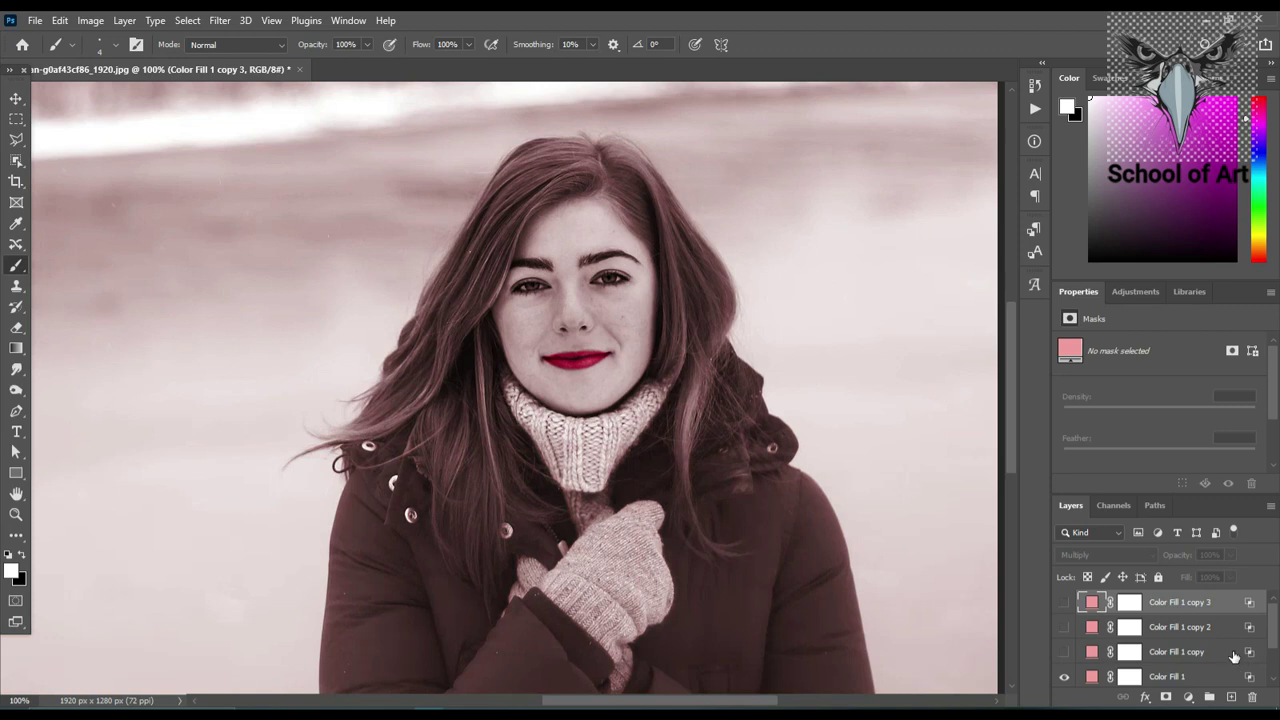
scroll(1234, 656, down, 1)
scroll(1234, 656, down, 1)
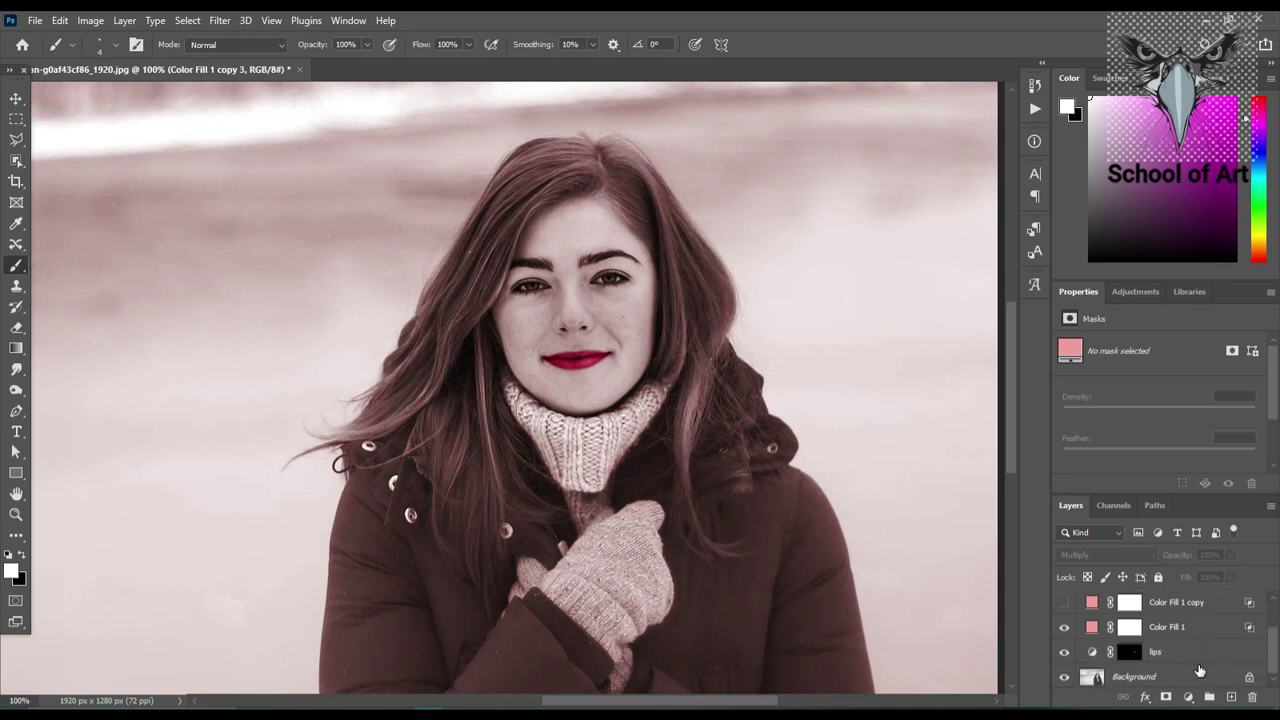
click(1131, 628)
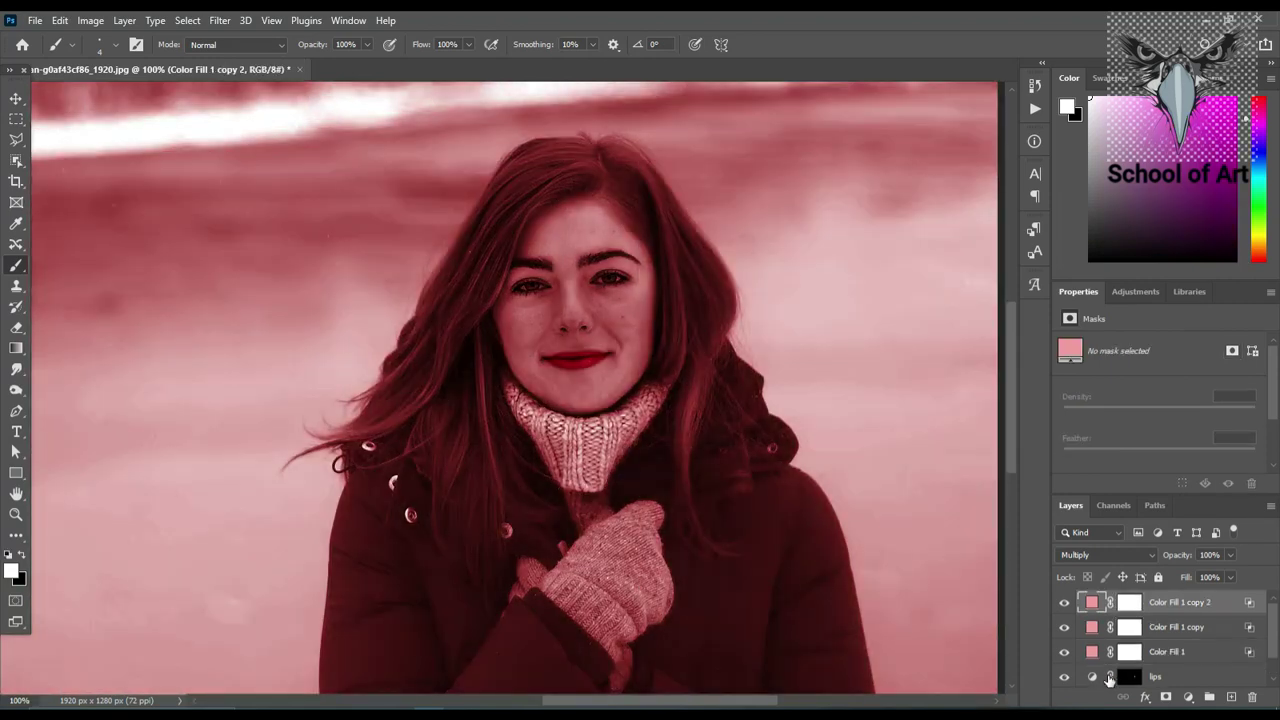
key(ctrl+z)
key(ctrl+z)
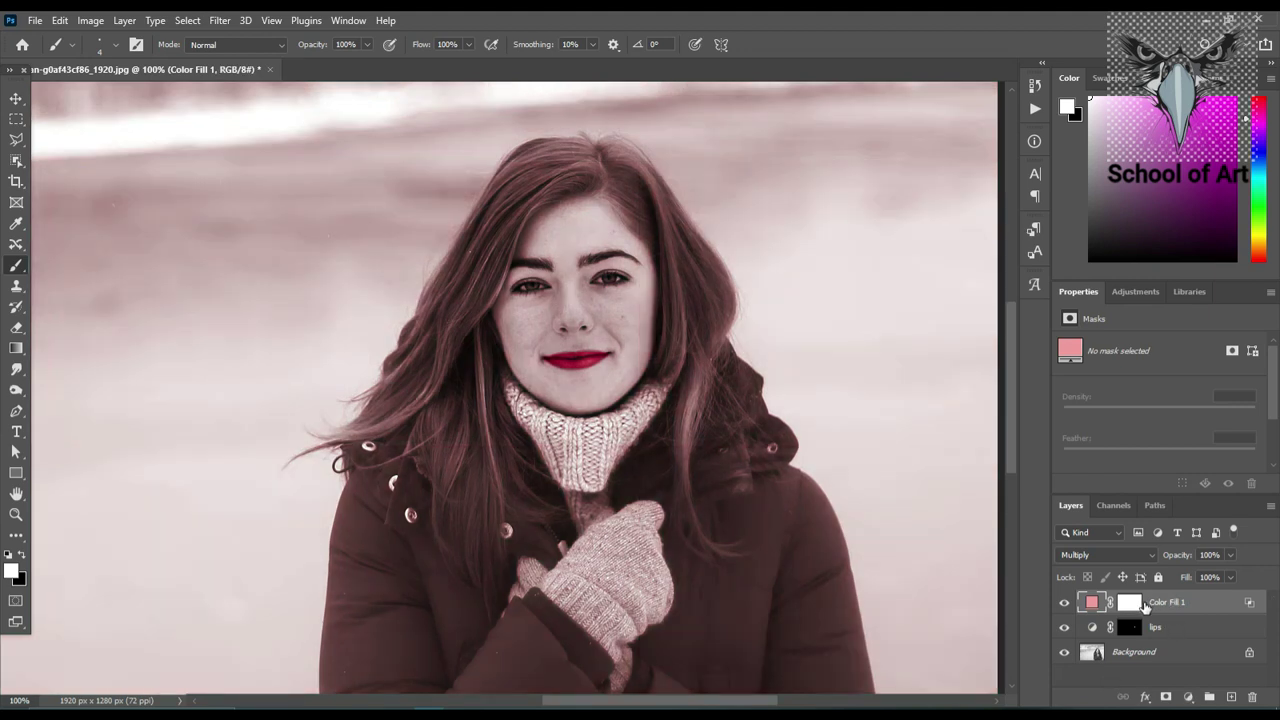
- Invert Color Fill 1's mask to black and duplicate the pink fill layer
click(1130, 603)
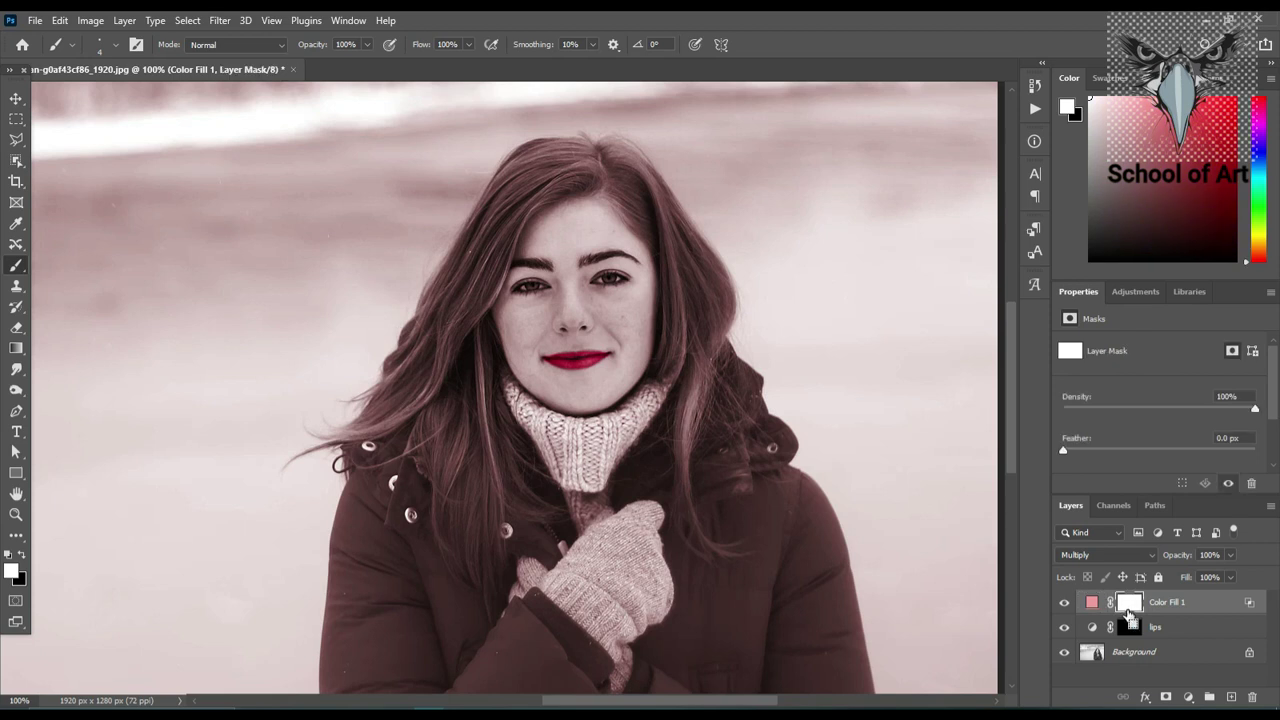
key(ctrl+i)
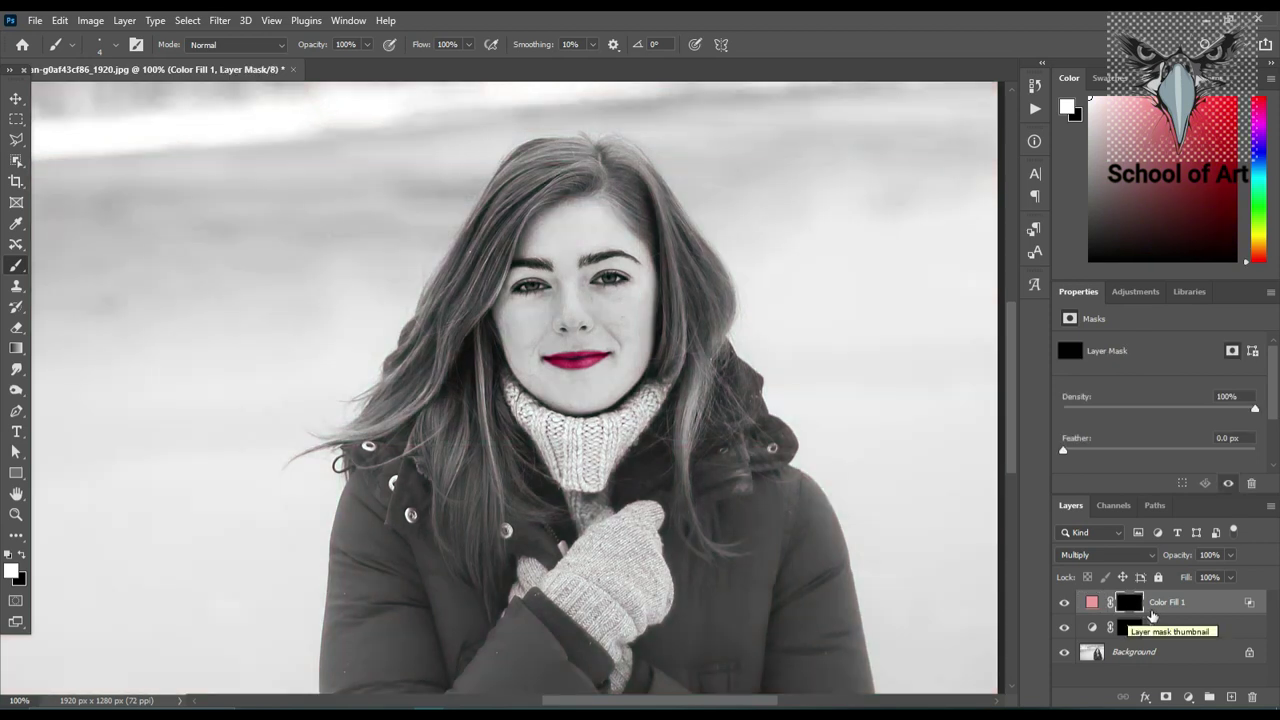
click(1168, 605)
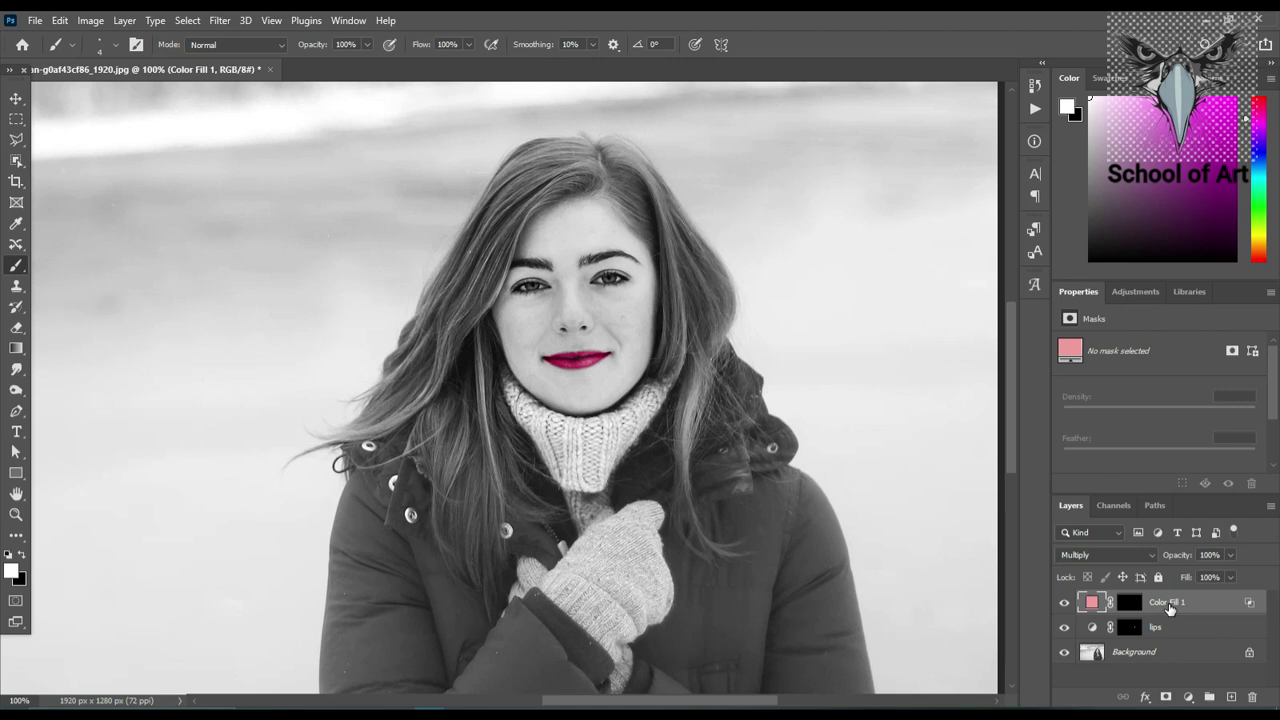
key(ctrl+j)
key(ctrl+j)
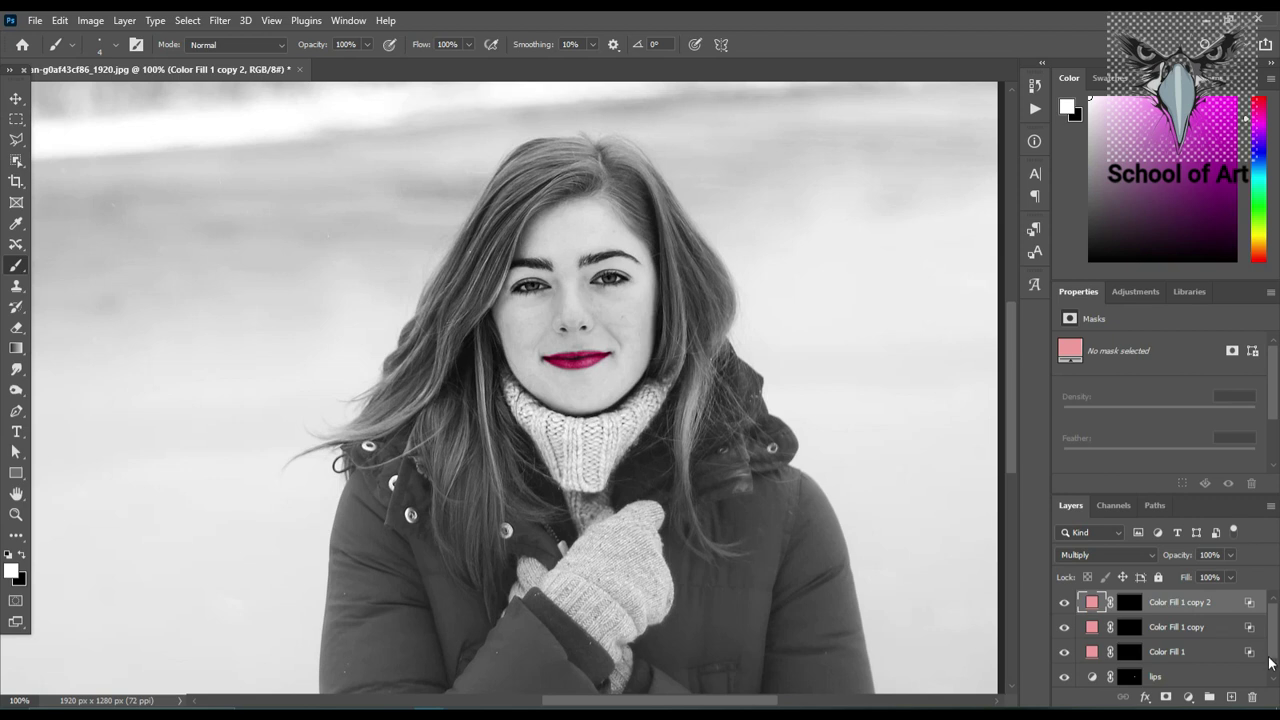
- Rename Color Fill 1, copy and copy 2 to 1, 2 and 3, then target layer 1's mask
double_click(1168, 652)
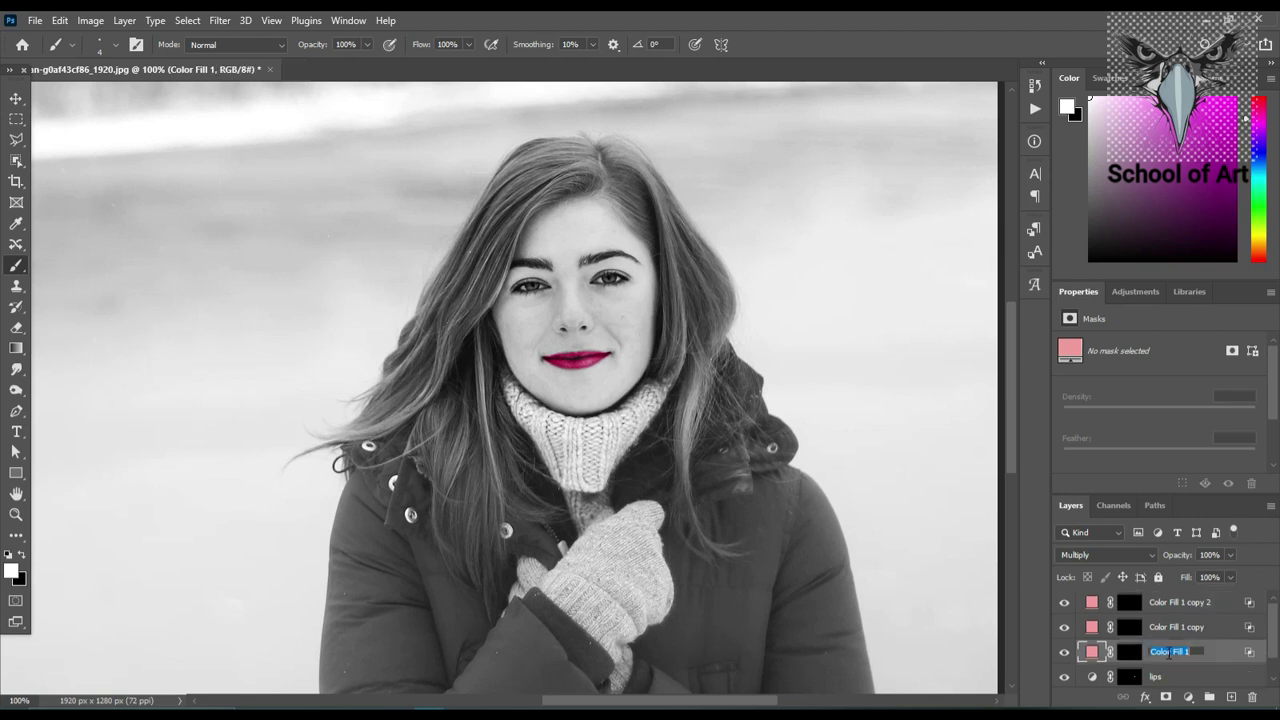
text(1)
double_click(1175, 627)
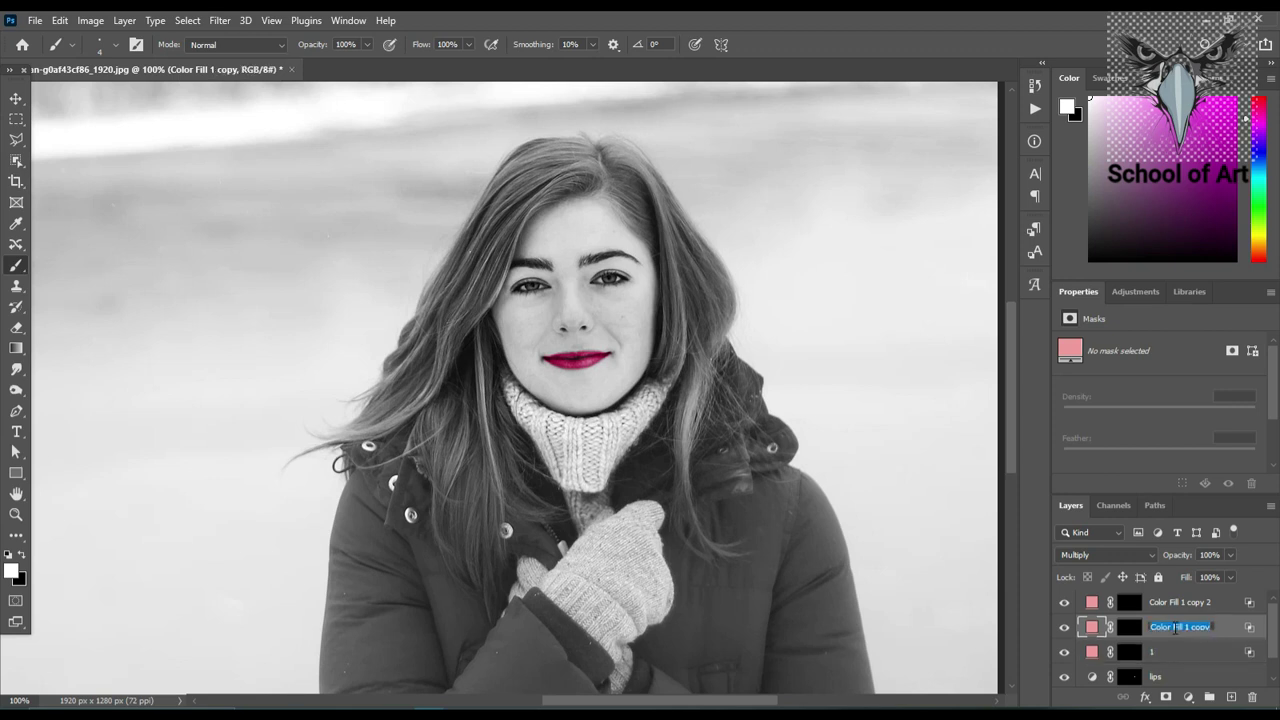
text(2)
double_click(1175, 602)
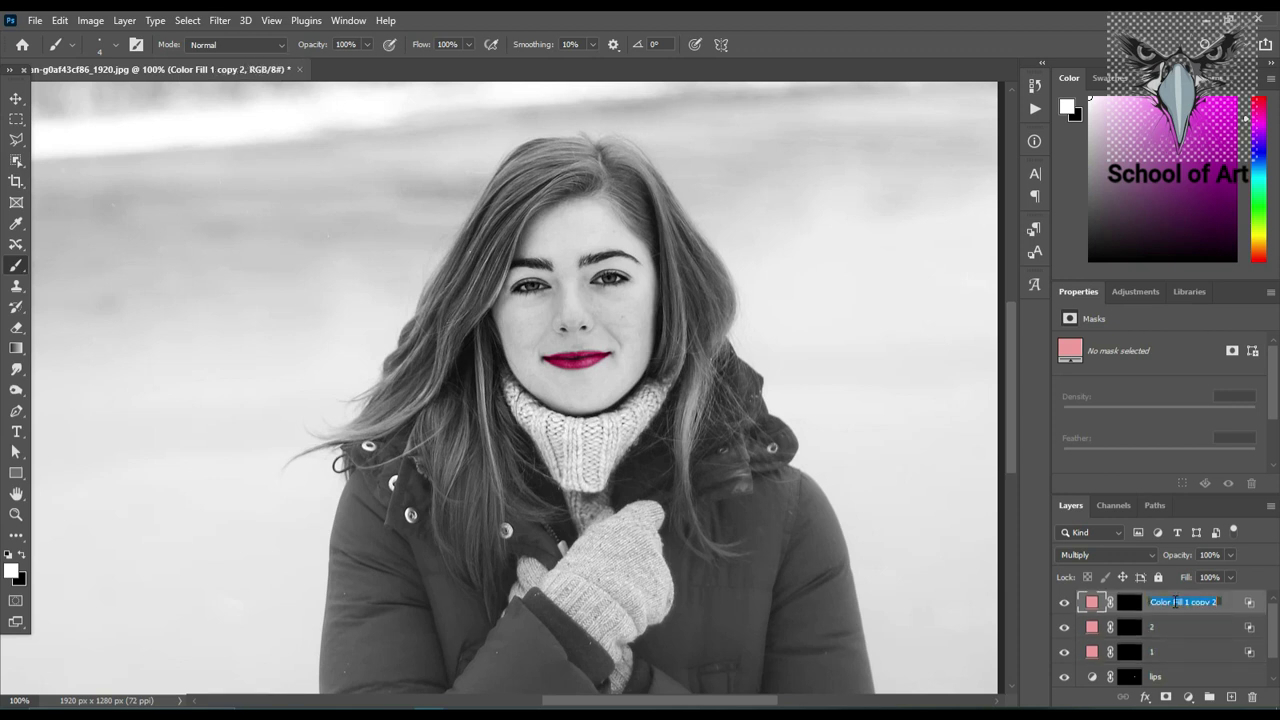
text(3)
click(1188, 652)
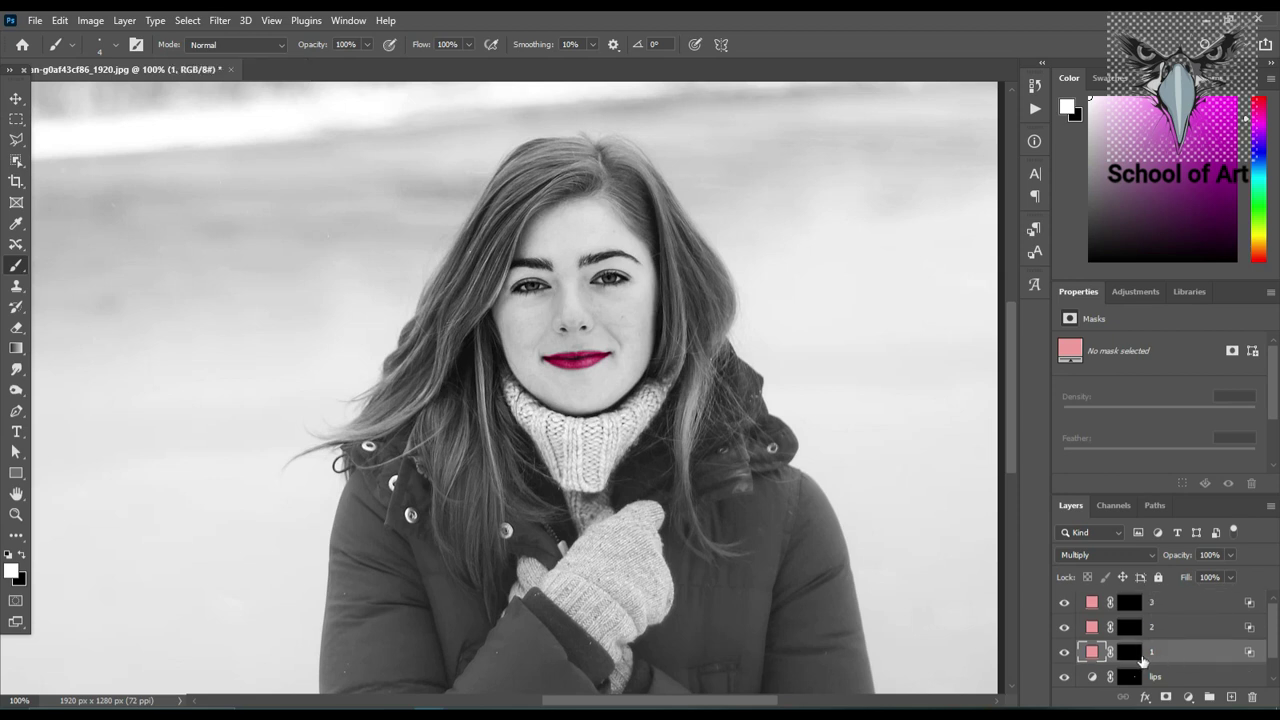
click(1130, 652)
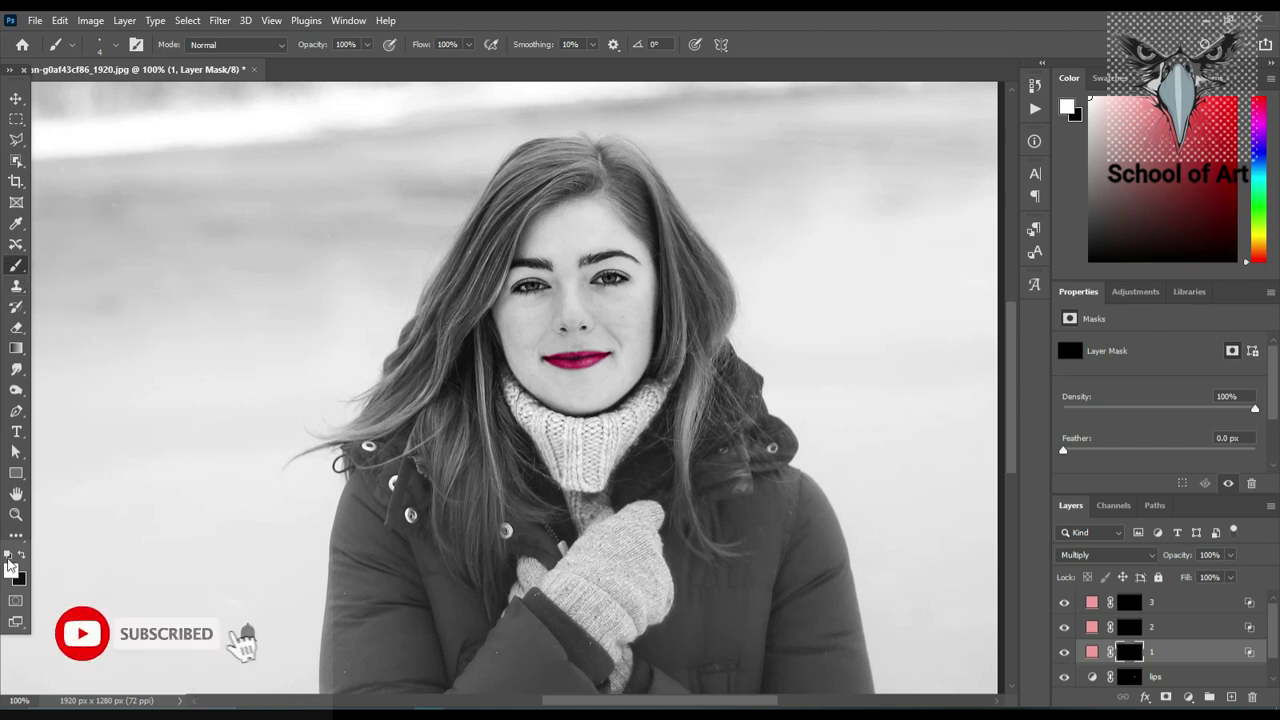
- Set the foreground colour to pure white ffffff in the Color Picker
click(11, 572)
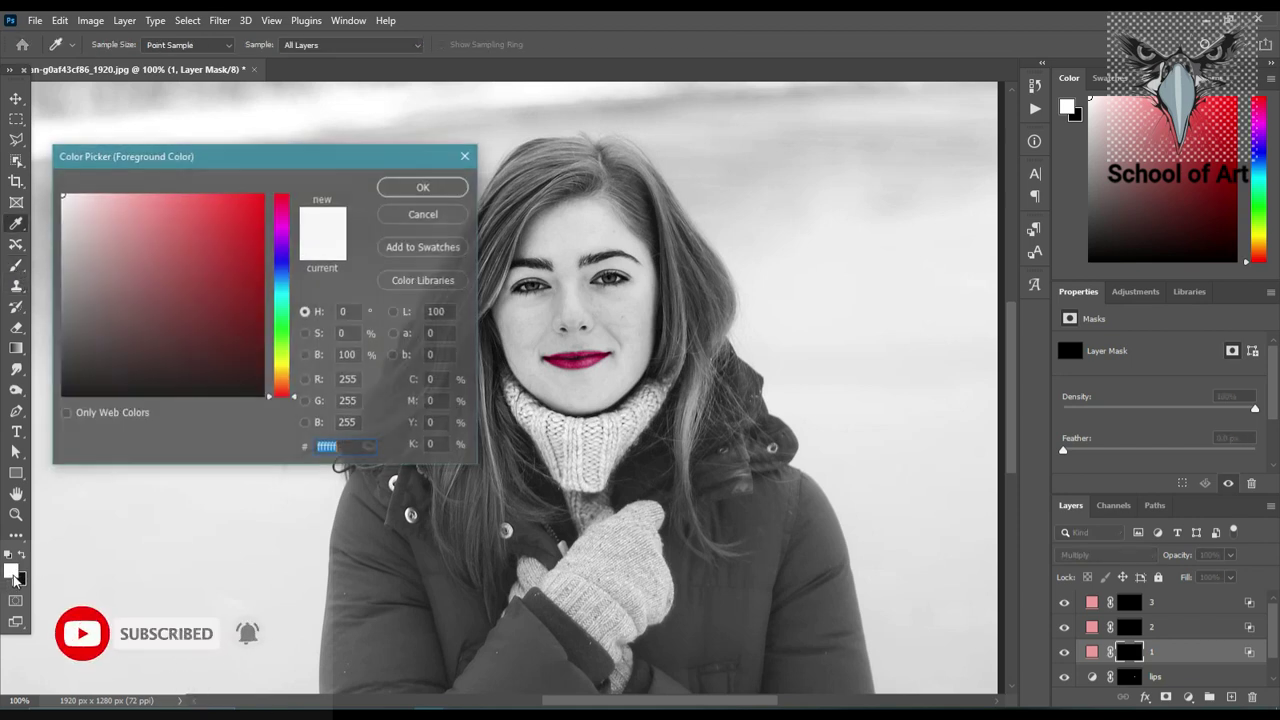
click(89, 209)
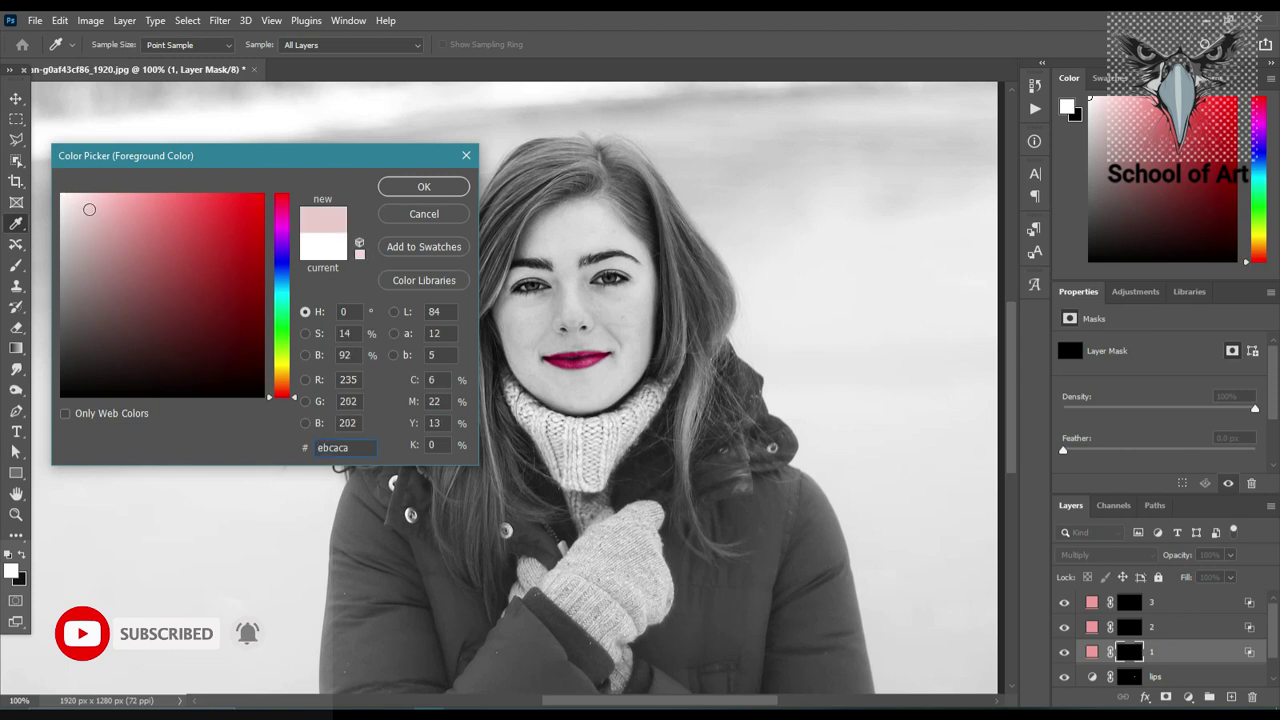
drag(89, 209, 74, 203)
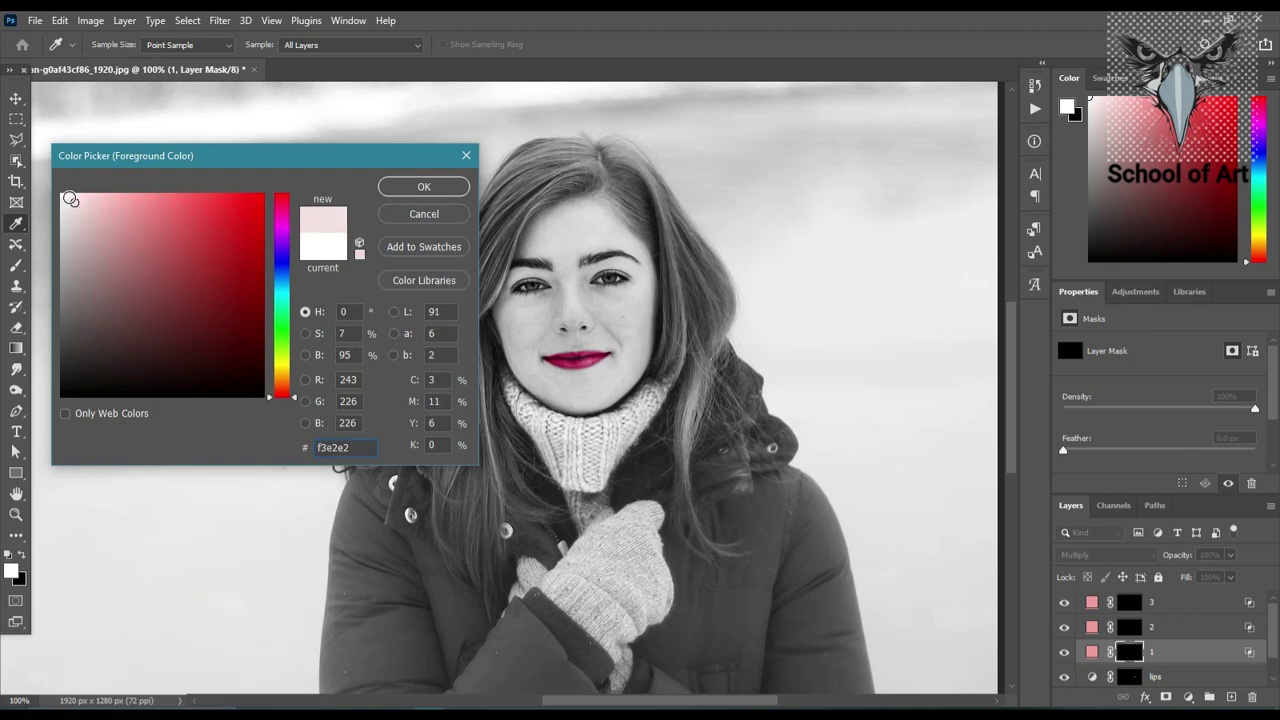
drag(71, 199, 42, 180)
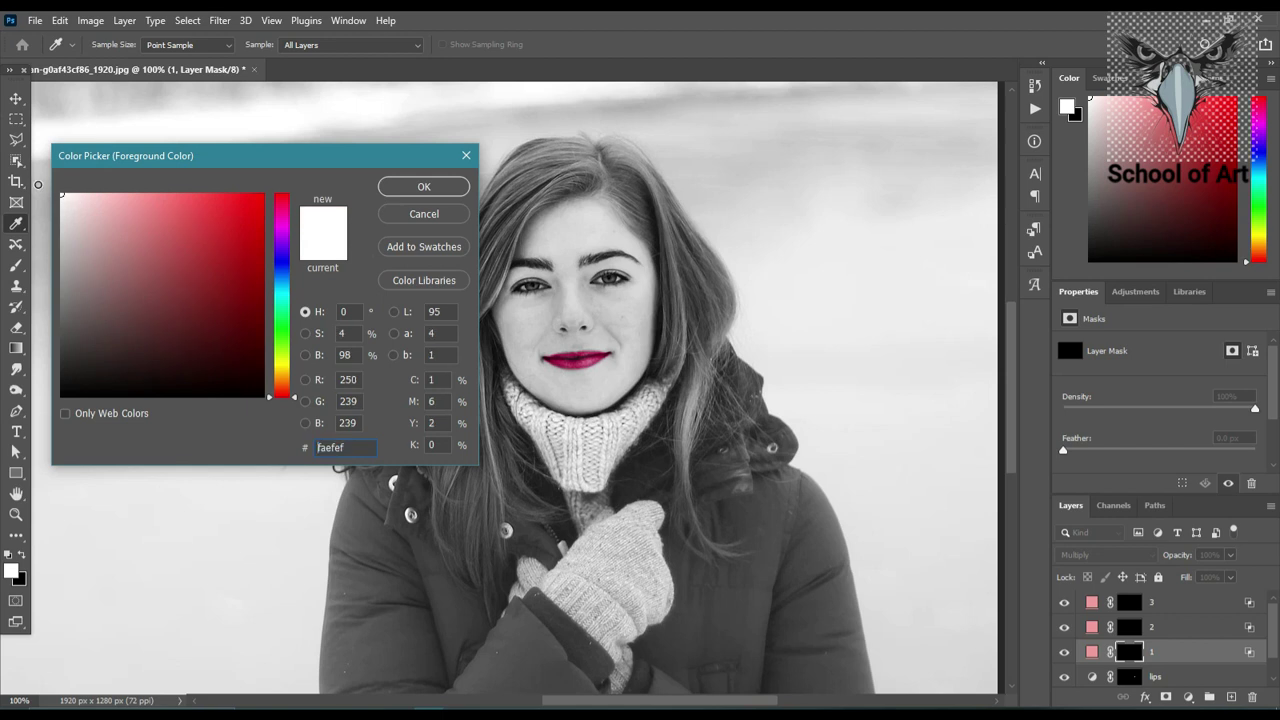
click(391, 188)
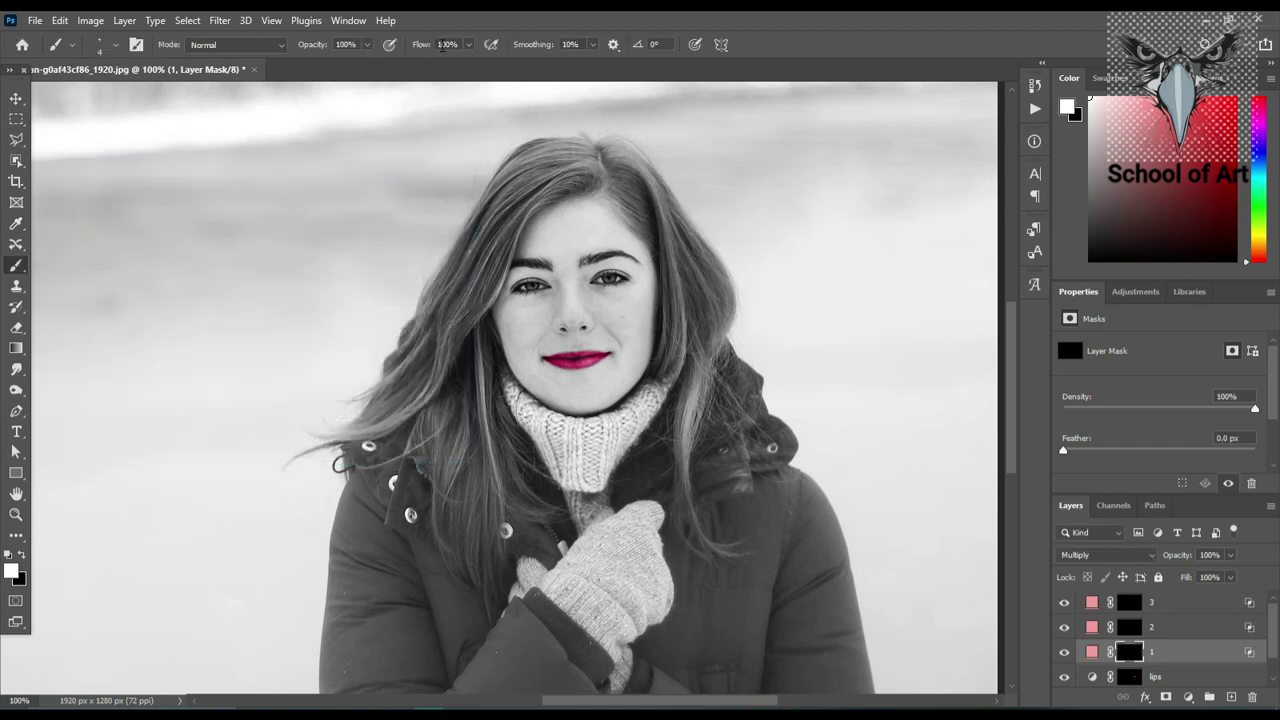
- Set brush flow to 2%, zoom in to 300% and enlarge the brush to 20 px
click(447, 44)
text(2)
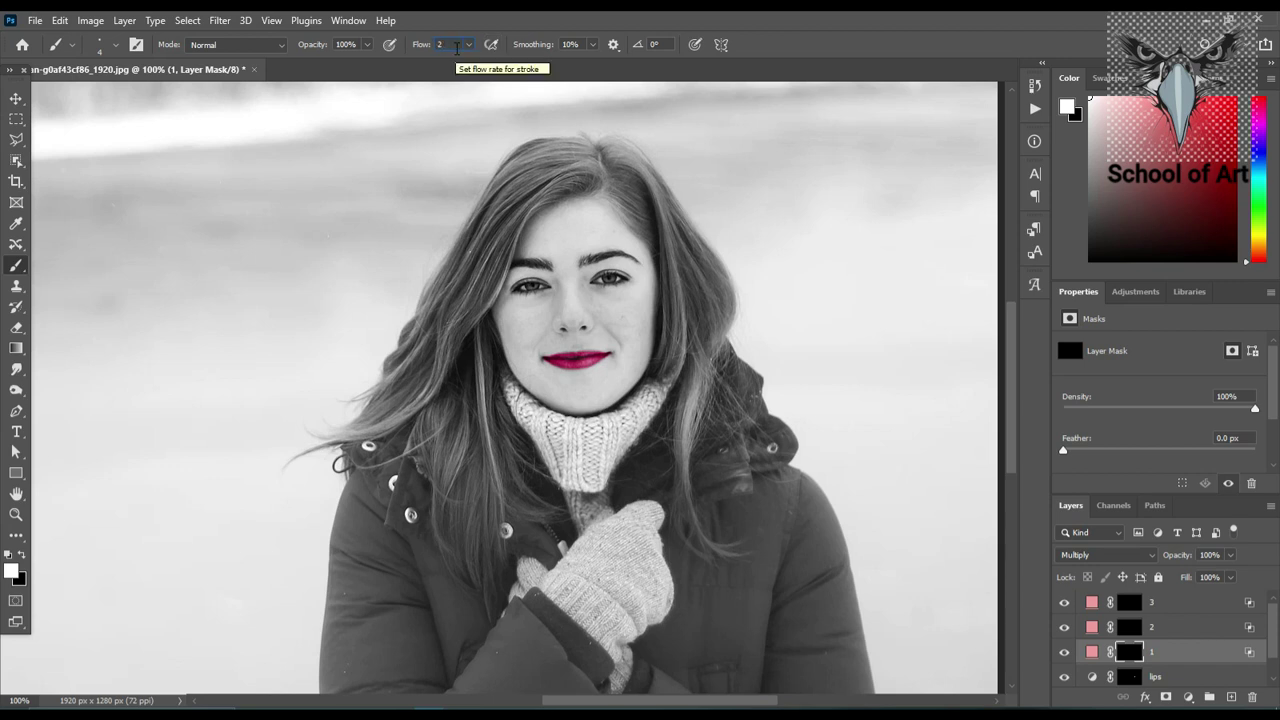
key(Return)
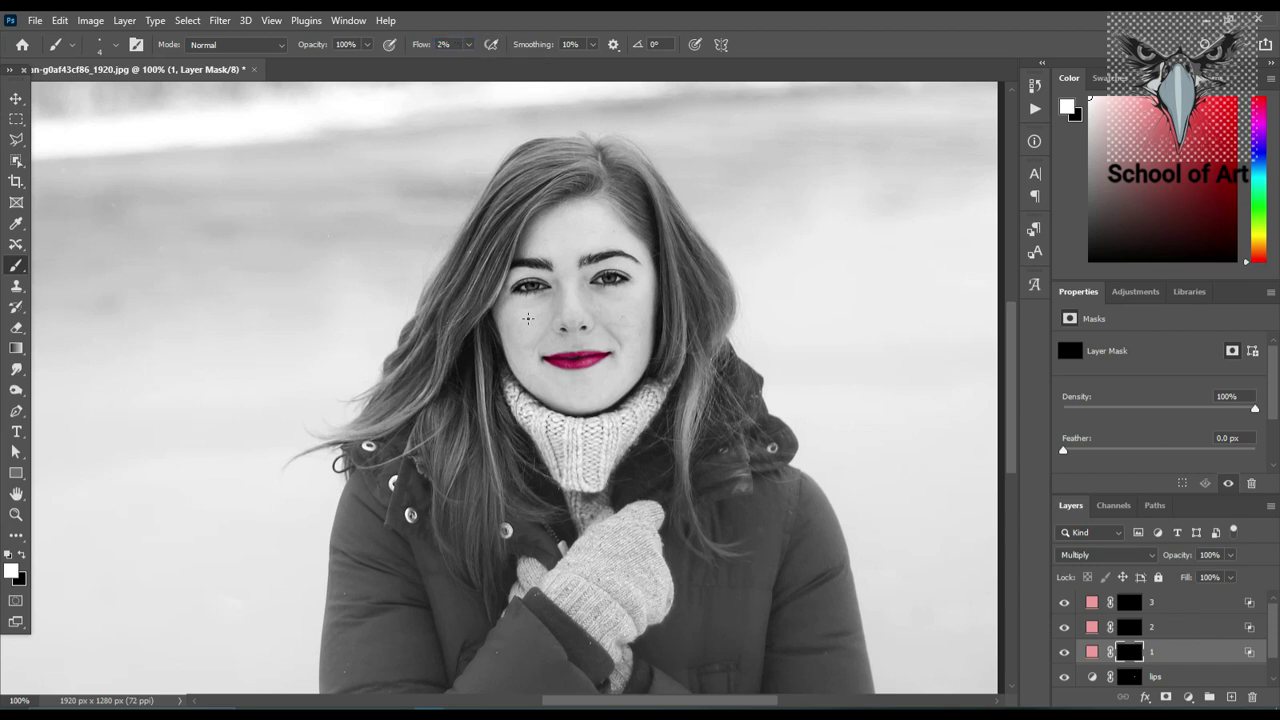
scroll(537, 339, up, 1)
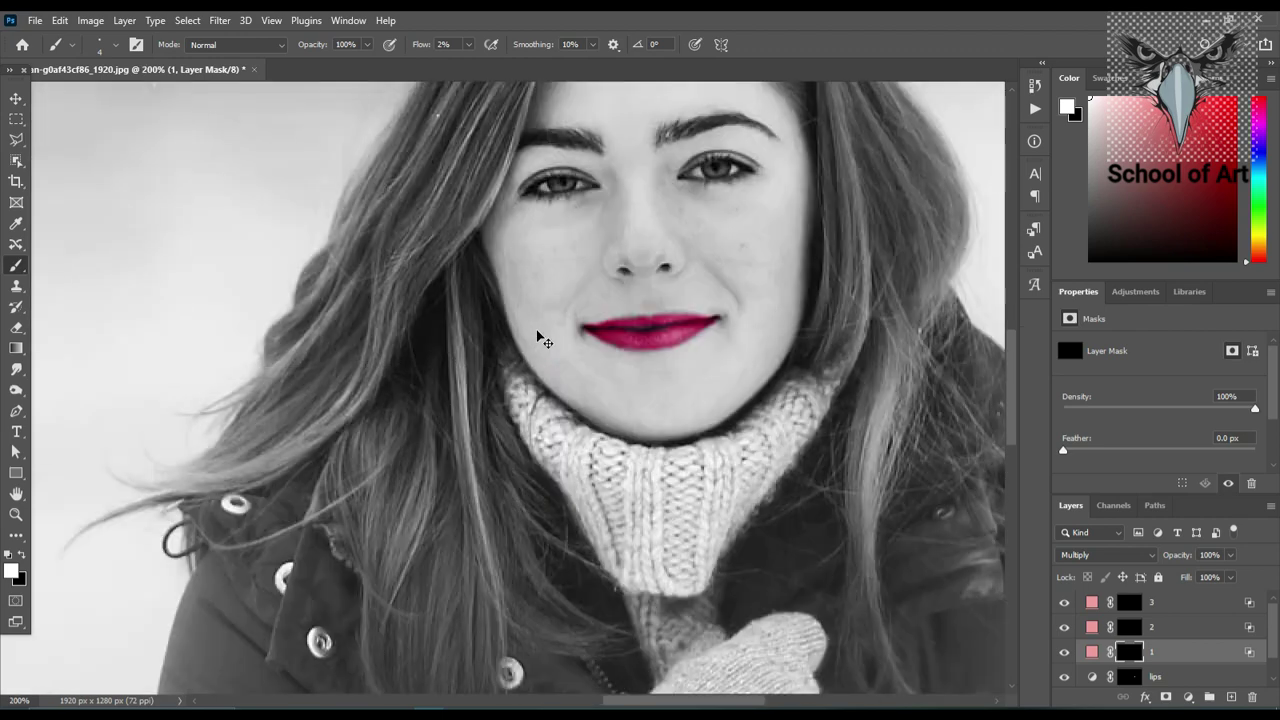
scroll(537, 335, up, 1)
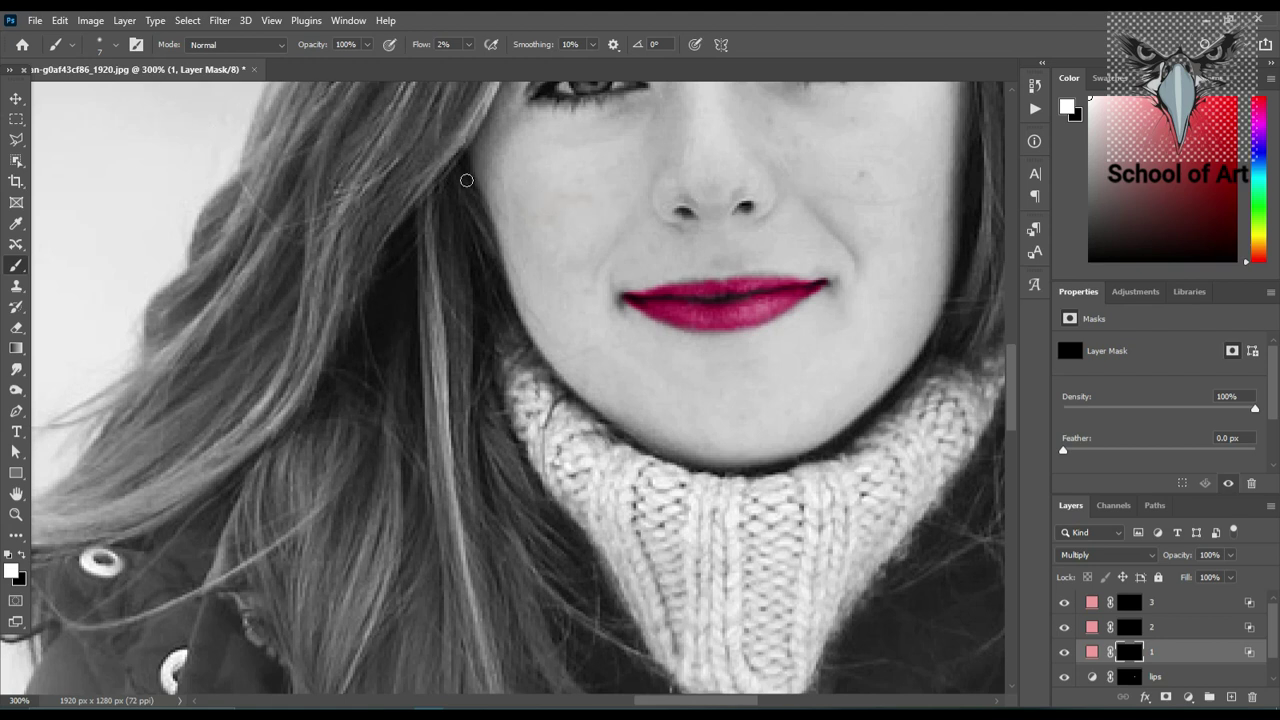
key(bracketright)
key(bracketright)
key(bracketright)
key(bracketright)
- Hide layers 3 and 2, then brush a faint pink blush on both cheeks through layer 1's mask
click(1064, 604)
click(1064, 627)
click(1064, 652)
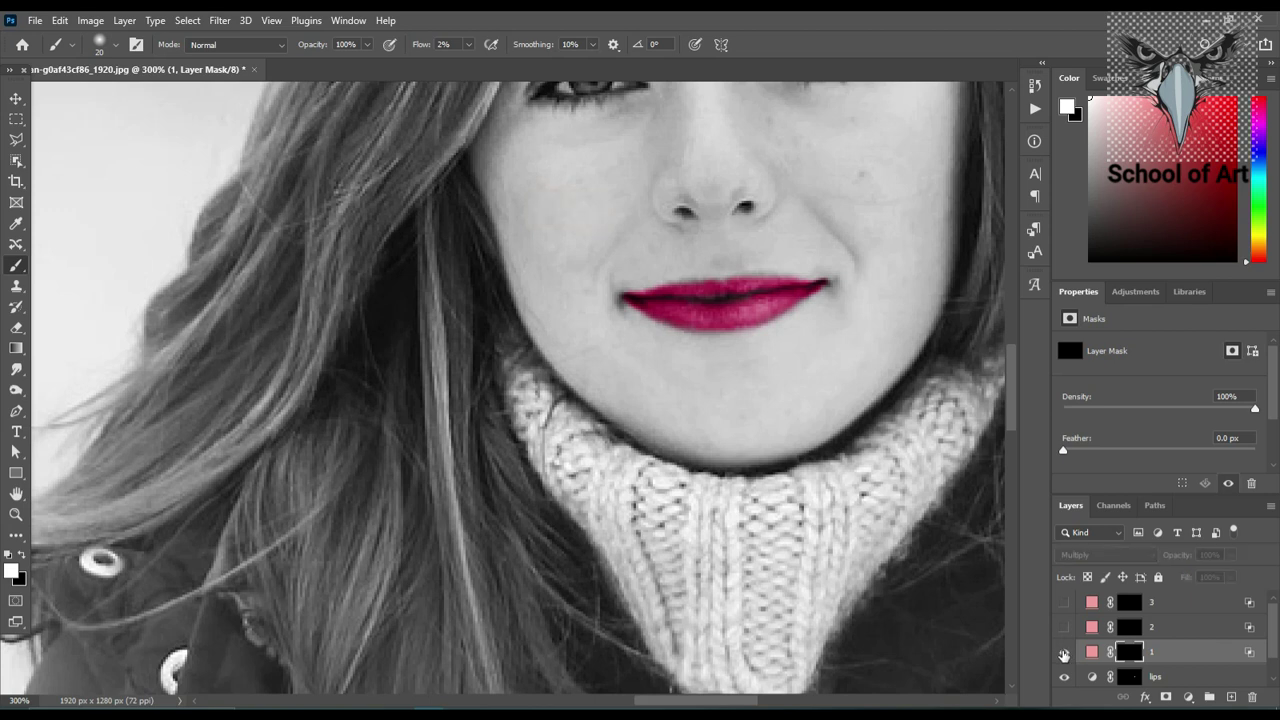
click(1064, 652)
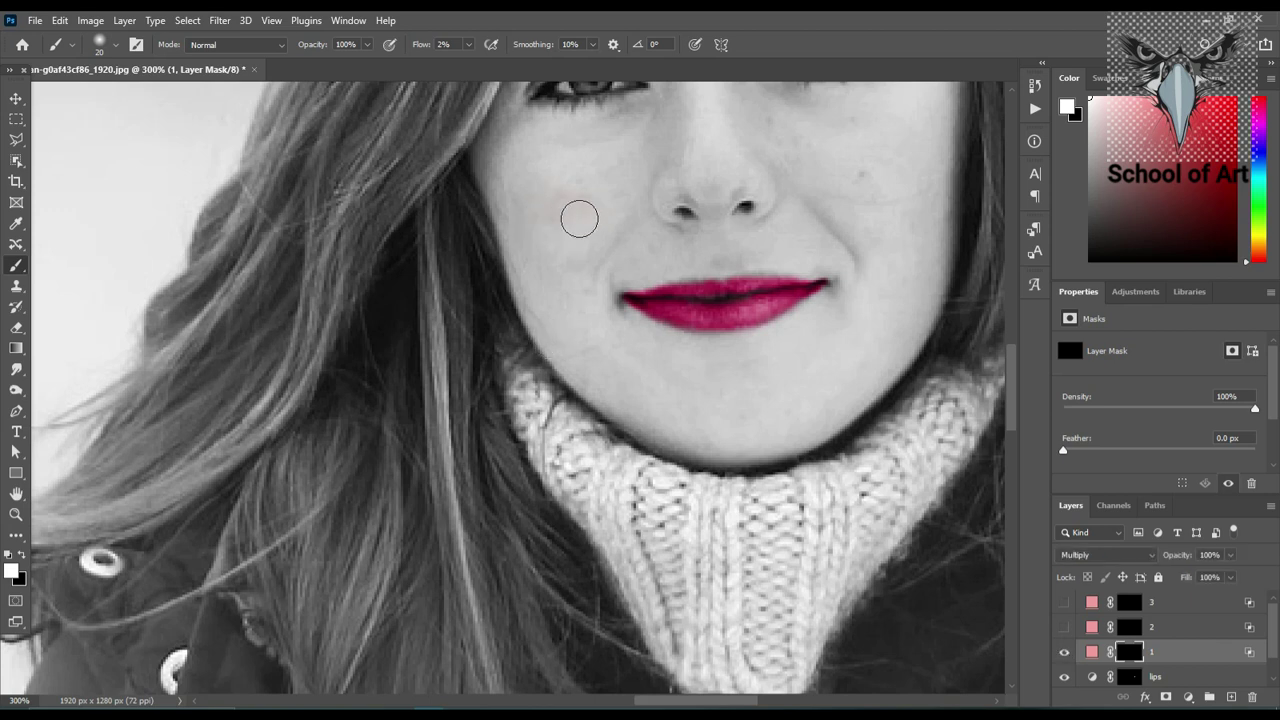
mouse_move(579, 218)
mouse_down()
mouse_move(520, 192)
mouse_move(574, 234)
mouse_move(520, 209)
mouse_move(586, 223)
mouse_move(586, 186)
mouse_move(571, 220)
mouse_move(551, 223)
mouse_move(514, 183)
mouse_move(517, 231)
mouse_move(539, 231)
mouse_move(577, 191)
mouse_move(580, 220)
mouse_up()
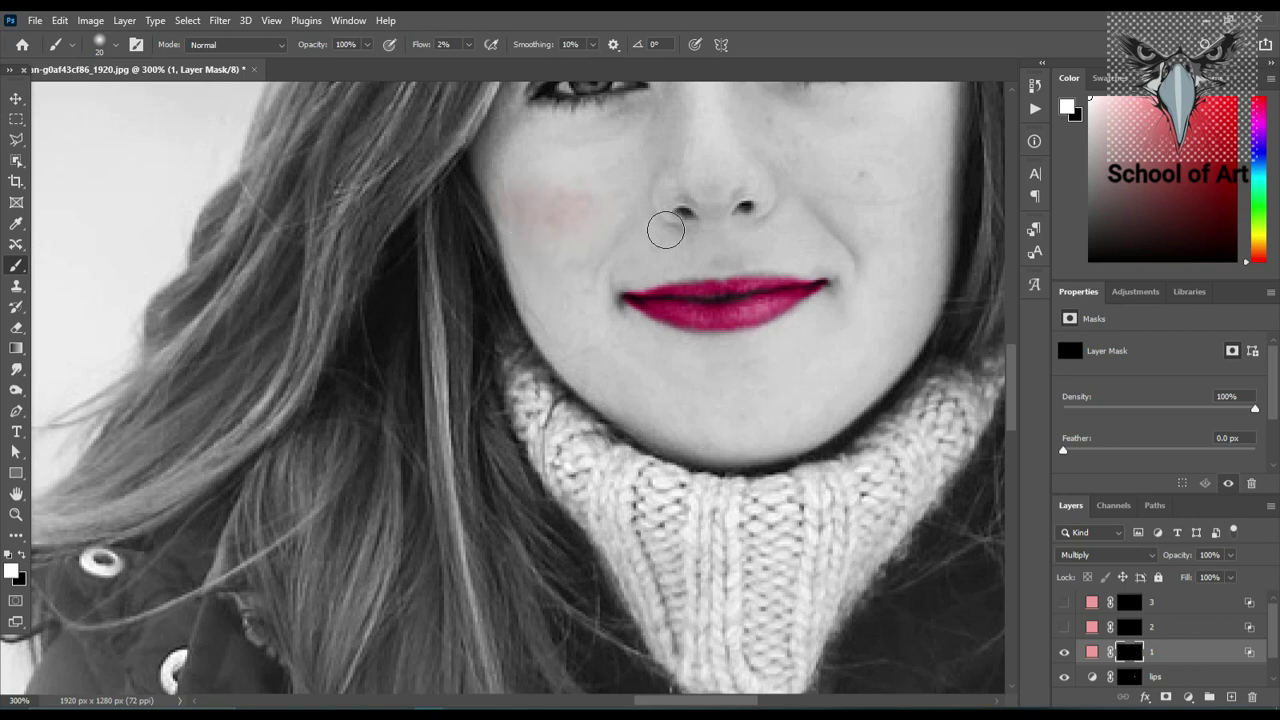
mouse_move(886, 194)
mouse_down()
mouse_move(860, 194)
mouse_move(889, 191)
mouse_move(895, 178)
mouse_move(866, 197)
mouse_move(923, 160)
mouse_move(913, 220)
mouse_move(874, 189)
mouse_move(889, 189)
mouse_move(880, 197)
mouse_up()
- With a soft round brush at 69% flow, paint stronger blush on both cheeks, refining at 10 px
click(107, 46)
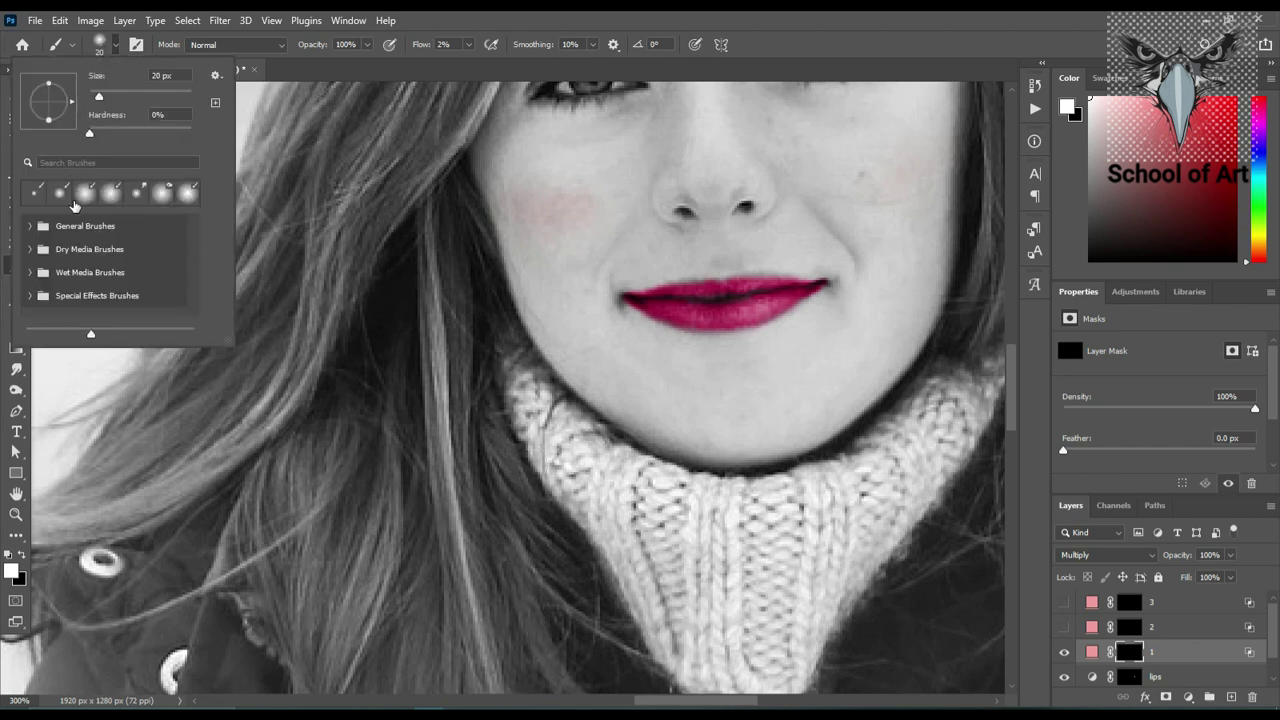
click(85, 198)
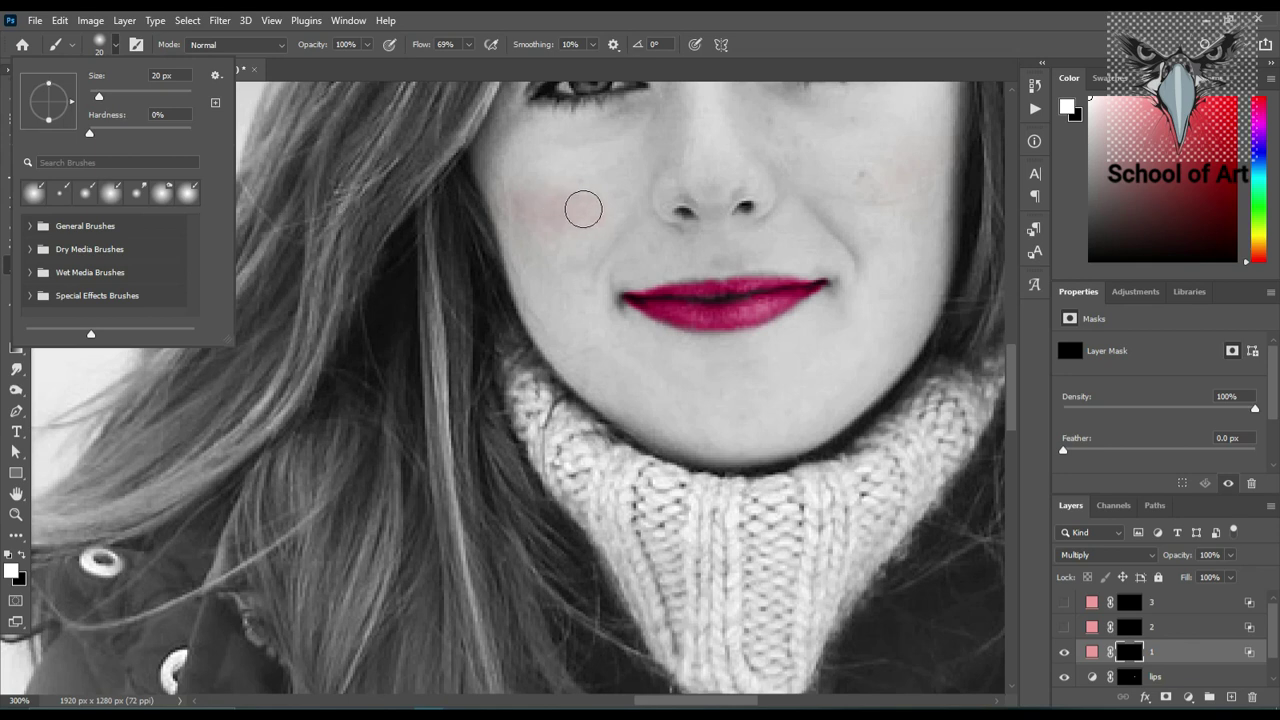
click(594, 201)
mouse_move(594, 201)
mouse_down()
mouse_move(535, 218)
mouse_move(586, 214)
mouse_move(549, 240)
mouse_move(520, 234)
mouse_up()
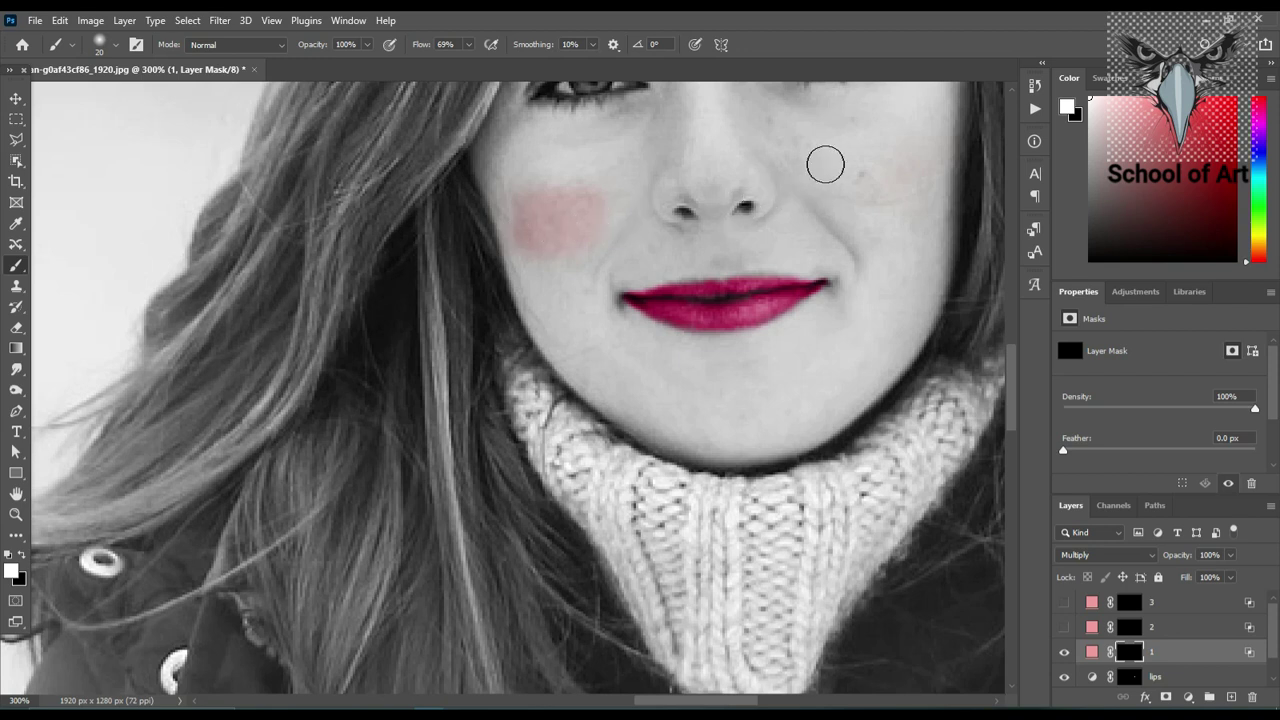
mouse_move(837, 171)
mouse_down()
mouse_move(913, 160)
mouse_move(914, 177)
mouse_move(871, 194)
mouse_move(916, 179)
mouse_move(883, 197)
mouse_move(857, 189)
mouse_move(877, 189)
mouse_move(923, 143)
mouse_up()
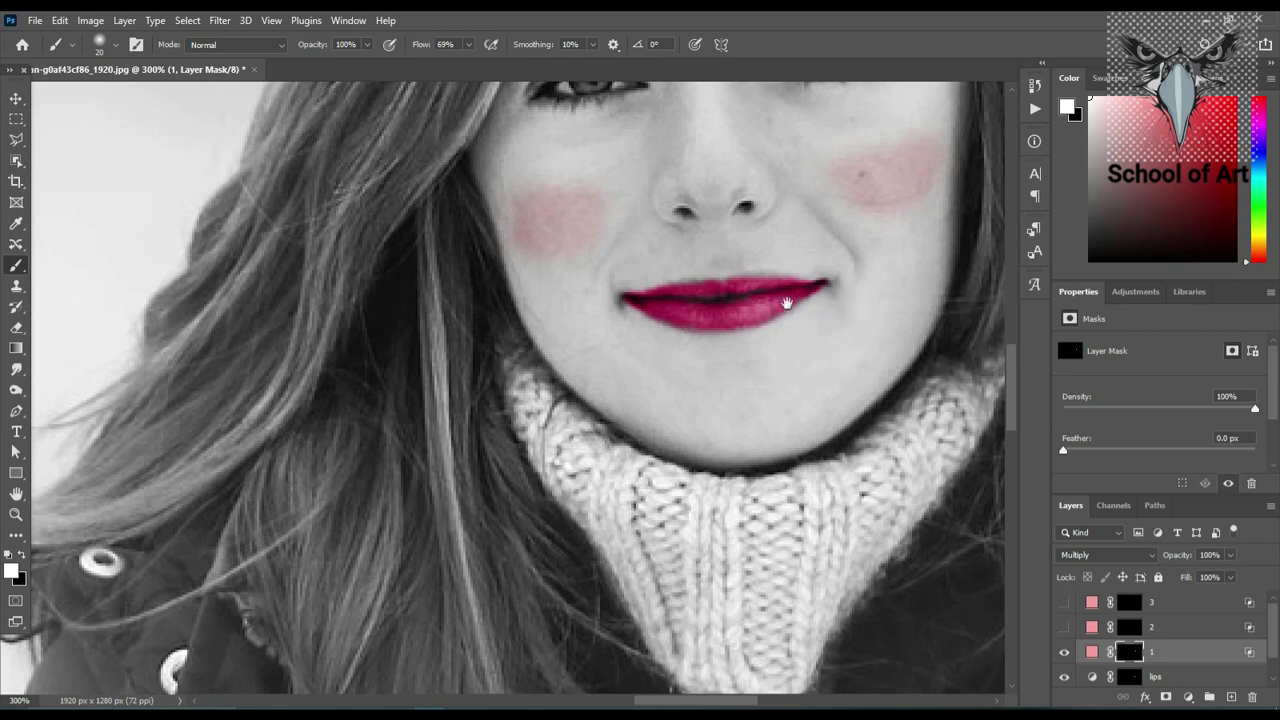
mouse_move(786, 327)
mouse_down()
mouse_move(720, 449)
mouse_move(712, 517)
mouse_up()
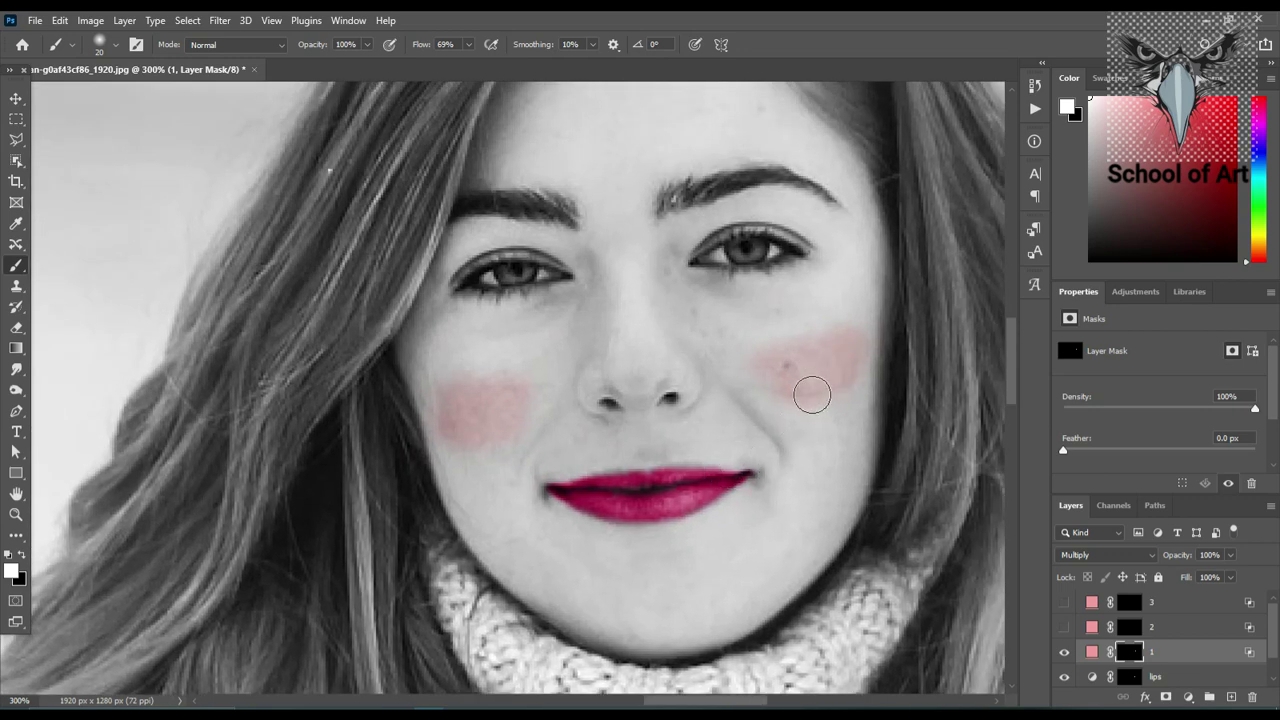
key(bracketleft)
key(bracketleft)
mouse_move(850, 381)
mouse_down()
mouse_move(797, 397)
mouse_move(843, 397)
mouse_up()
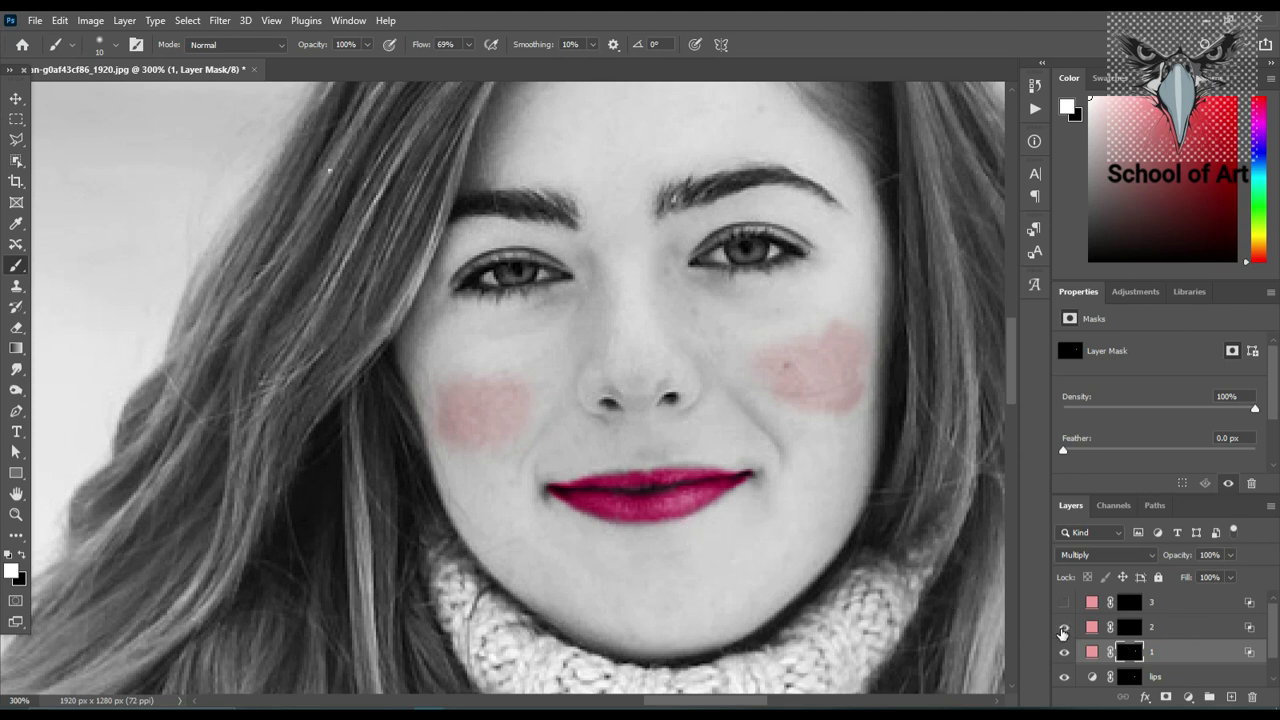
- Select layer 1 and toggle its visibility to compare the blush
click(1129, 627)
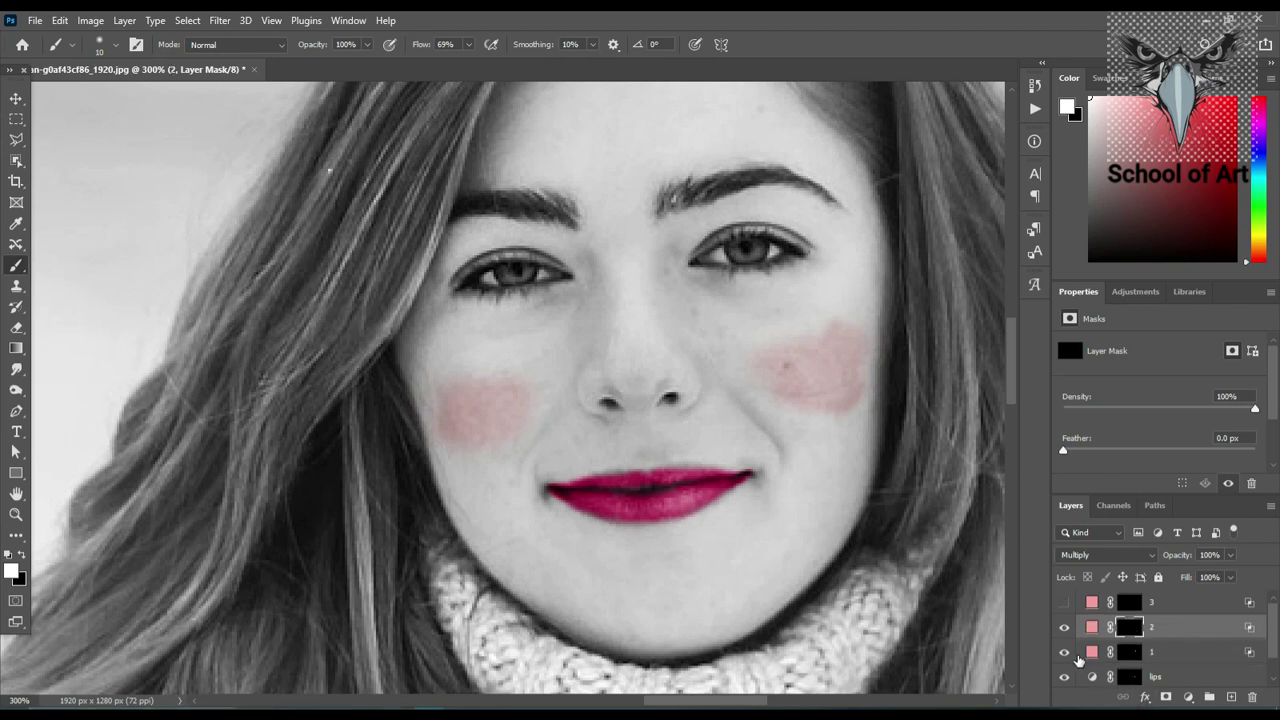
click(1092, 652)
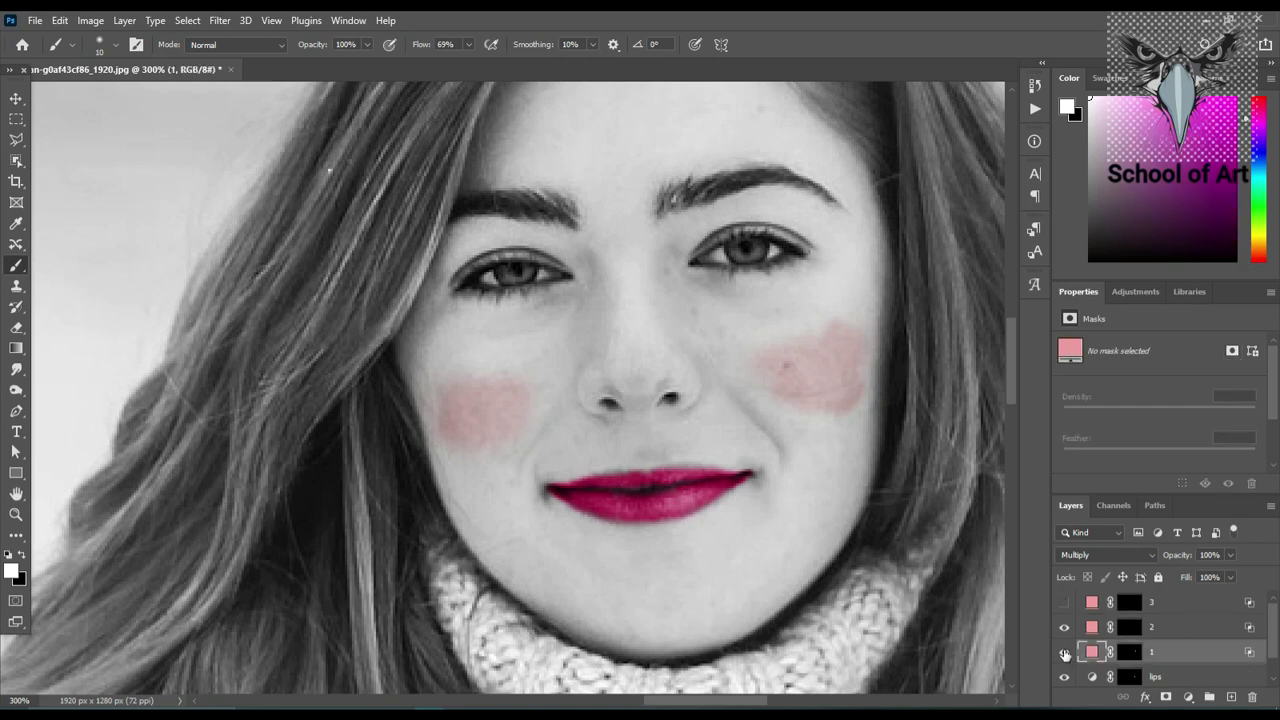
click(1064, 652)
click(1064, 652)
- Change layer 1's fill colour to the lighter soft pink e5acac
double_click(1092, 652)
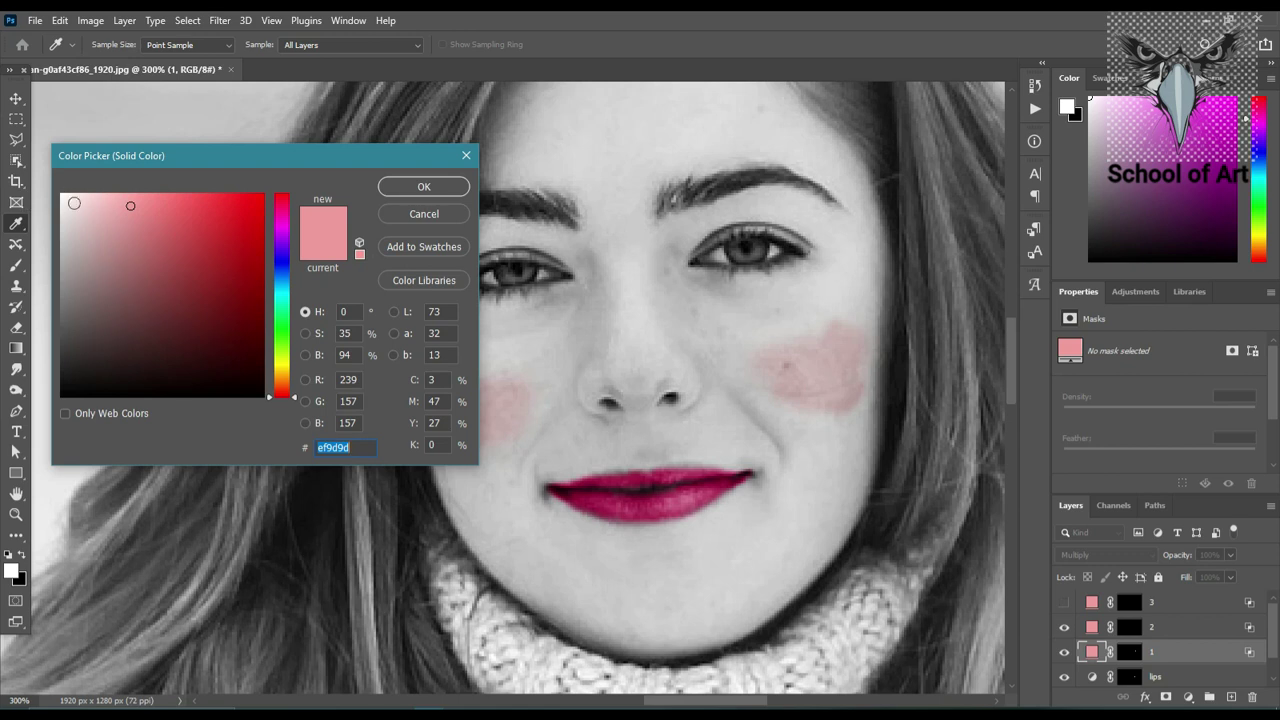
click(126, 241)
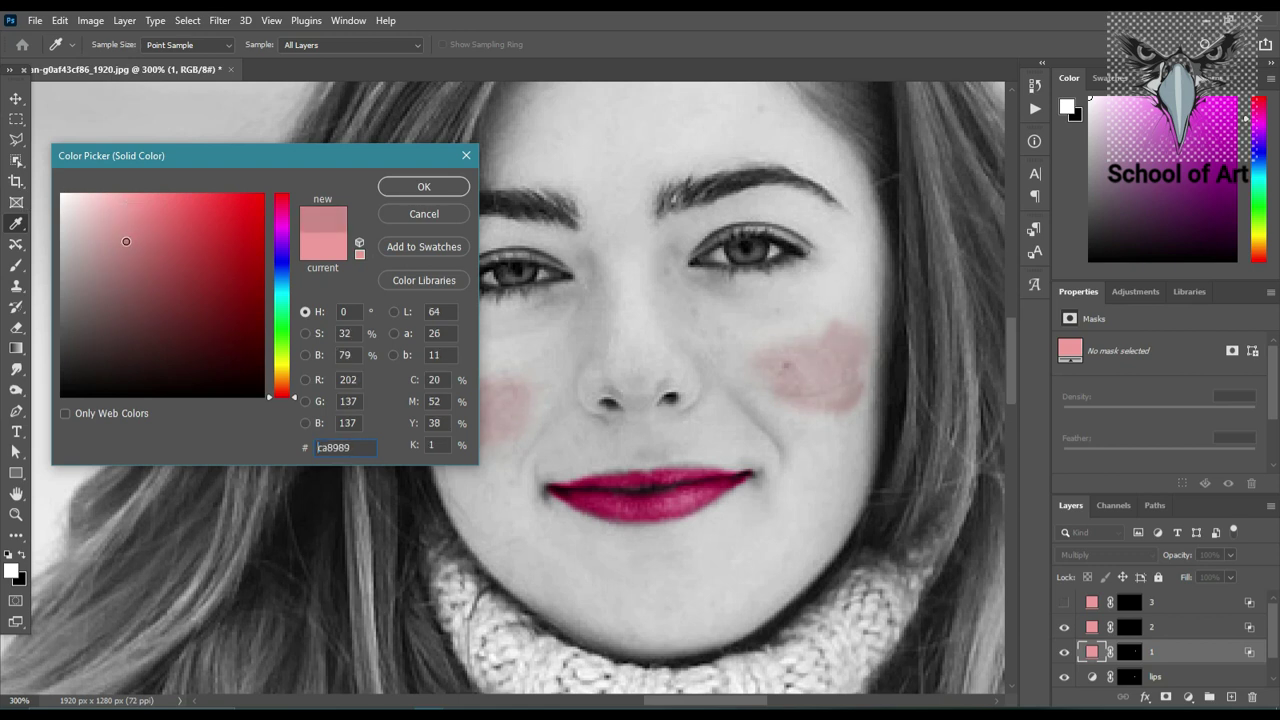
drag(126, 241, 107, 232)
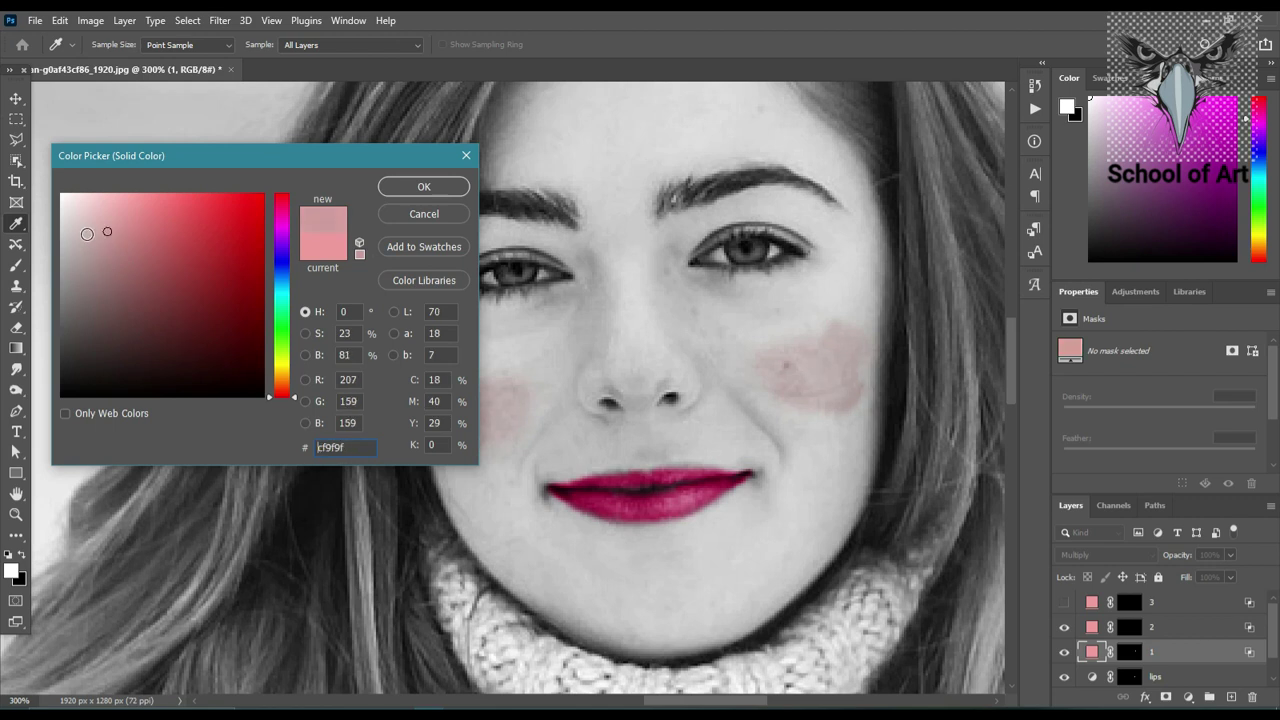
drag(90, 233, 101, 233)
drag(252, 166, 239, 77)
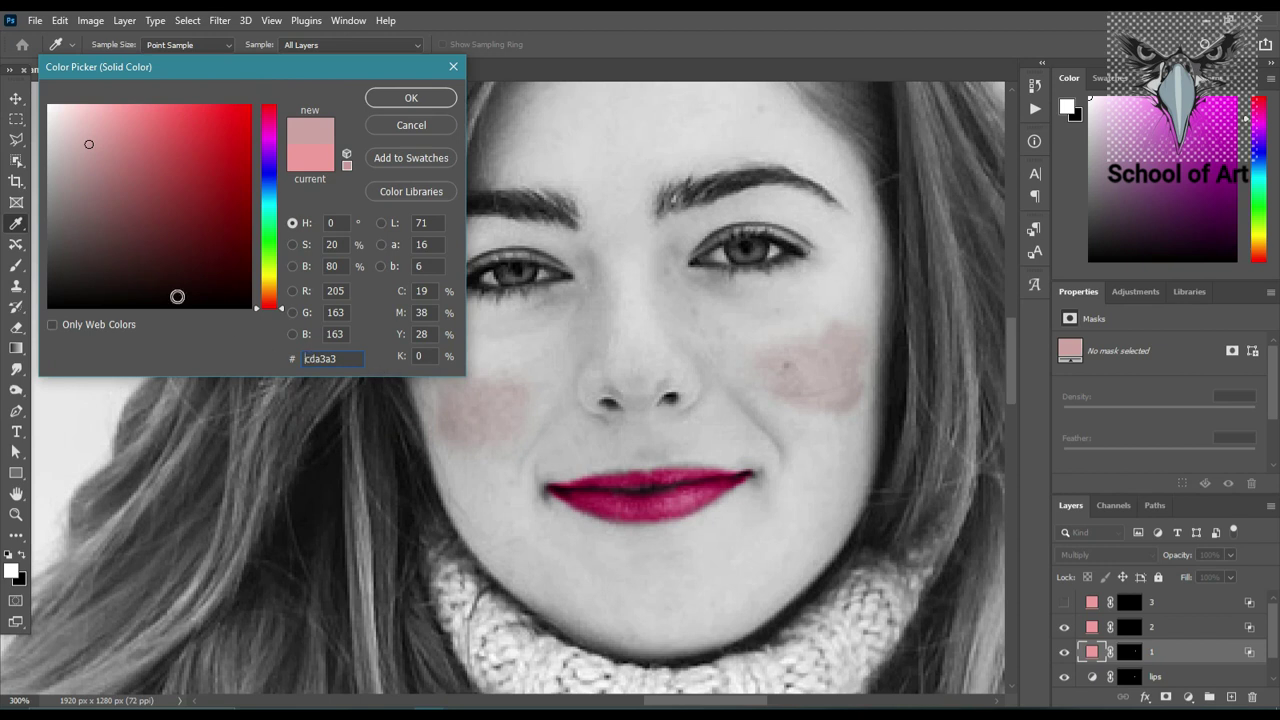
click(102, 167)
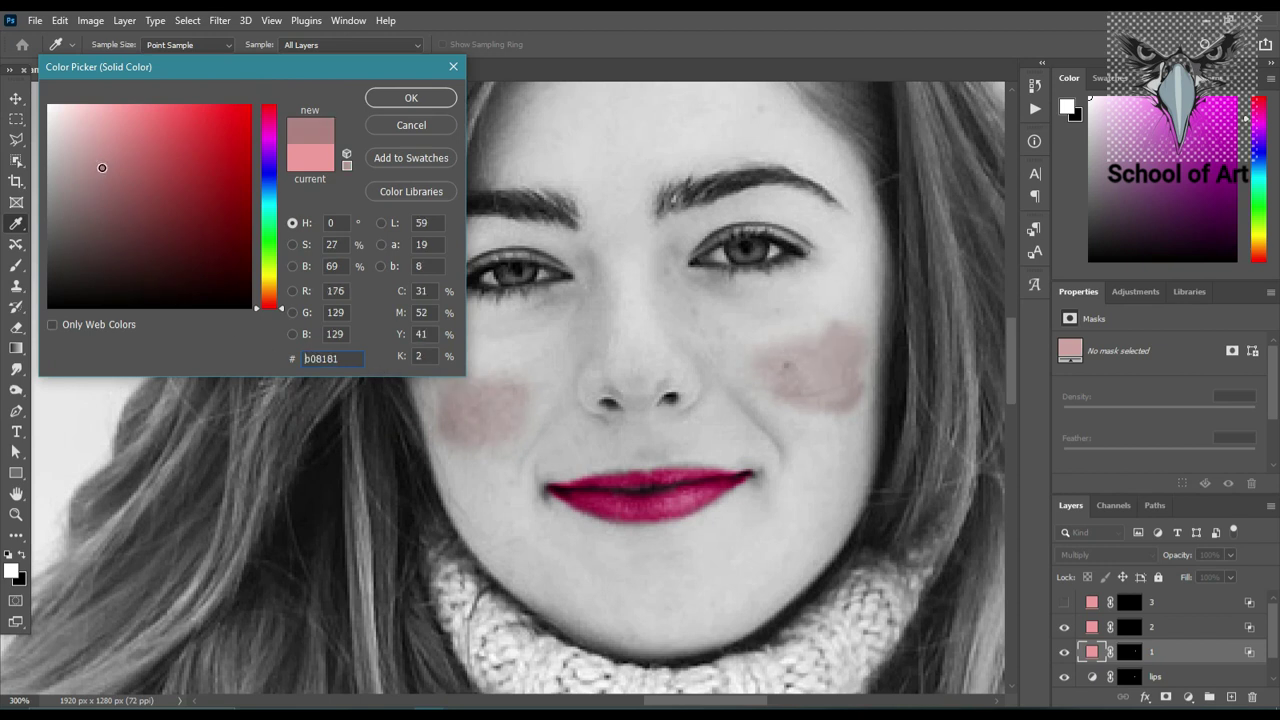
click(96, 162)
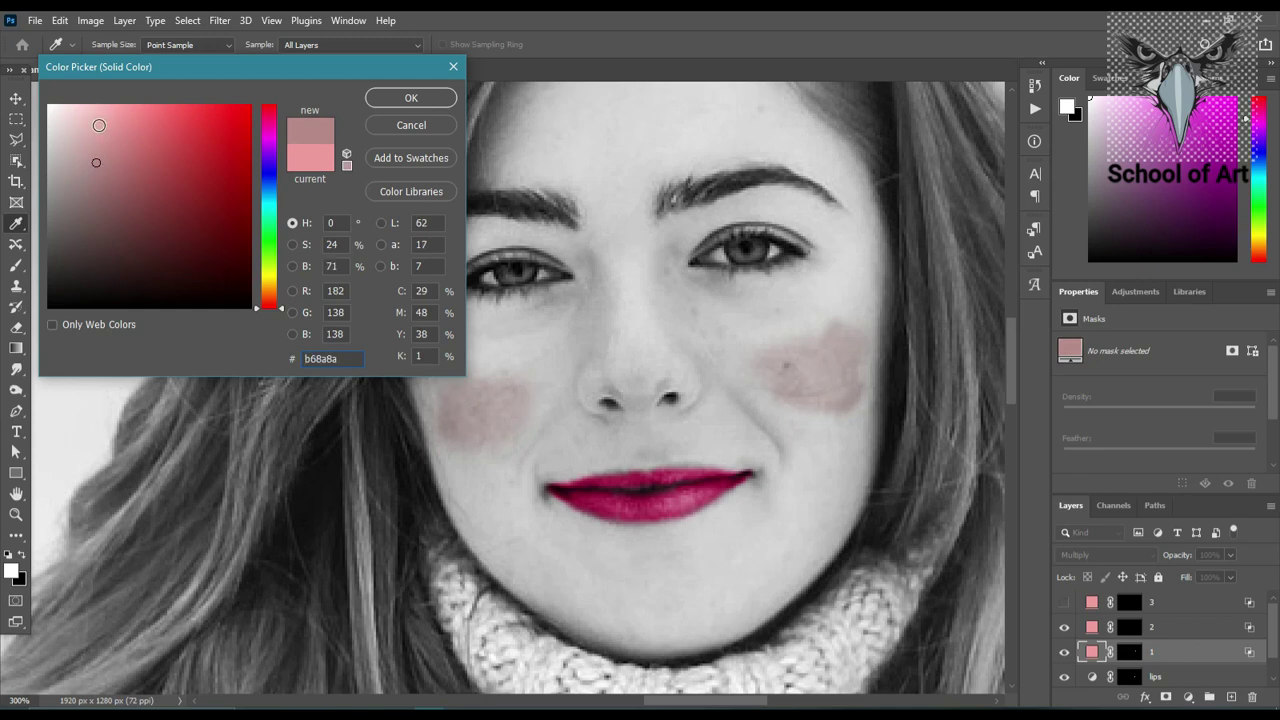
click(99, 125)
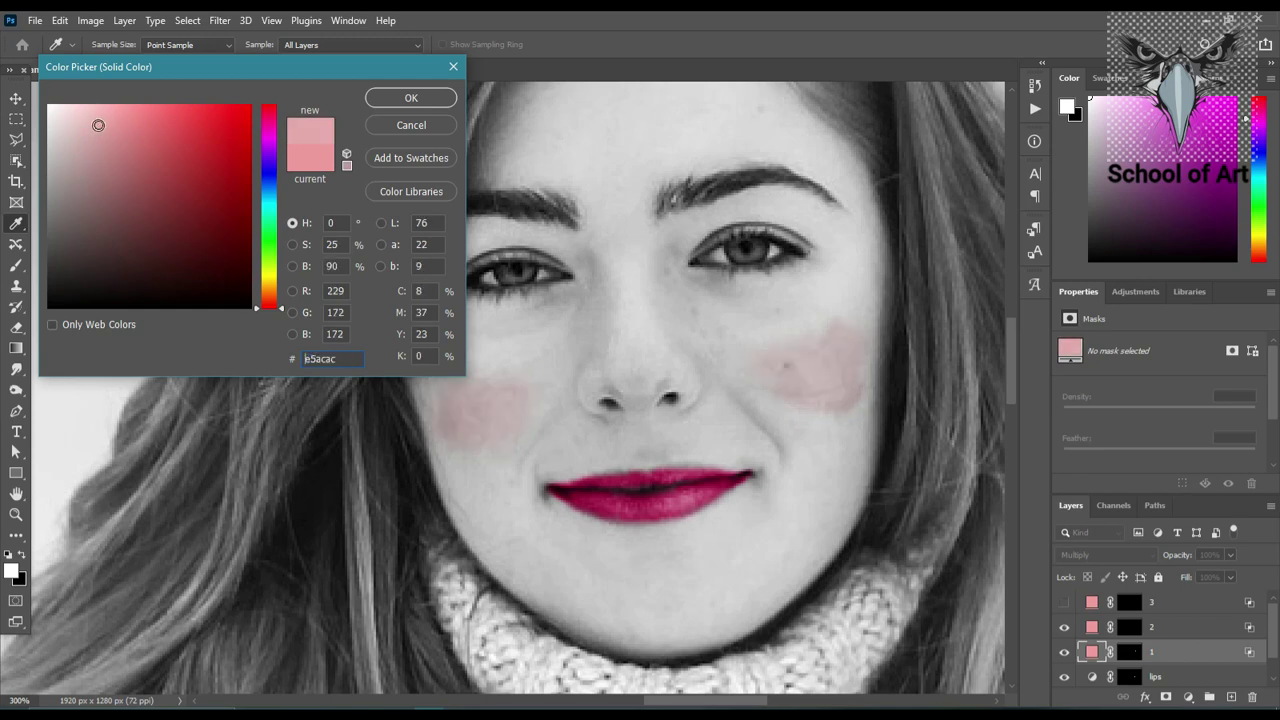
click(385, 97)
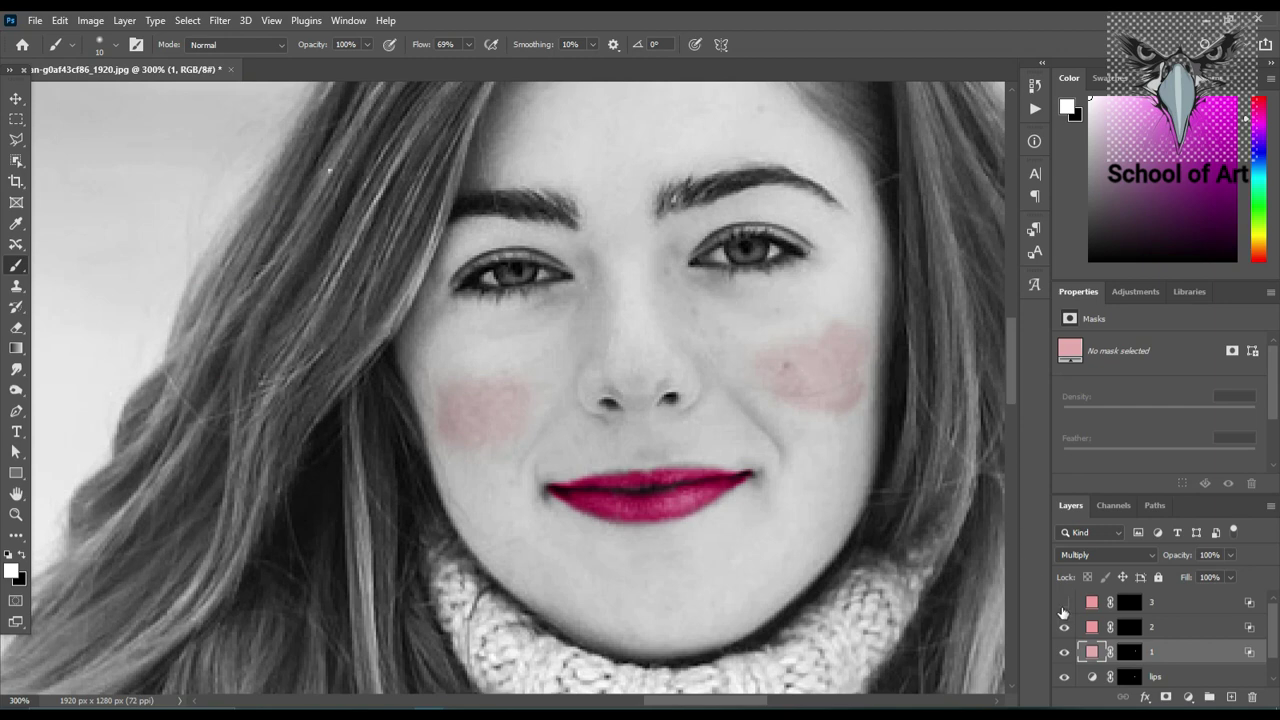
- Change layer 2's fill colour from pink to light blue 5db4f7
click(1093, 628)
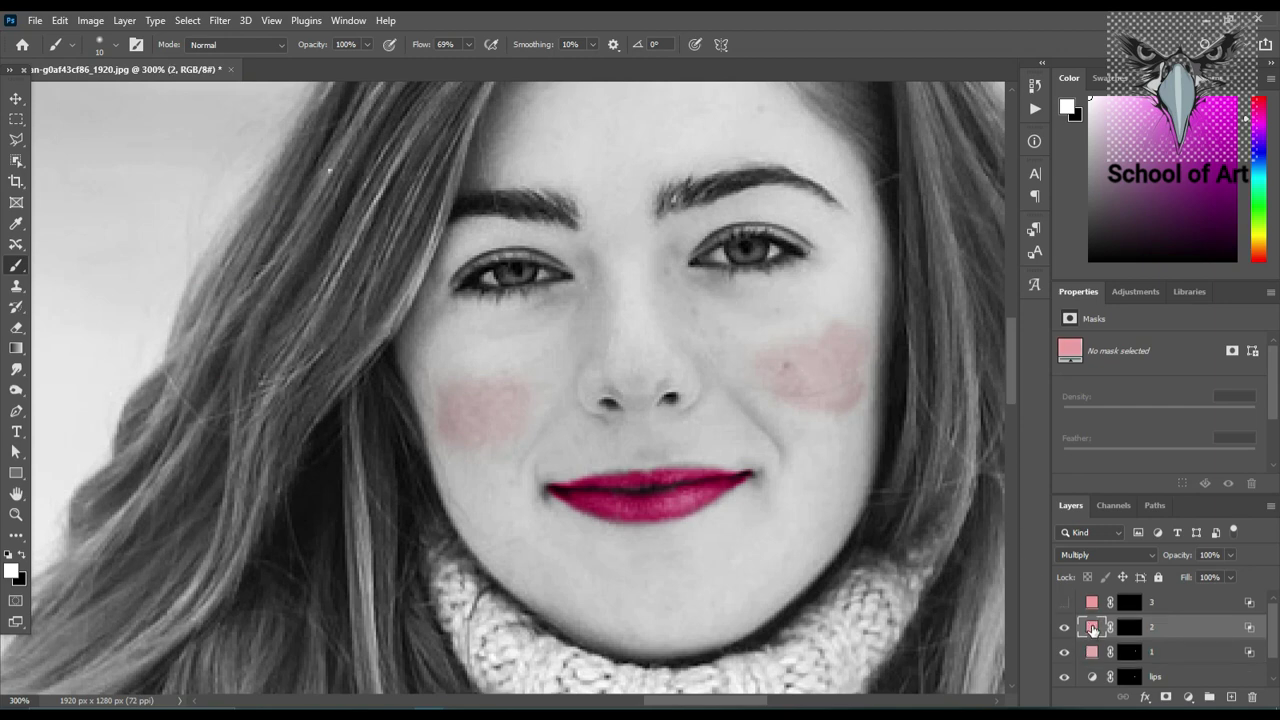
double_click(1092, 627)
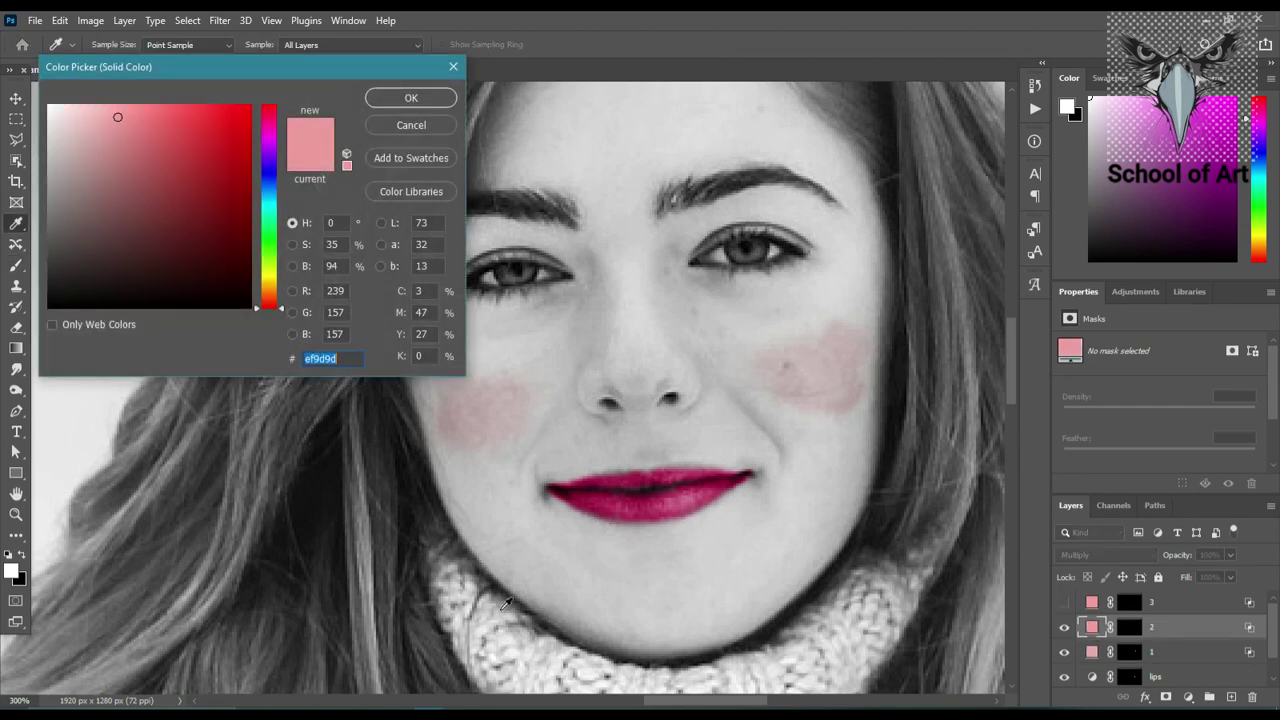
click(544, 642)
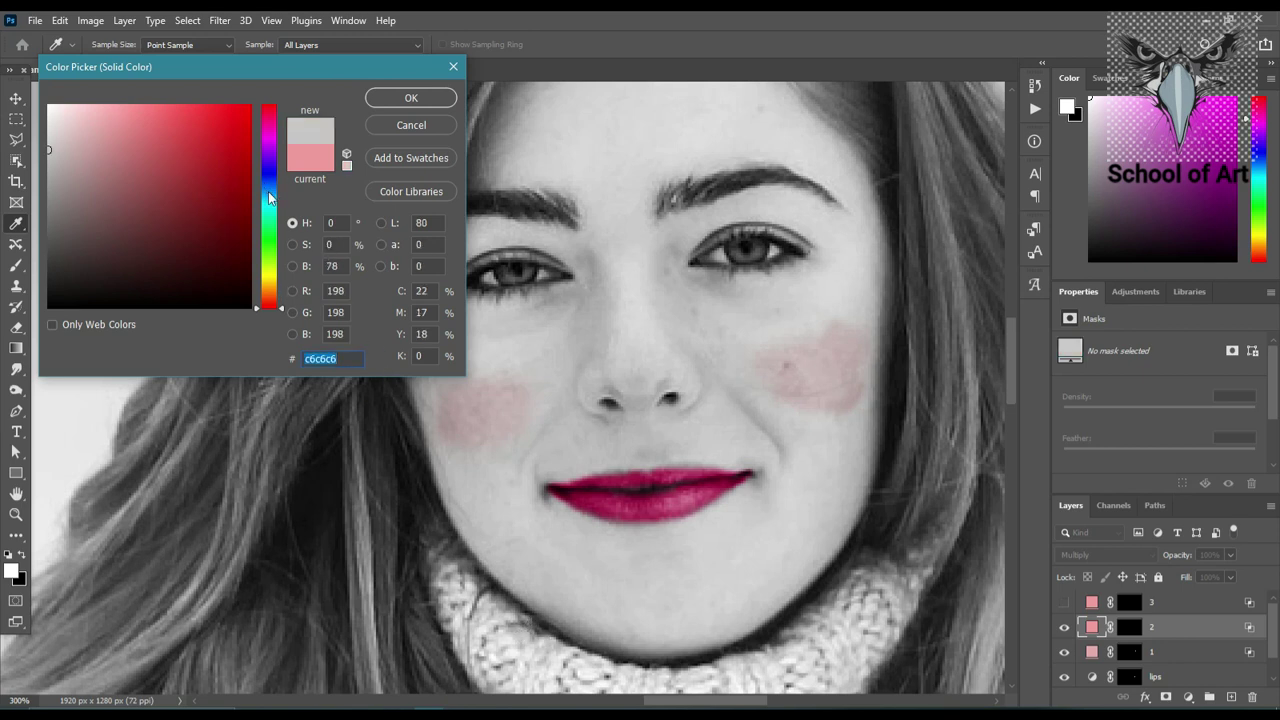
click(268, 191)
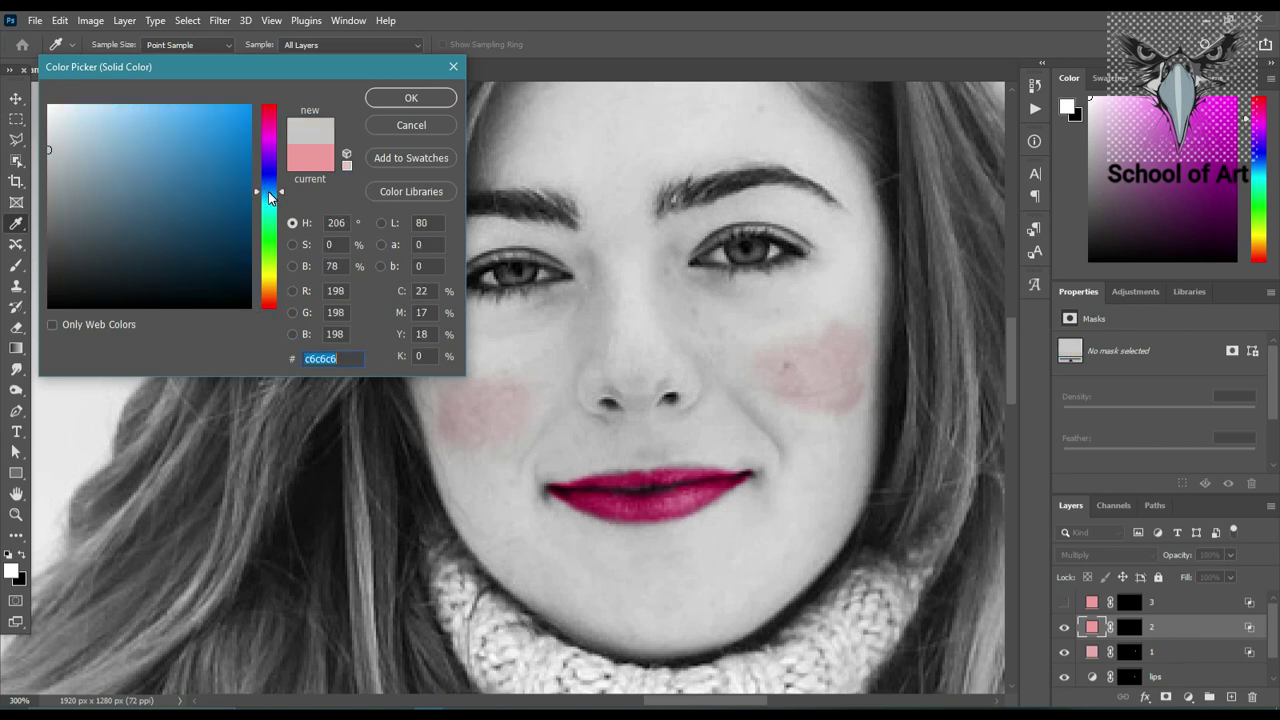
click(175, 111)
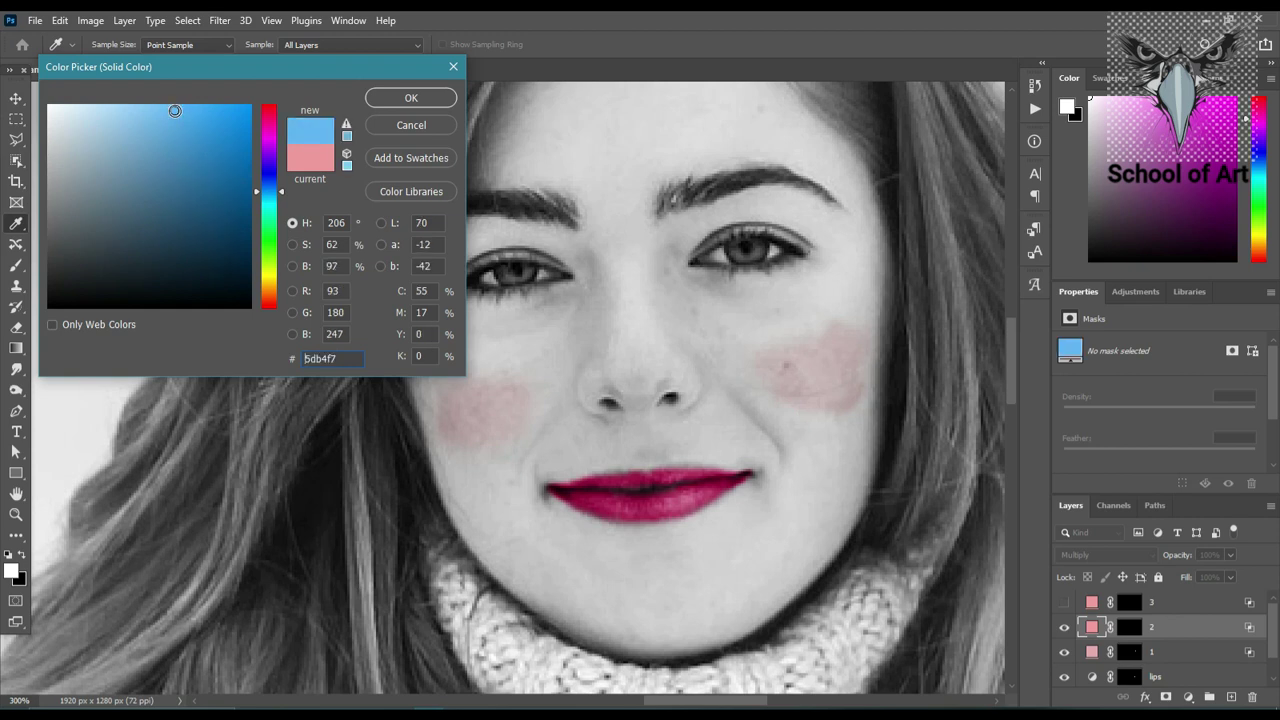
click(416, 97)
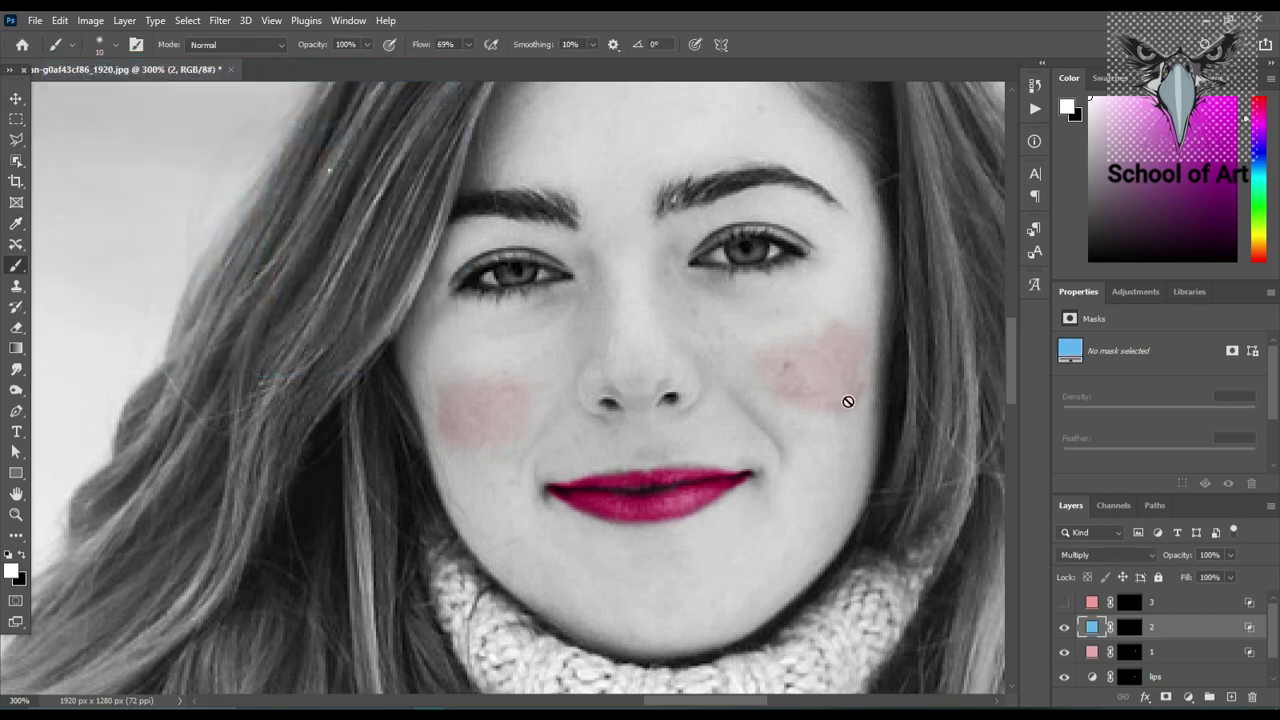
- Target layer 2's mask and confirm white is the foreground colour
click(1129, 627)
text(5)
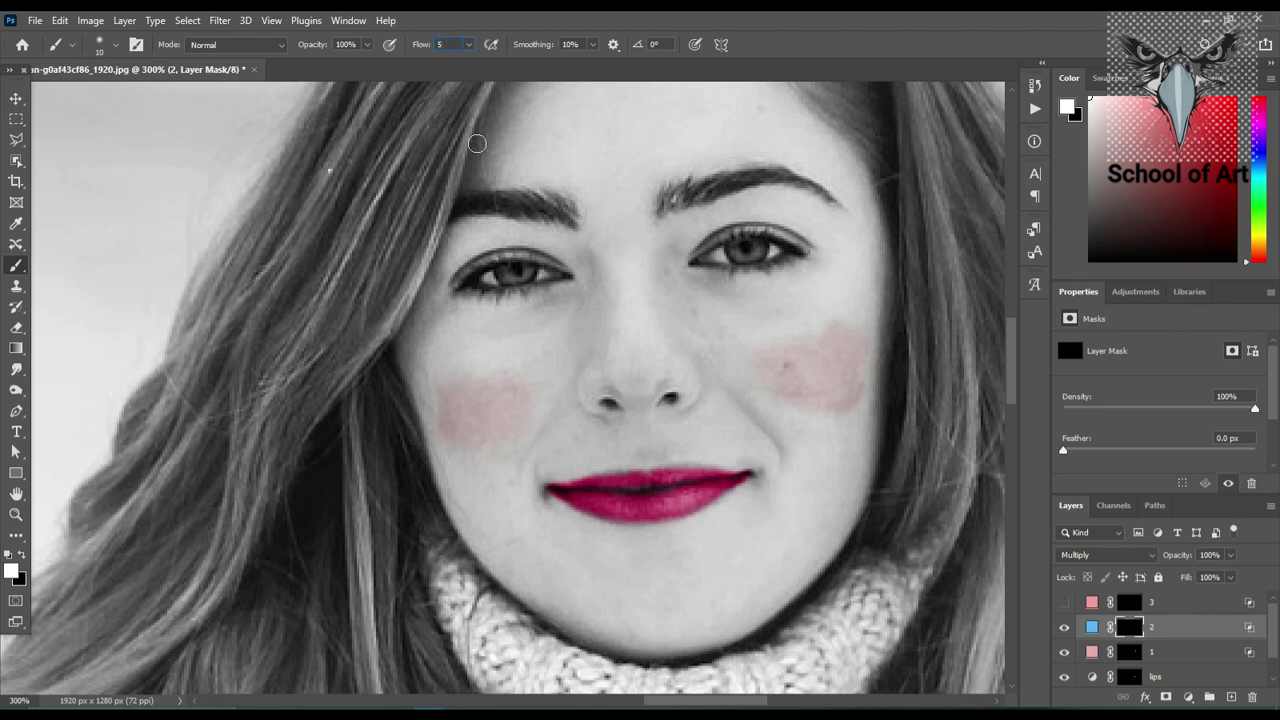
click(12, 570)
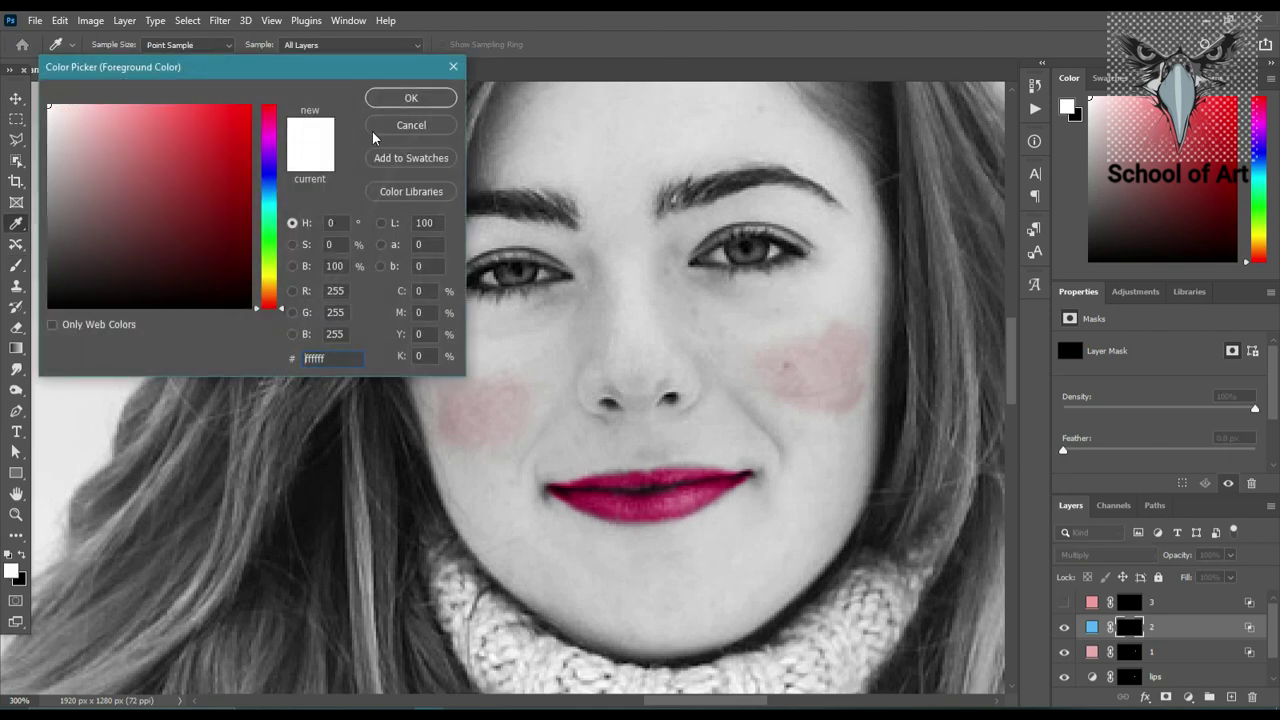
click(403, 96)
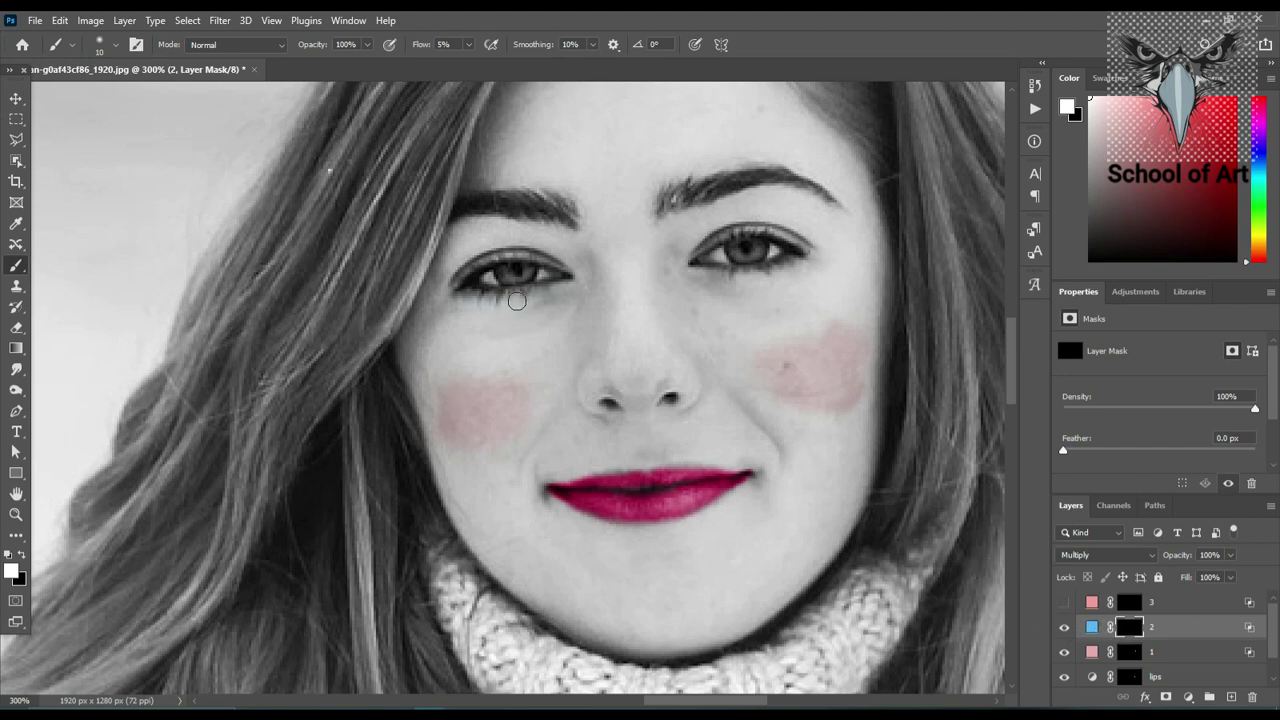
- Paint a soft light-blue tint under both eyes' lower lash lines, then shrink the brush
mouse_move(517, 301)
mouse_down()
mouse_move(543, 289)
mouse_move(471, 305)
mouse_up()
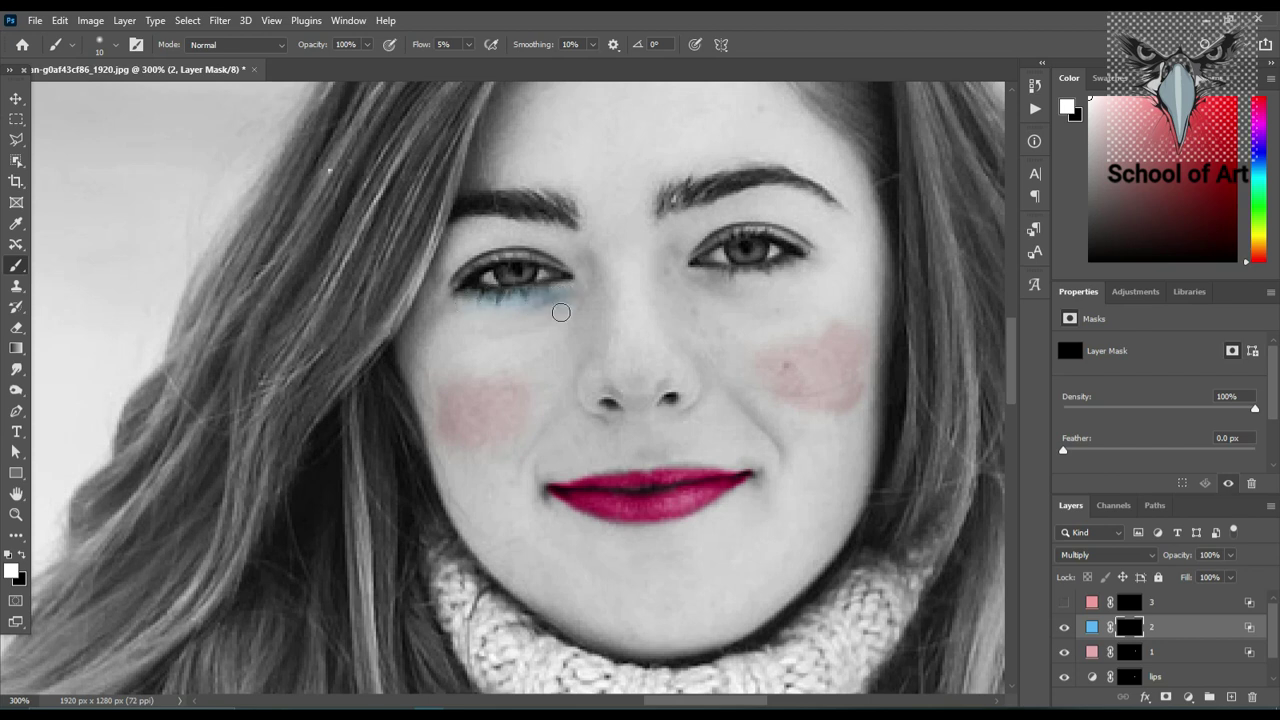
drag(560, 306, 569, 291)
drag(560, 294, 493, 310)
drag(554, 294, 542, 303)
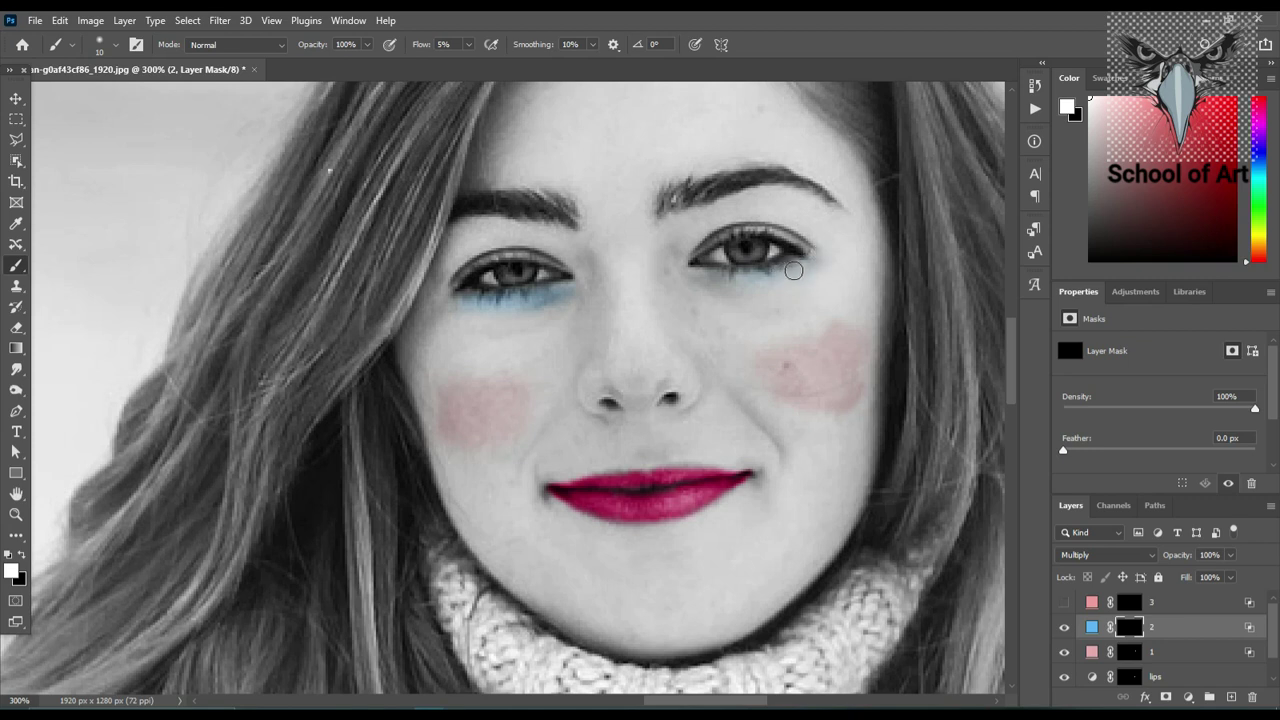
mouse_move(796, 274)
mouse_down()
mouse_move(701, 279)
mouse_move(746, 286)
mouse_move(729, 277)
mouse_move(807, 267)
mouse_move(680, 289)
mouse_move(699, 268)
mouse_move(760, 281)
mouse_up()
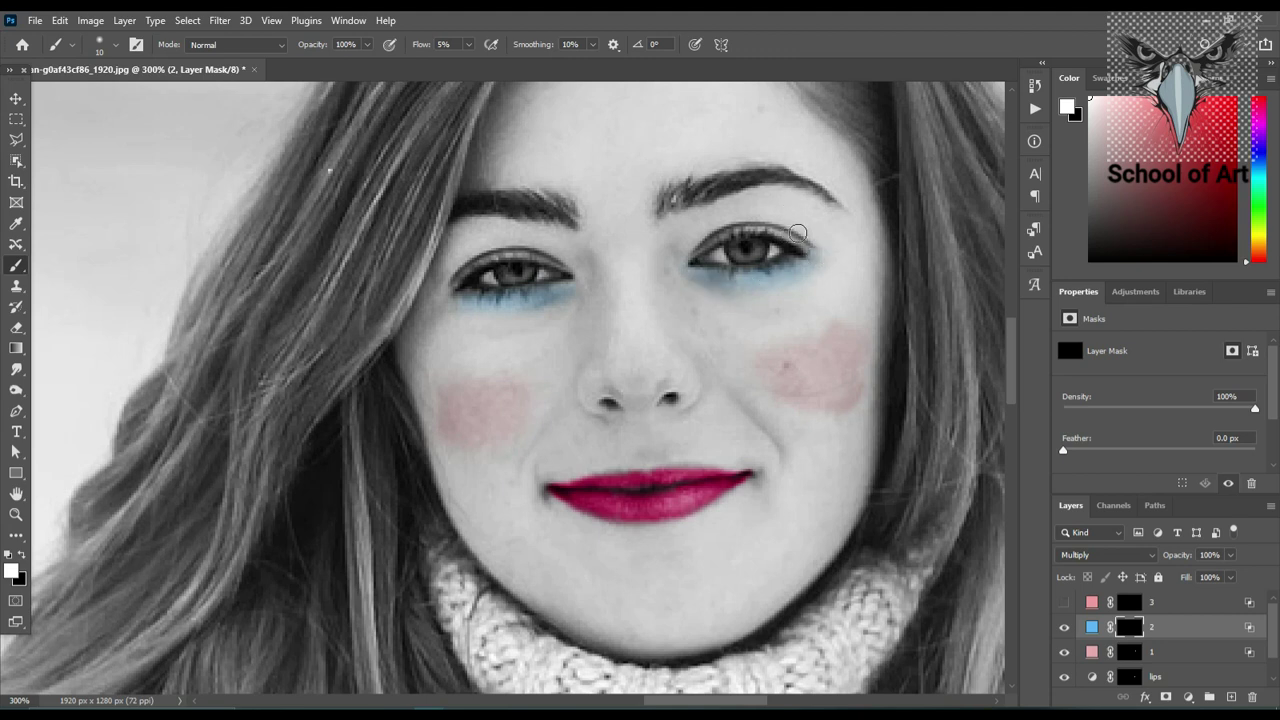
key(bracketleft)
key(bracketleft)
- Zoom to 400% and brush light-blue eyeshadow over both upper eyelids on layer 2's mask
scroll(820, 262, up, 1)
drag(791, 251, 746, 384)
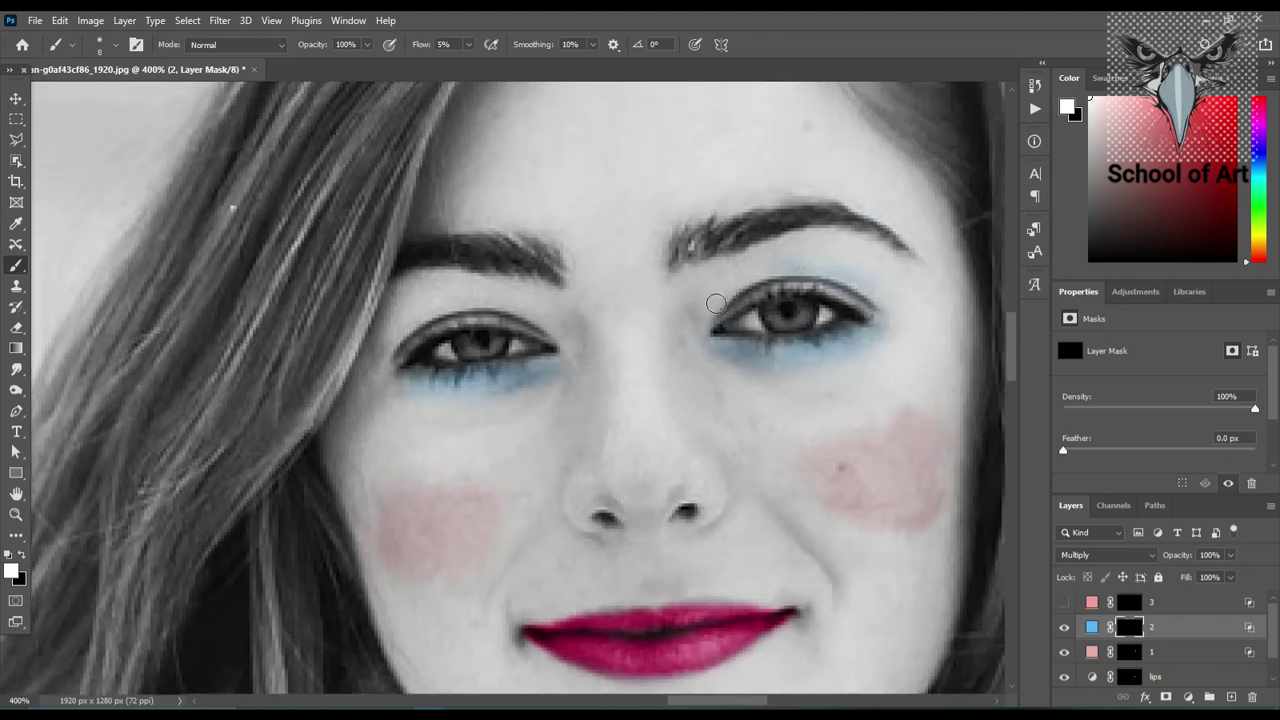
mouse_move(715, 303)
mouse_down()
mouse_move(784, 265)
mouse_move(749, 273)
mouse_move(708, 312)
mouse_move(723, 277)
mouse_move(710, 314)
mouse_move(723, 286)
mouse_move(786, 271)
mouse_move(866, 290)
mouse_up()
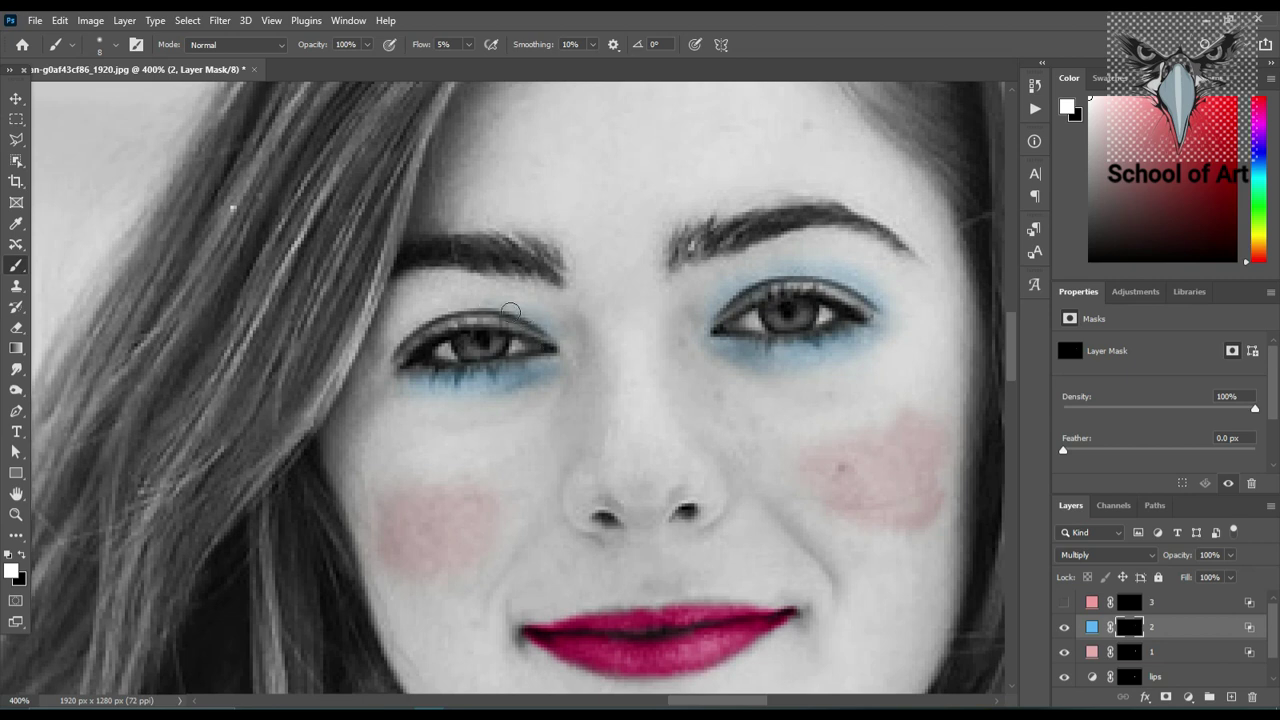
drag(520, 310, 463, 313)
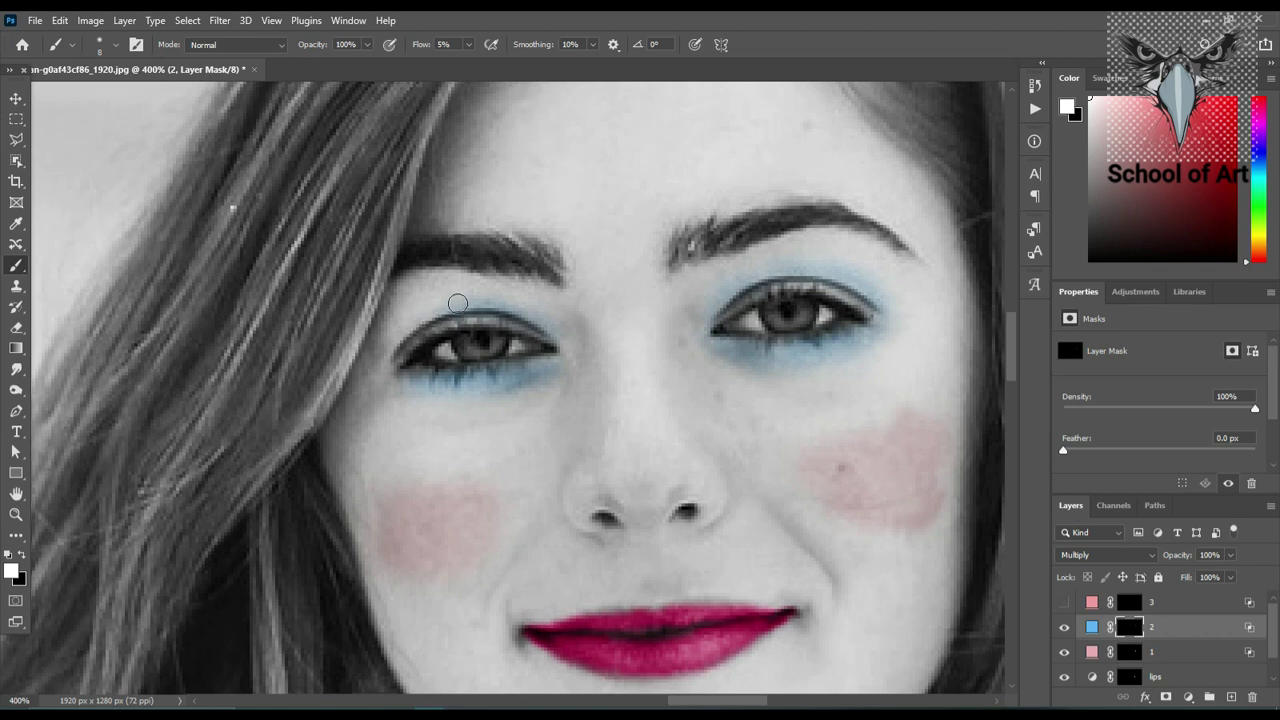
mouse_move(457, 303)
mouse_down()
mouse_move(385, 343)
mouse_move(434, 307)
mouse_move(384, 368)
mouse_move(392, 328)
mouse_move(437, 298)
mouse_move(532, 317)
mouse_move(531, 298)
mouse_move(480, 283)
mouse_move(535, 313)
mouse_move(491, 277)
mouse_move(466, 297)
mouse_move(446, 297)
mouse_move(489, 289)
mouse_move(417, 291)
mouse_move(402, 296)
mouse_move(400, 318)
mouse_move(412, 312)
mouse_move(389, 341)
mouse_move(429, 294)
mouse_move(408, 314)
mouse_move(416, 302)
mouse_move(471, 281)
mouse_up()
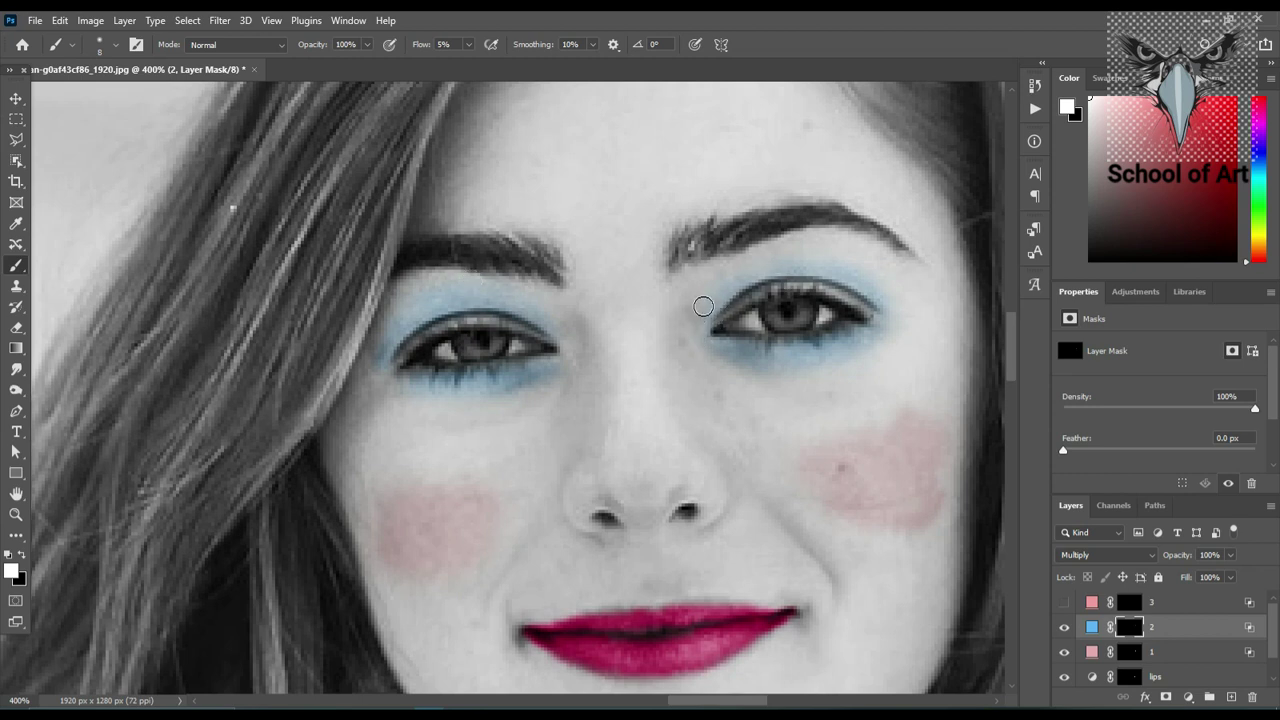
mouse_move(703, 306)
mouse_down()
mouse_move(714, 266)
mouse_move(788, 257)
mouse_move(768, 282)
mouse_move(782, 253)
mouse_move(748, 274)
mouse_move(841, 277)
mouse_move(823, 252)
mouse_move(871, 289)
mouse_move(843, 254)
mouse_move(889, 297)
mouse_move(806, 251)
mouse_move(857, 269)
mouse_move(749, 264)
mouse_move(854, 276)
mouse_move(854, 262)
mouse_move(866, 277)
mouse_move(737, 277)
mouse_move(857, 274)
mouse_up()
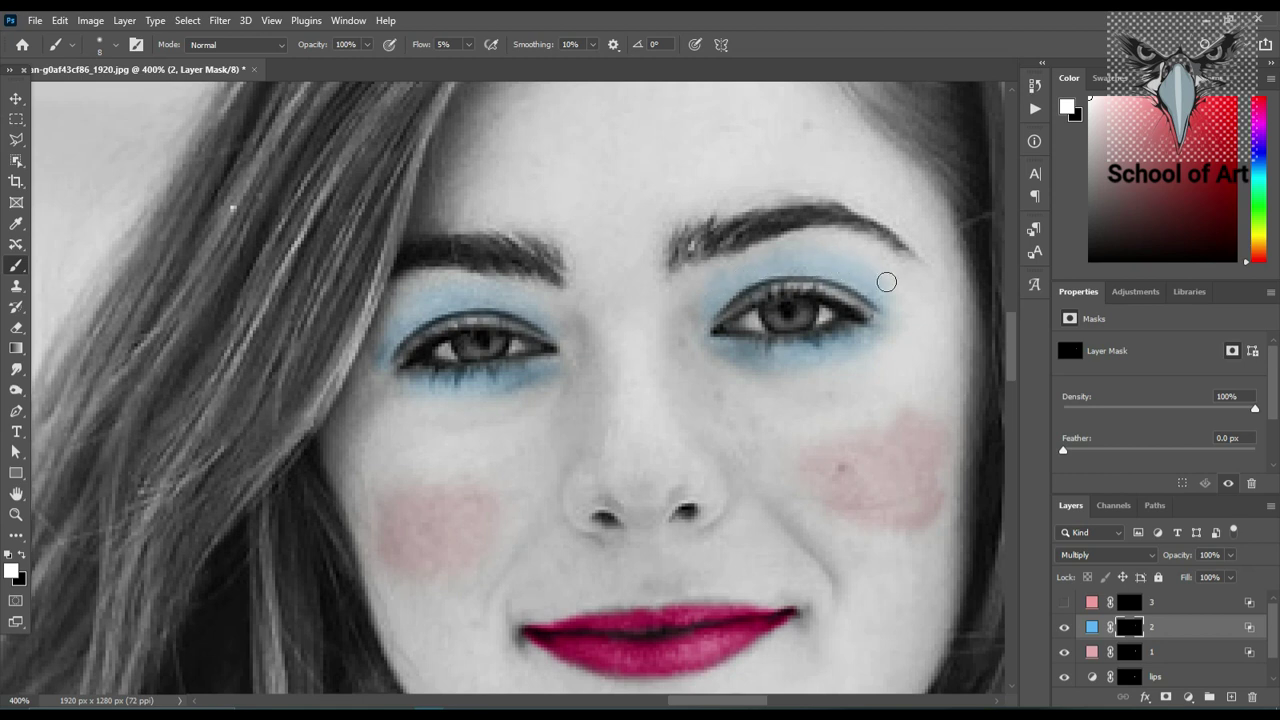
- Compare layer 2's eyeshadow on and off, then recolour its fill to dark purple 51283f
click(1064, 627)
click(1064, 627)
double_click(1092, 628)
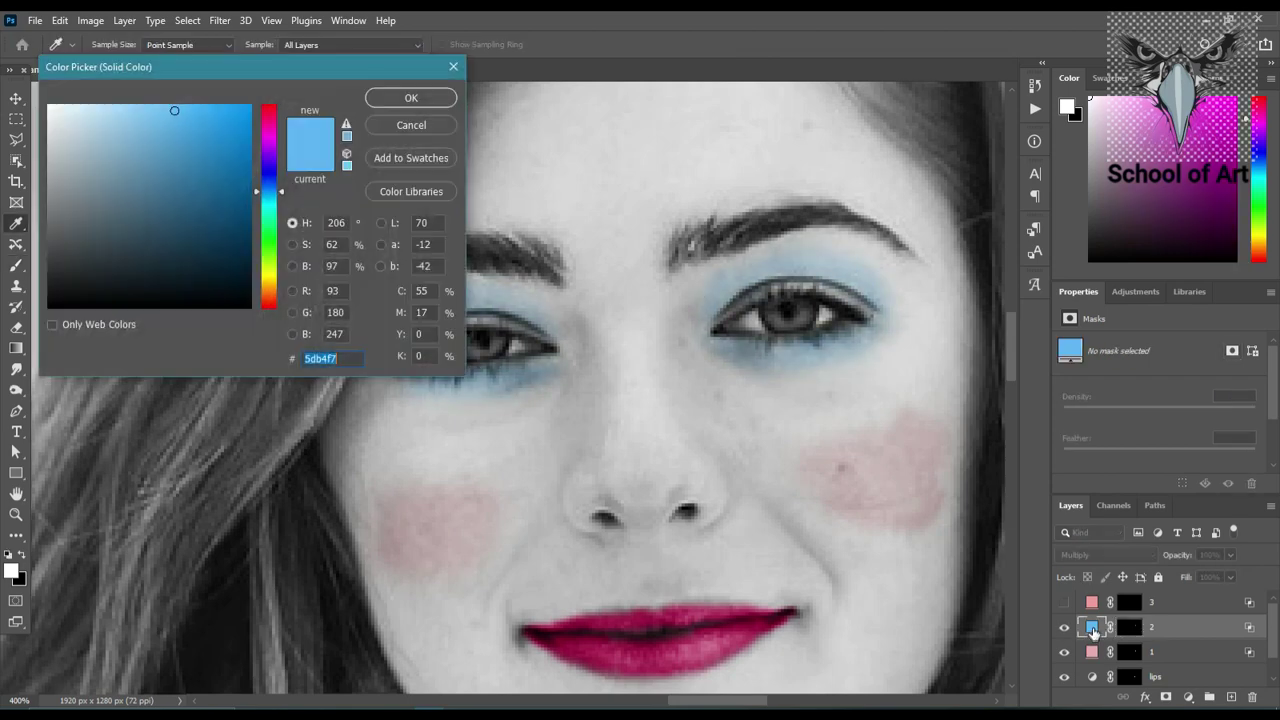
click(203, 222)
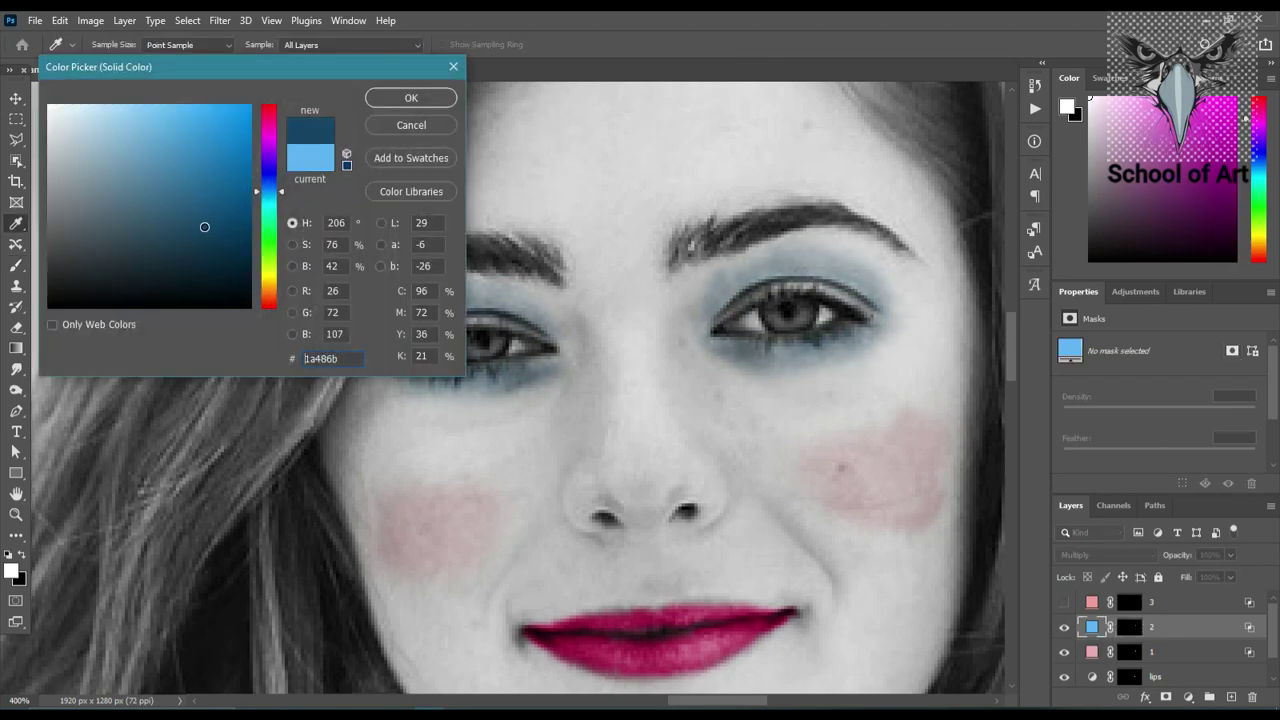
drag(219, 147, 221, 140)
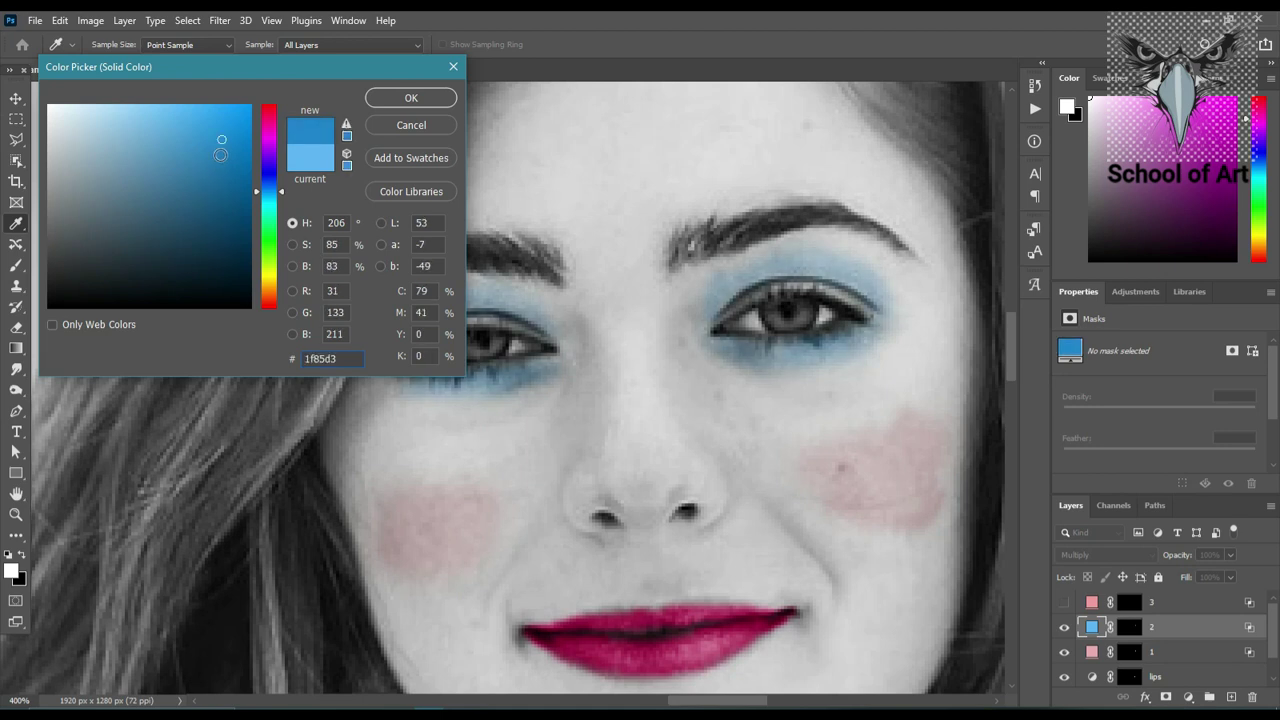
click(266, 122)
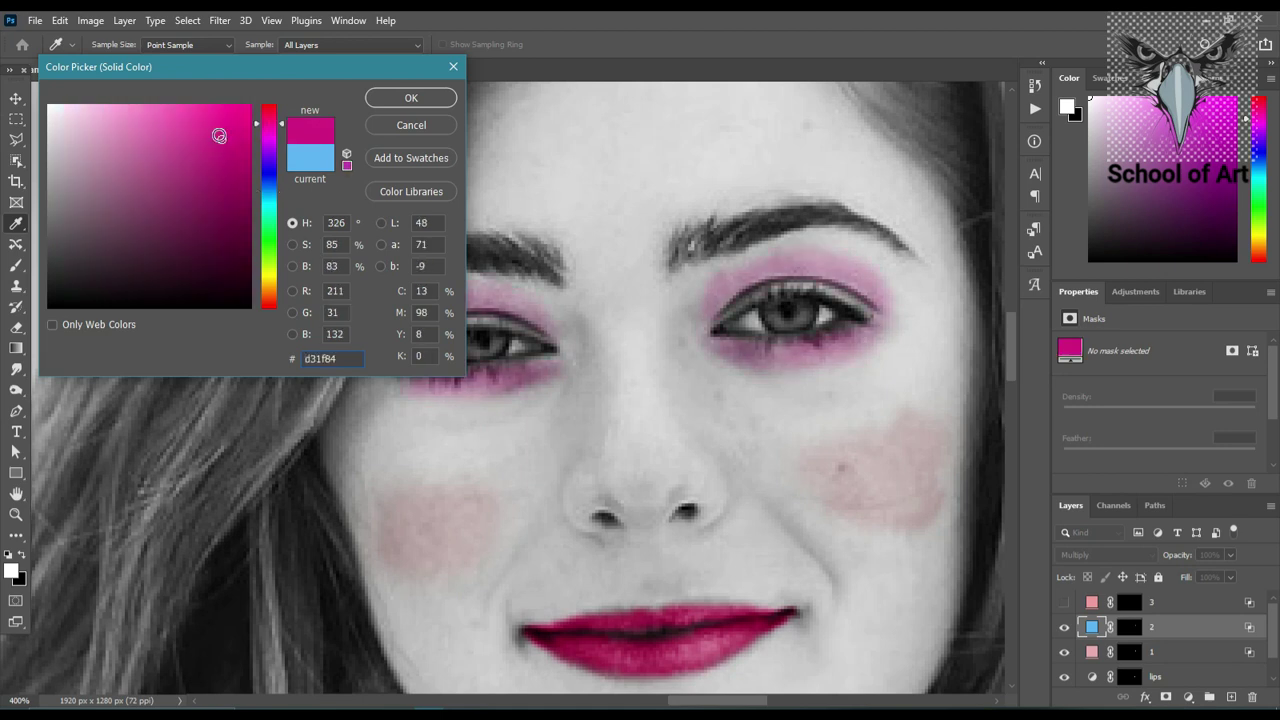
drag(221, 96, 221, 100)
mouse_move(206, 117)
mouse_down()
mouse_move(166, 165)
mouse_move(163, 234)
mouse_move(131, 237)
mouse_up()
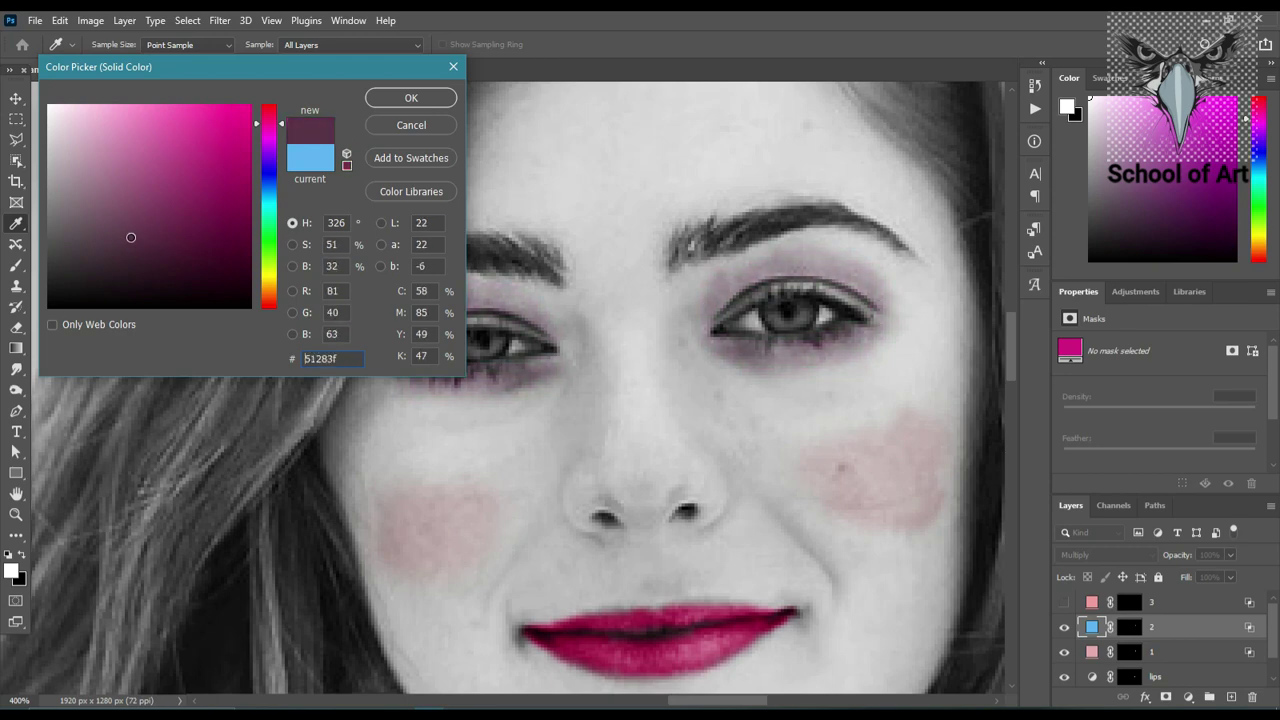
click(411, 97)
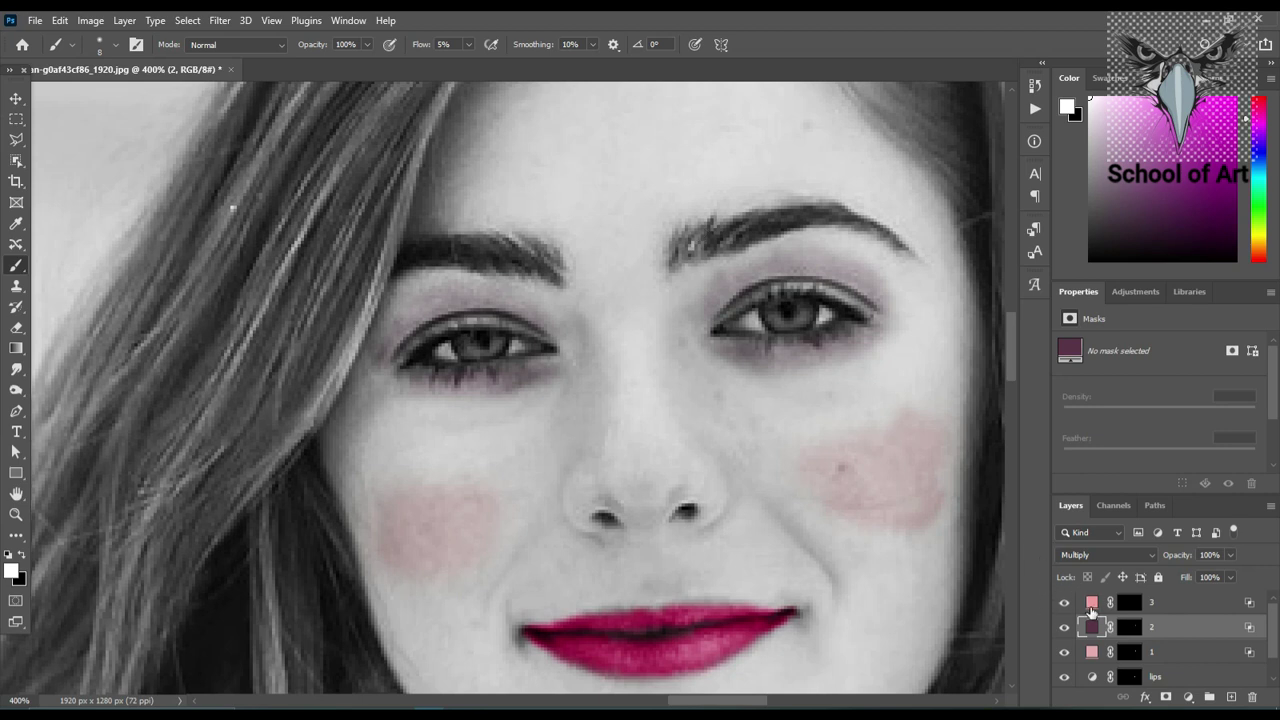
- Select layer 3 and change its fill colour to very dark red #250a0a
click(1091, 604)
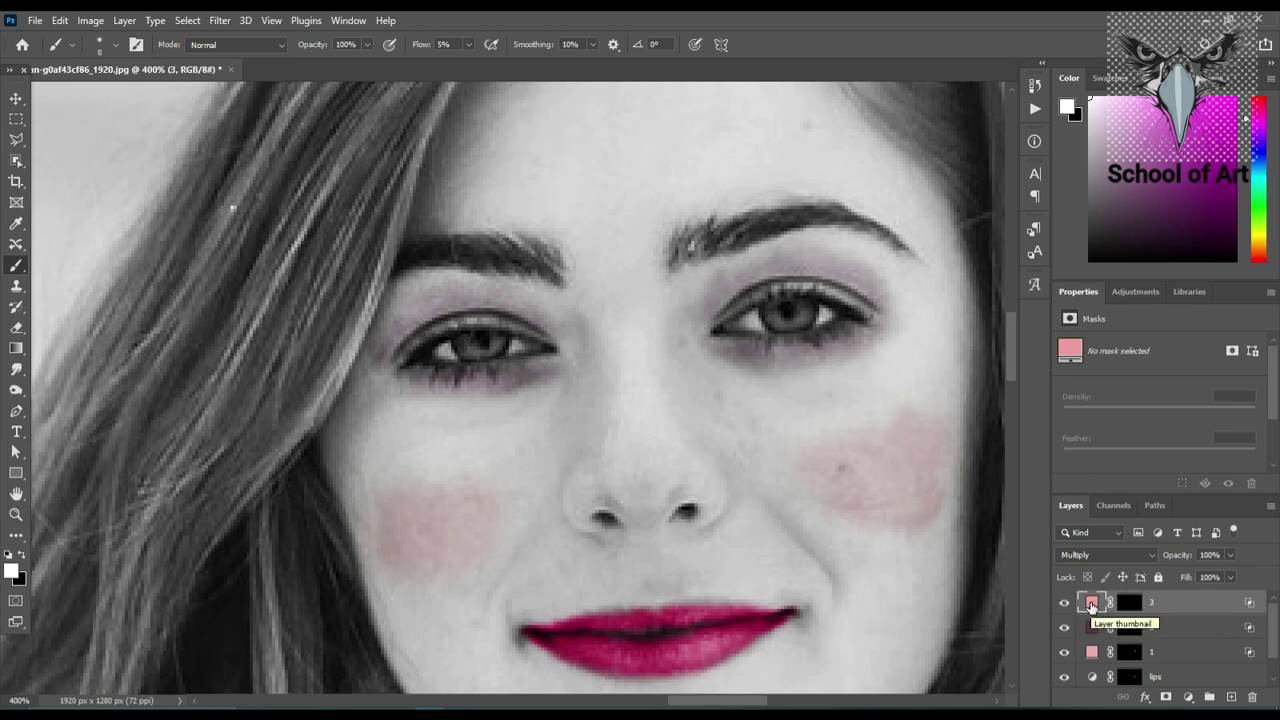
click(1130, 603)
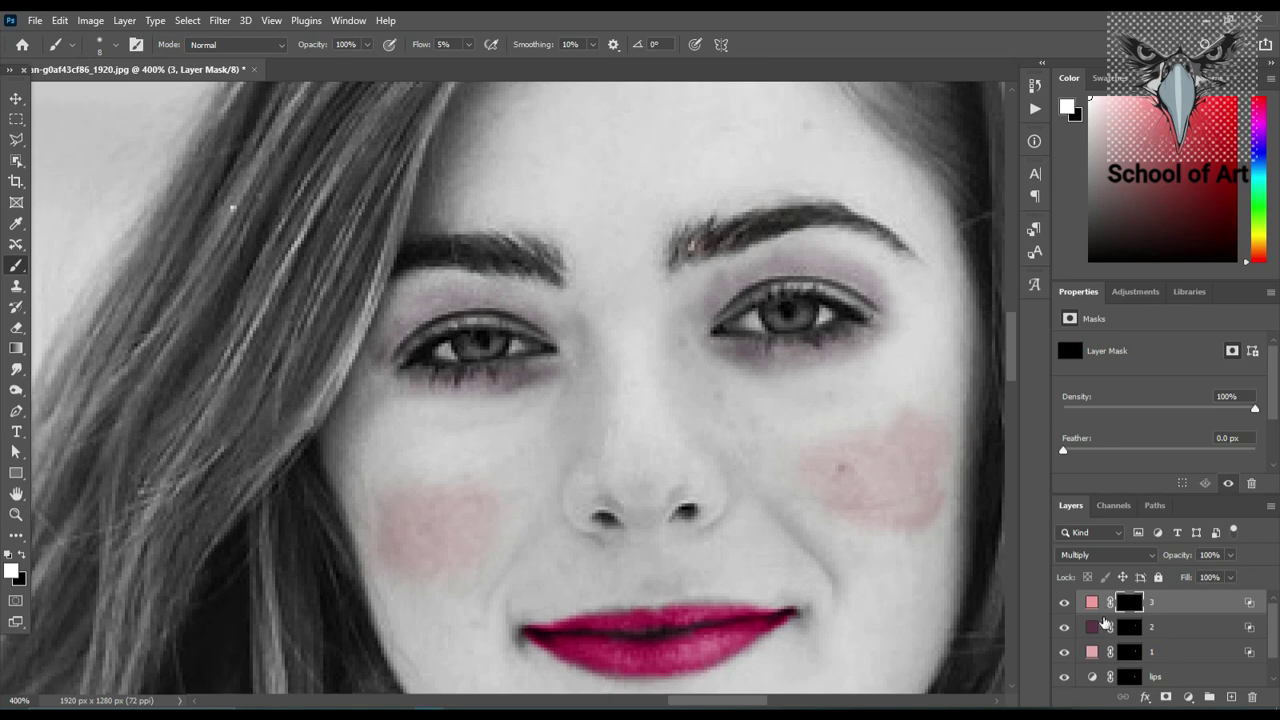
double_click(1092, 602)
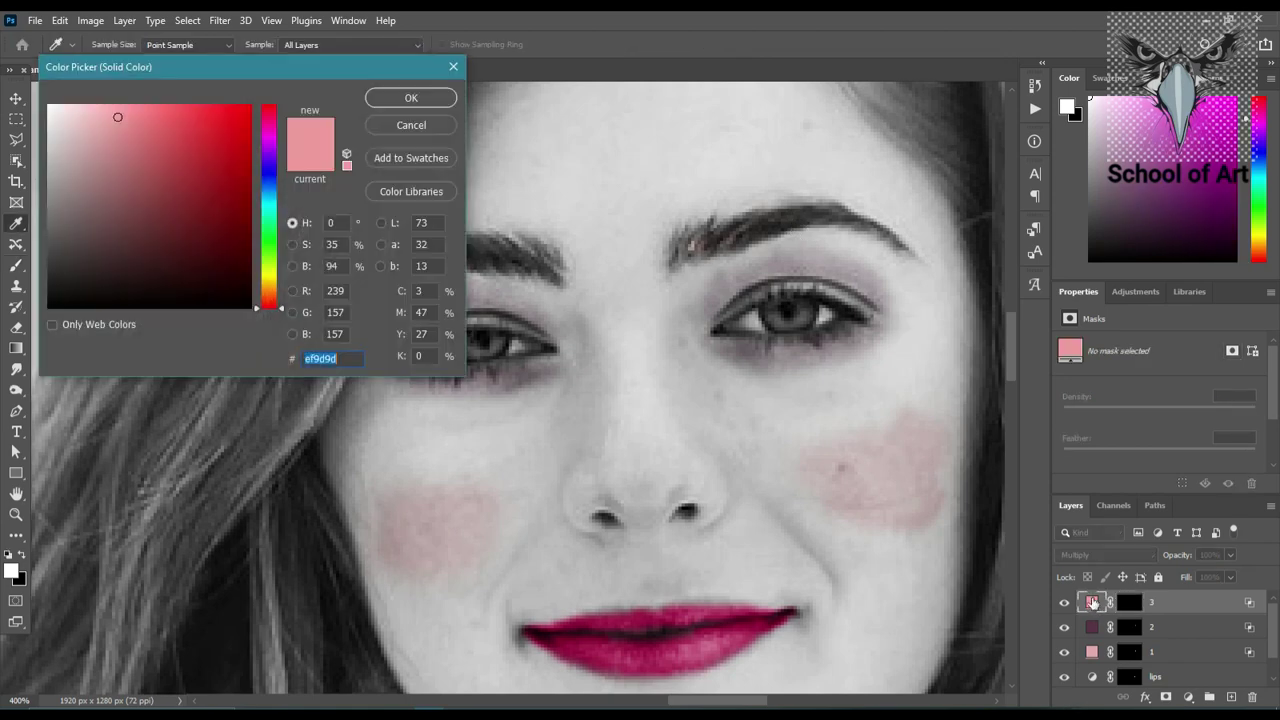
click(199, 279)
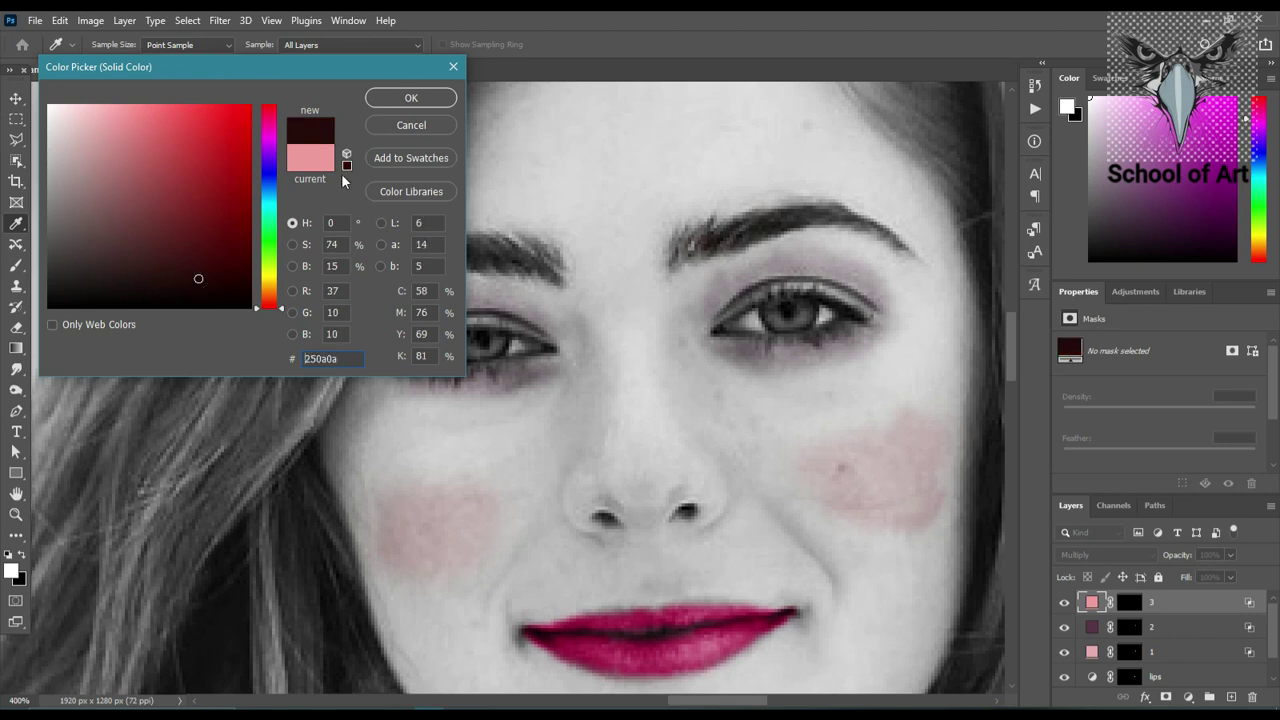
click(411, 90)
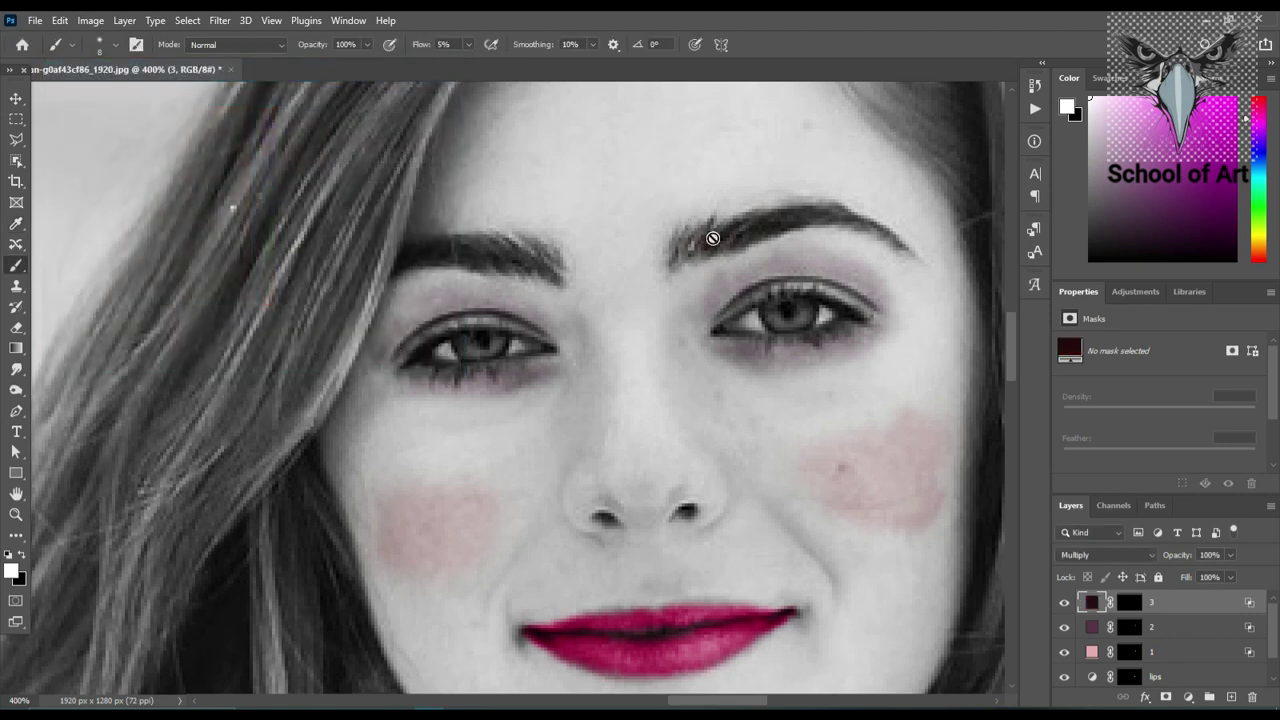
- Target layer 3's mask and use a smaller brush to paint the dark shade on both eyelids
click(1128, 602)
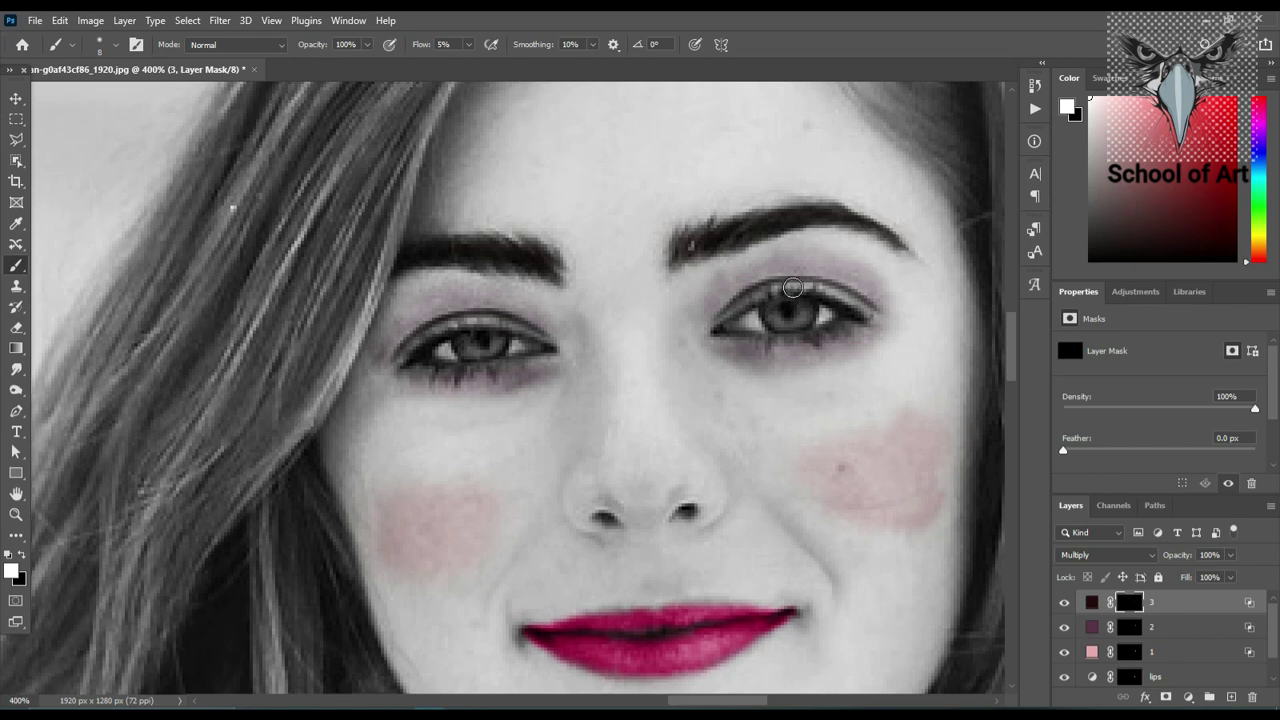
key(bracketleft)
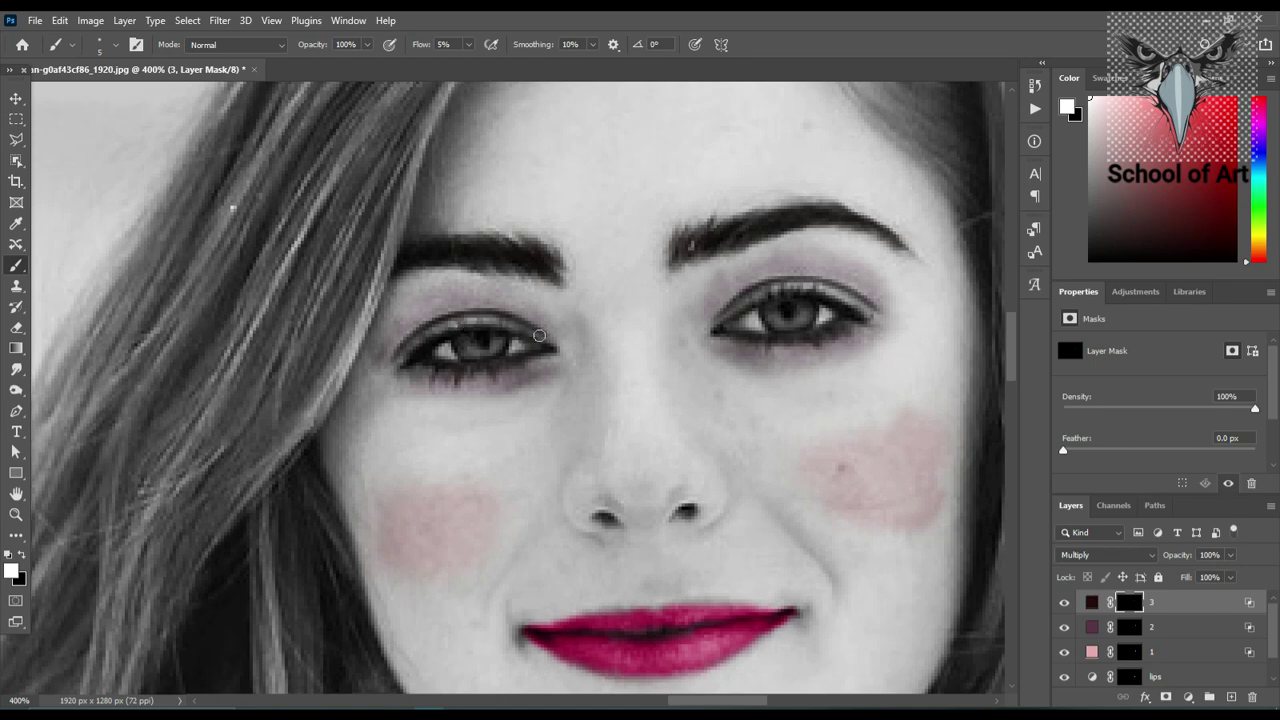
- Zoom out to 100%, compare layers 3, 2 and 1 on and off, then list new adjustment layers
scroll(551, 332, down, 1)
scroll(551, 332, down, 1)
scroll(551, 332, down, 1)
scroll(551, 334, down, 1)
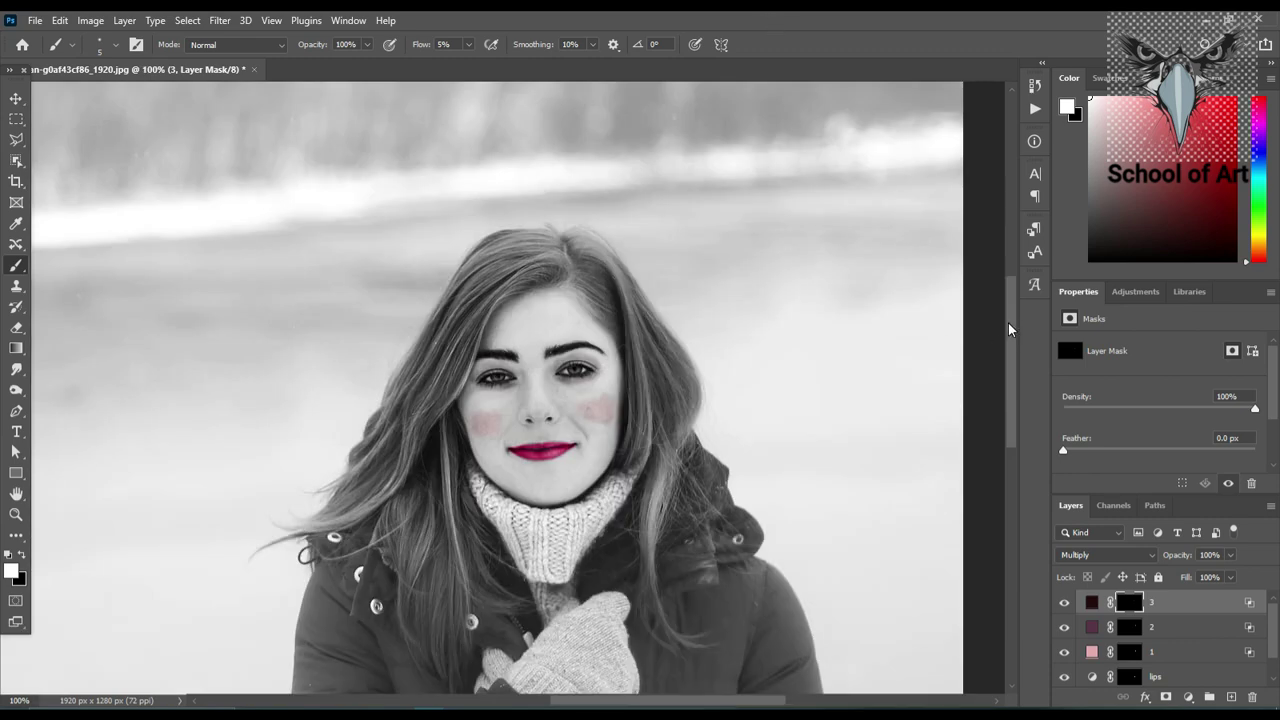
drag(1010, 322, 1010, 355)
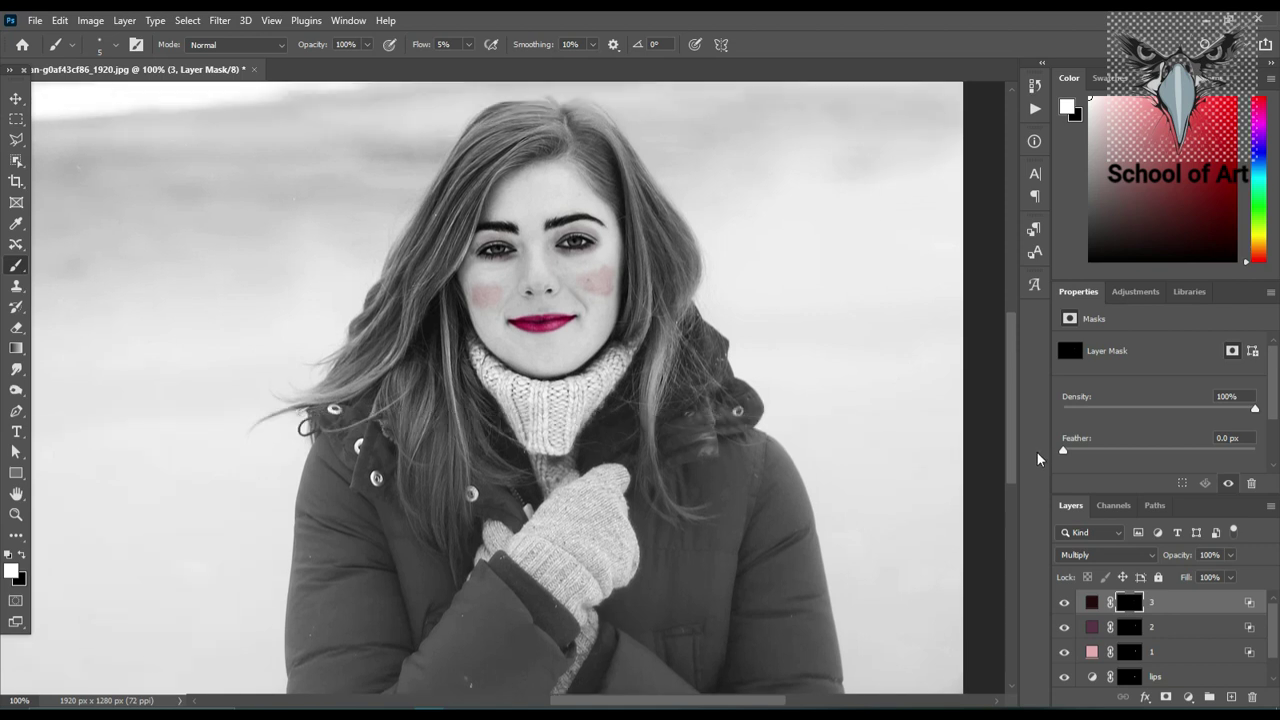
click(1064, 603)
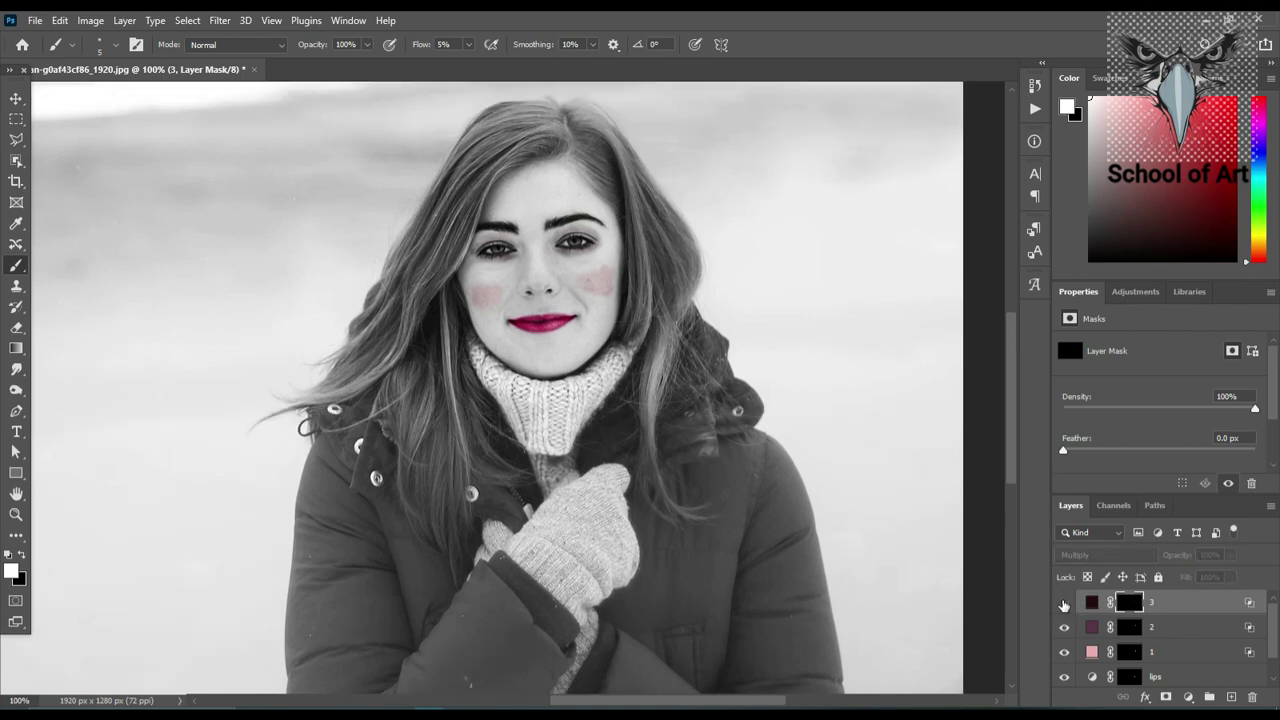
click(1064, 603)
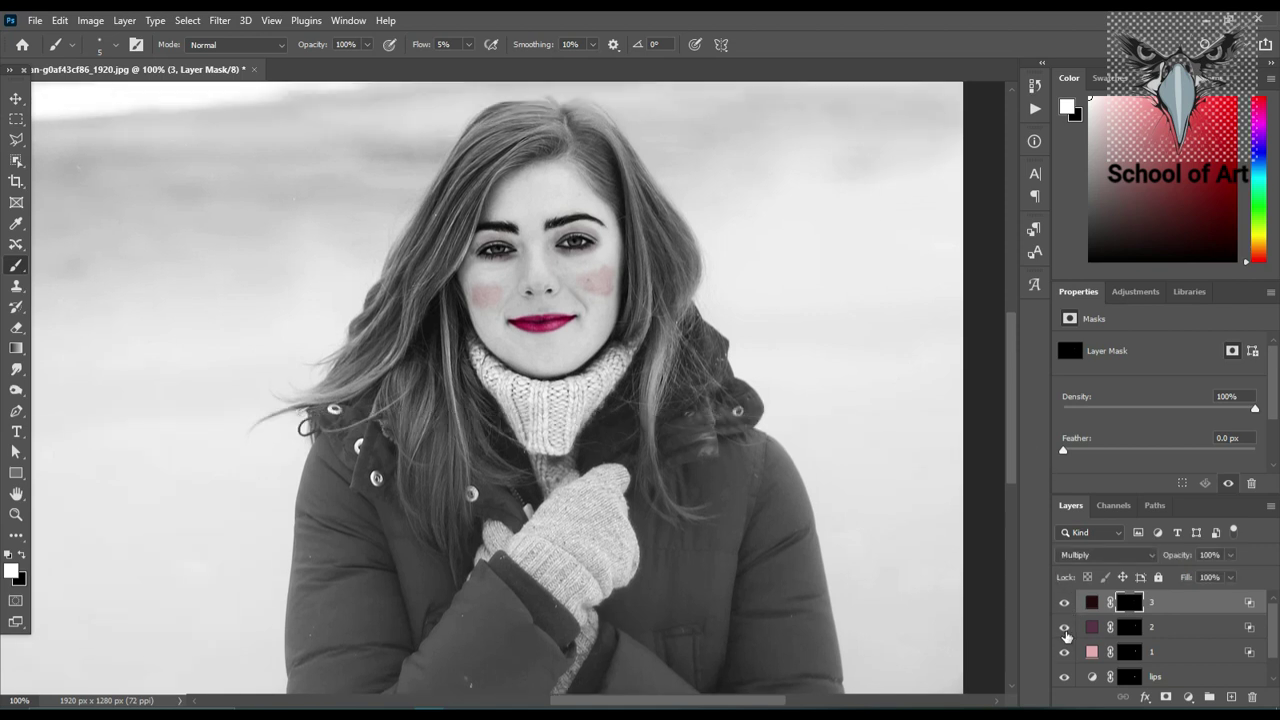
click(1065, 627)
click(1066, 628)
click(1065, 652)
click(1065, 652)
click(1189, 698)
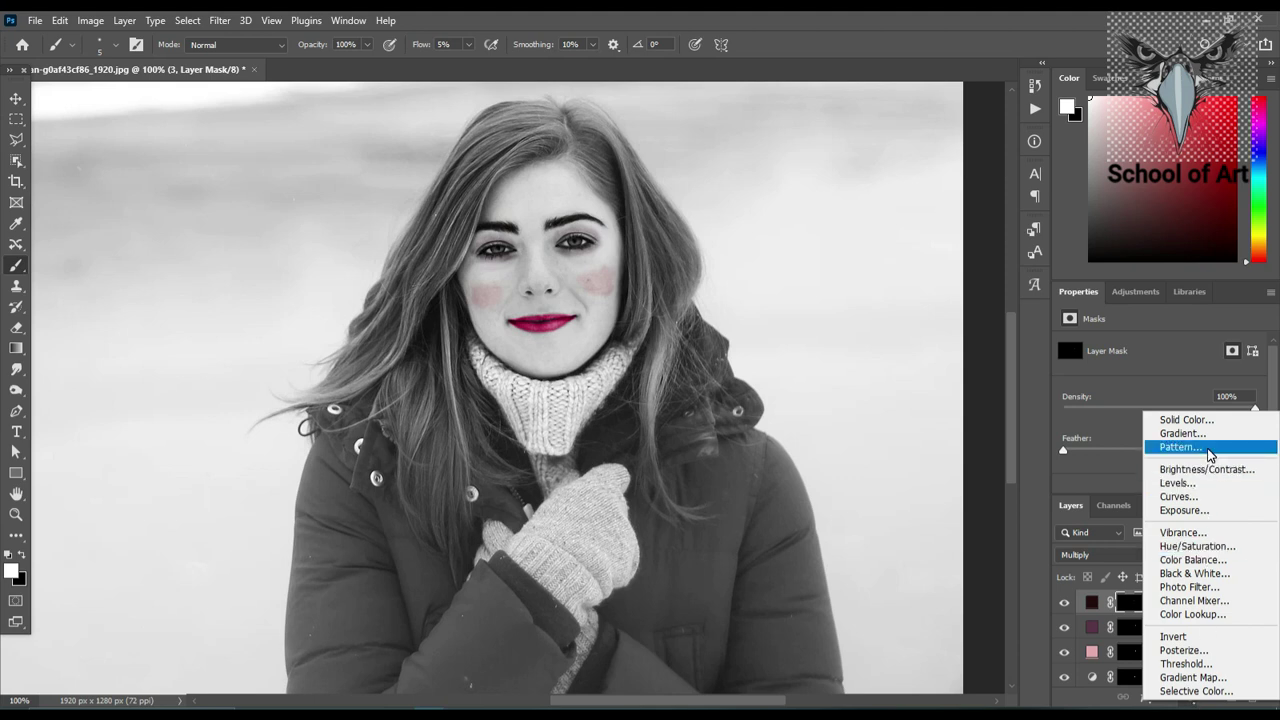
click(1208, 450)
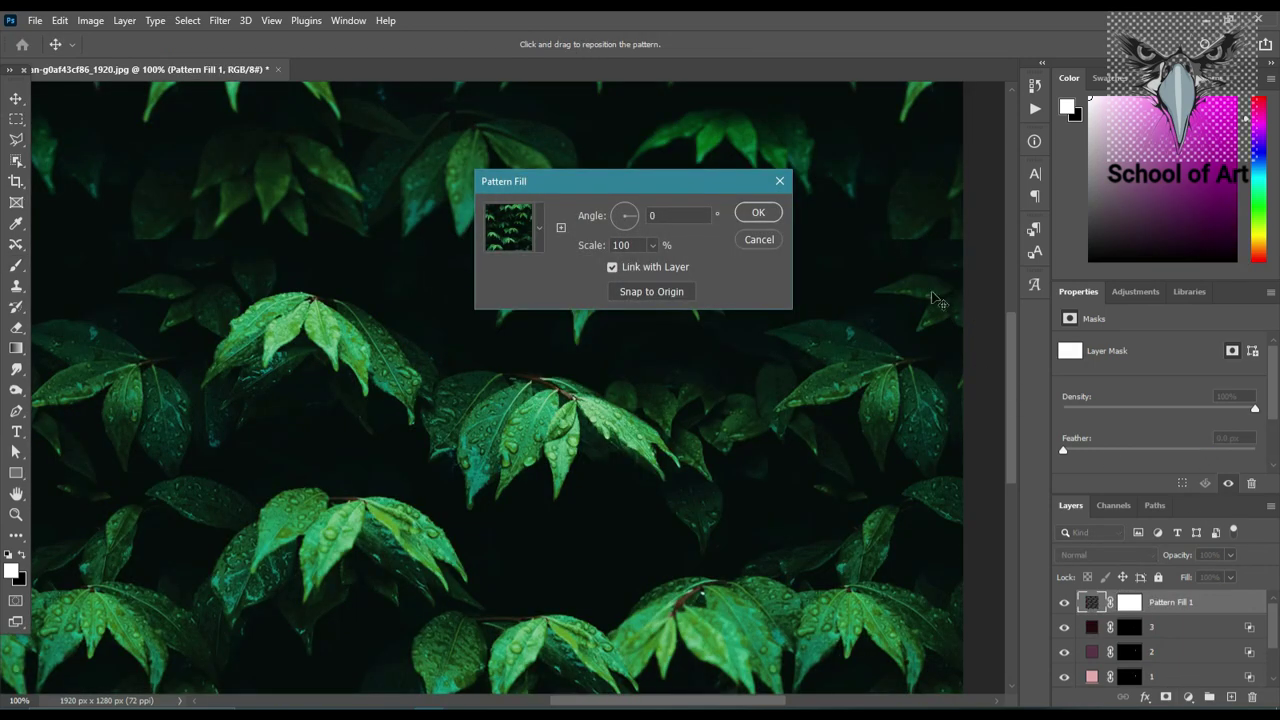
click(759, 240)
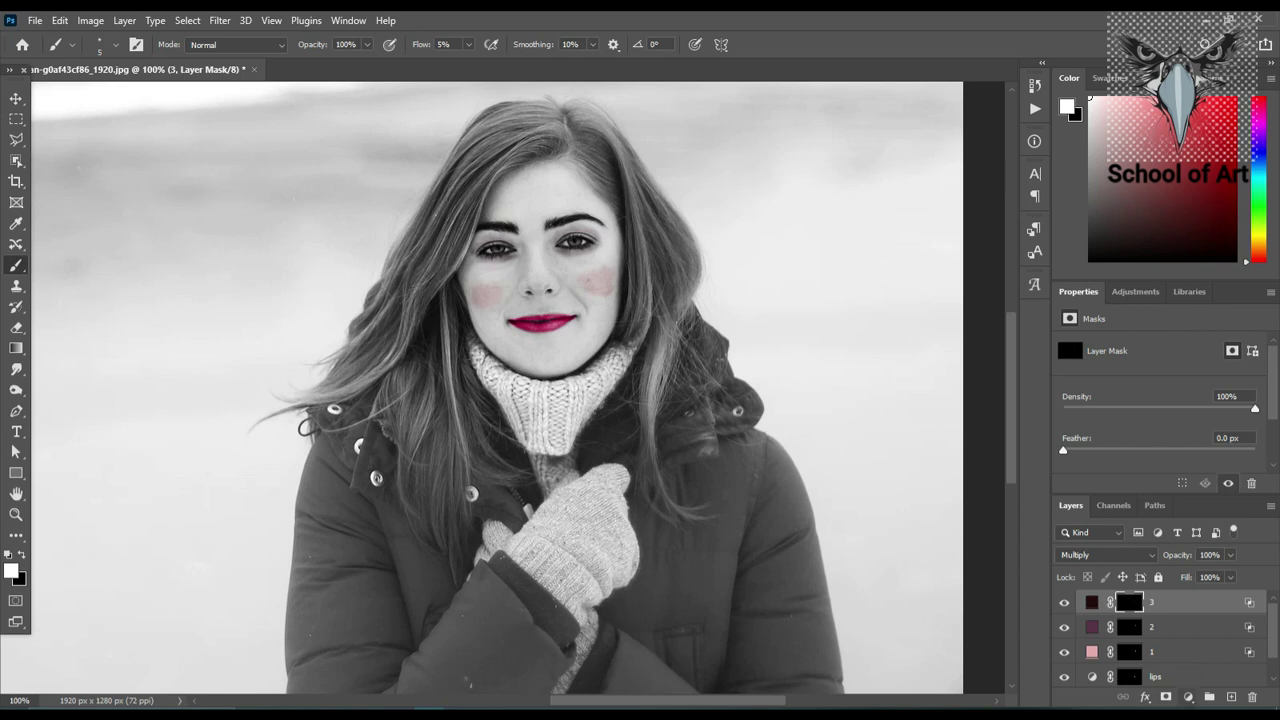
click(1189, 697)
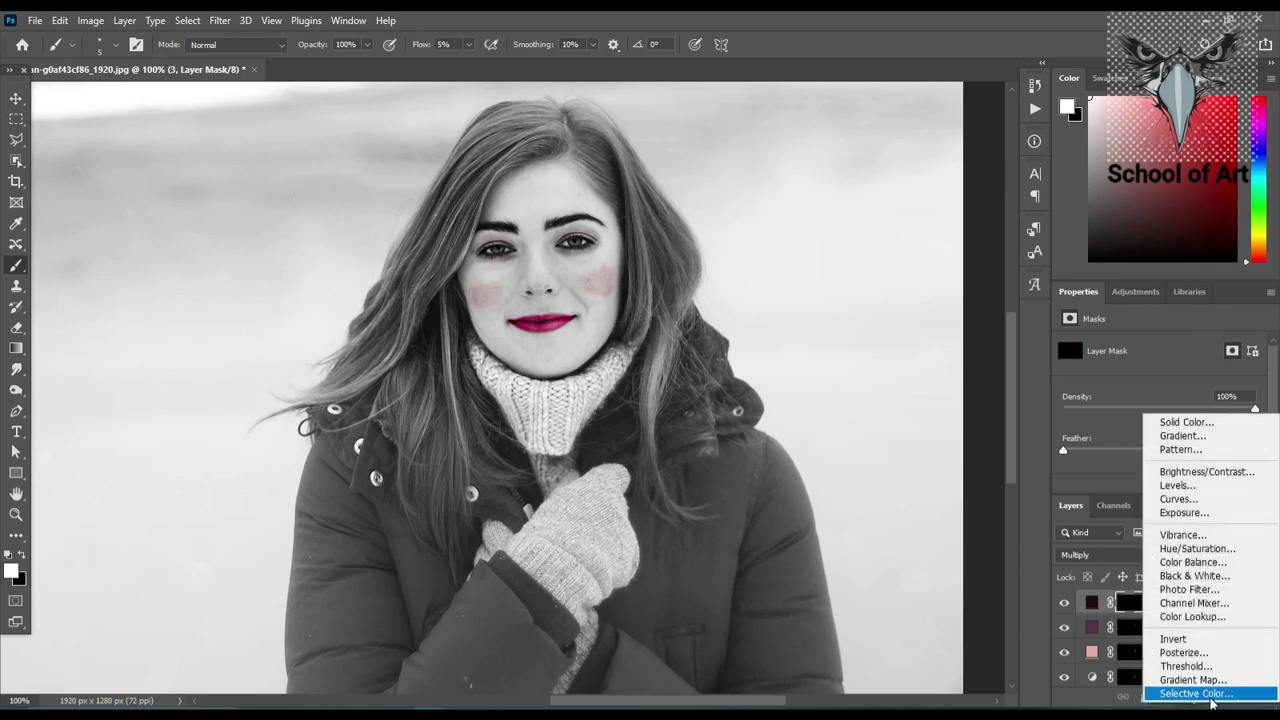
- Add a Selective Color layer shifting the Reds to Cyan -52 and Yellow +53
click(1211, 693)
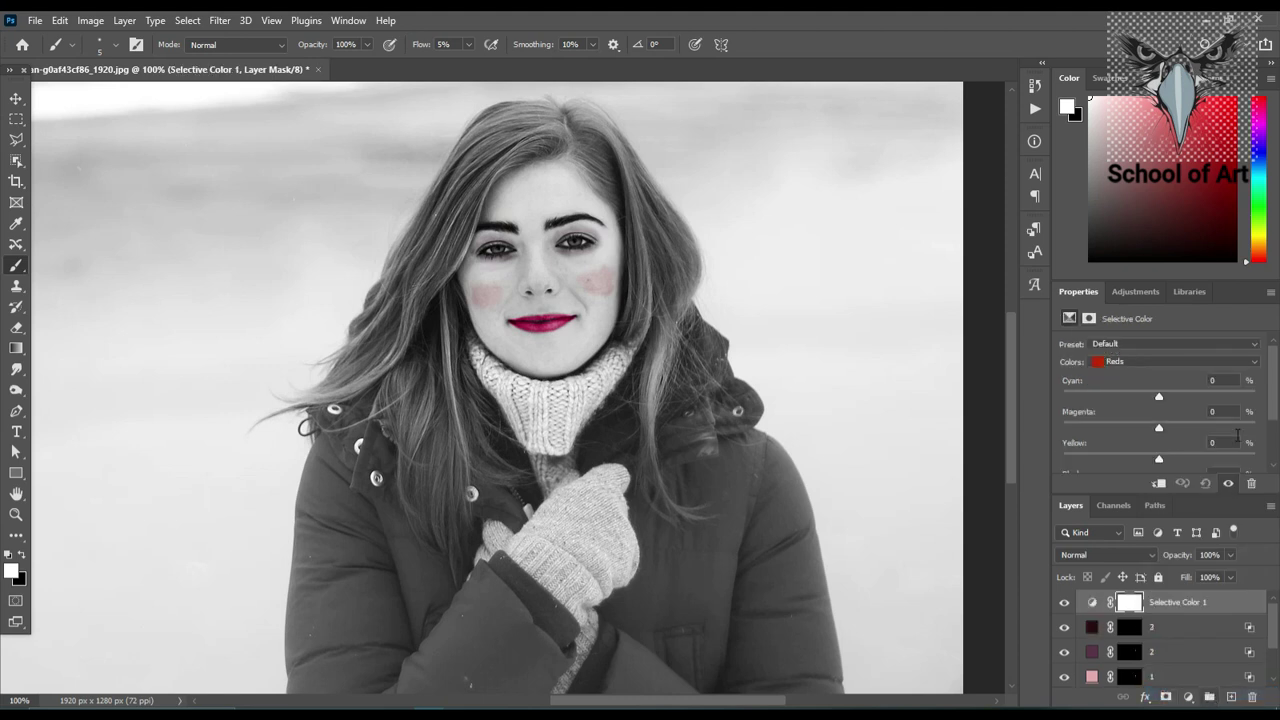
click(1106, 362)
click(1118, 376)
drag(1159, 396, 1110, 394)
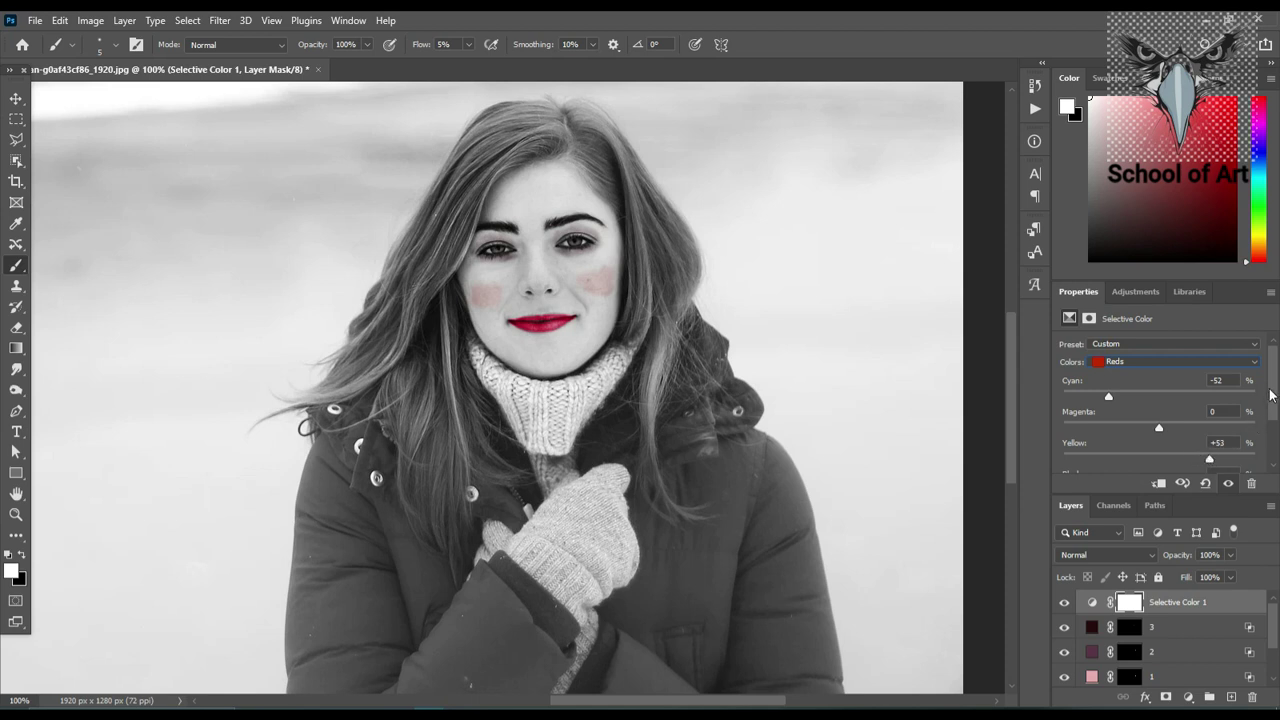
drag(1272, 395, 1272, 425)
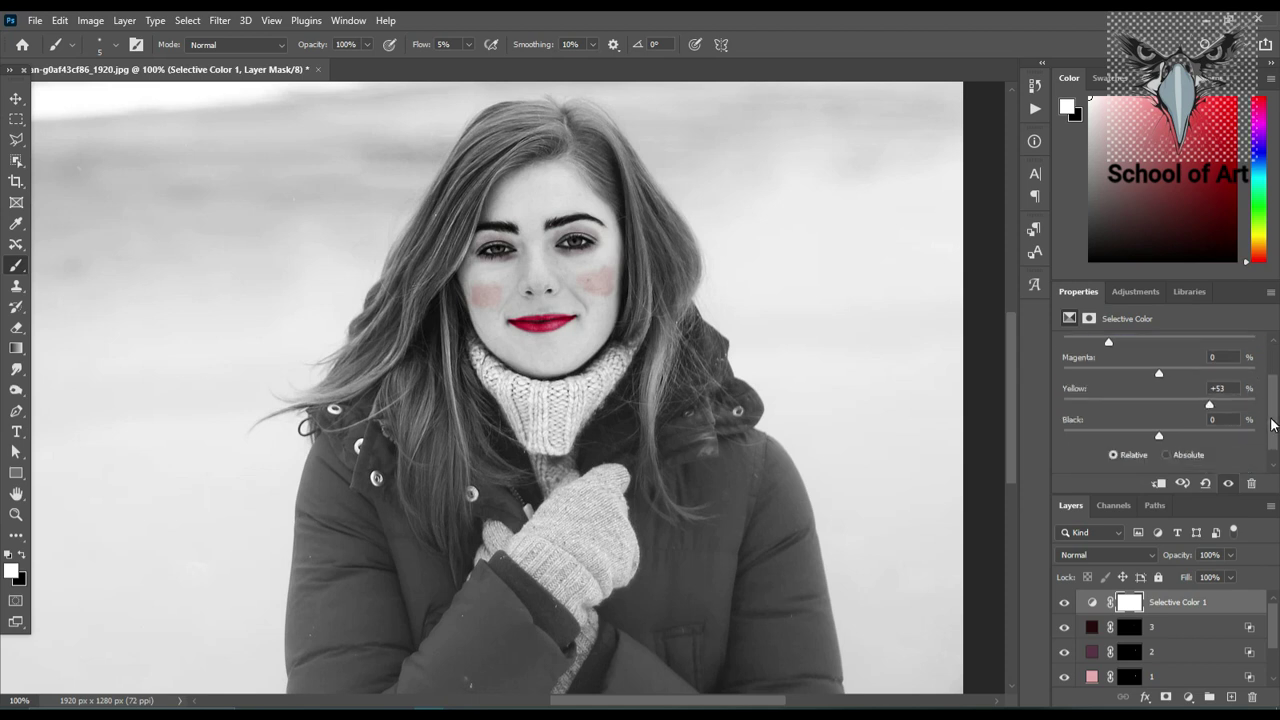
scroll(1245, 450, up, 1)
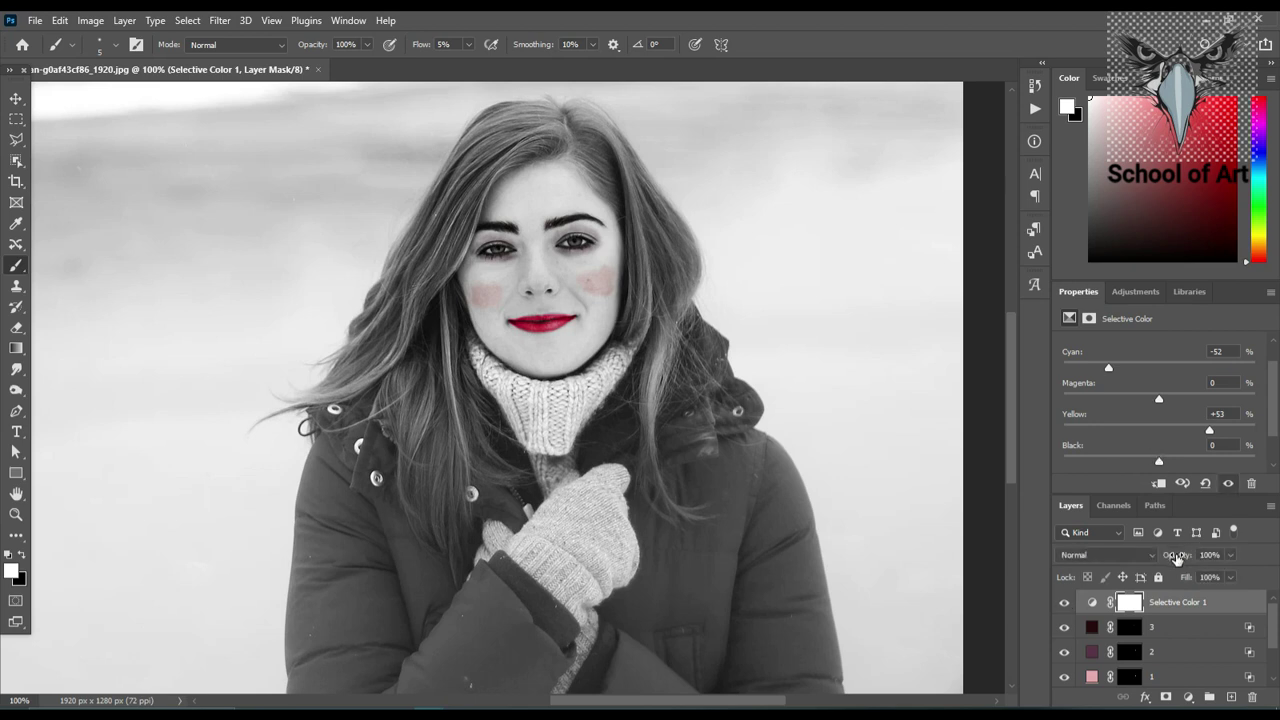
- Lower the Selective Color 1 layer's opacity to 62%
drag(1185, 563, 1146, 564)
key(Return)
scroll(1207, 358, up, 2)
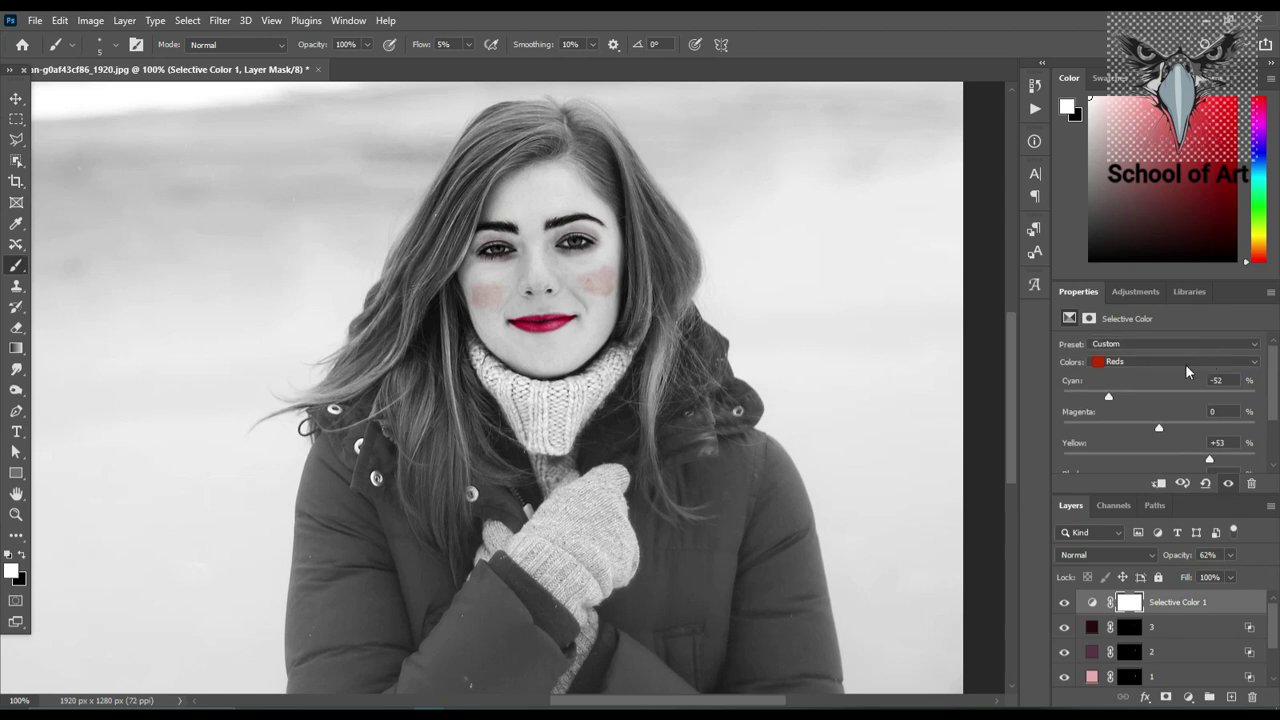
- Set the Selective Color Neutrals to Cyan -17 and Black +21
click(1185, 362)
click(1166, 387)
click(1178, 362)
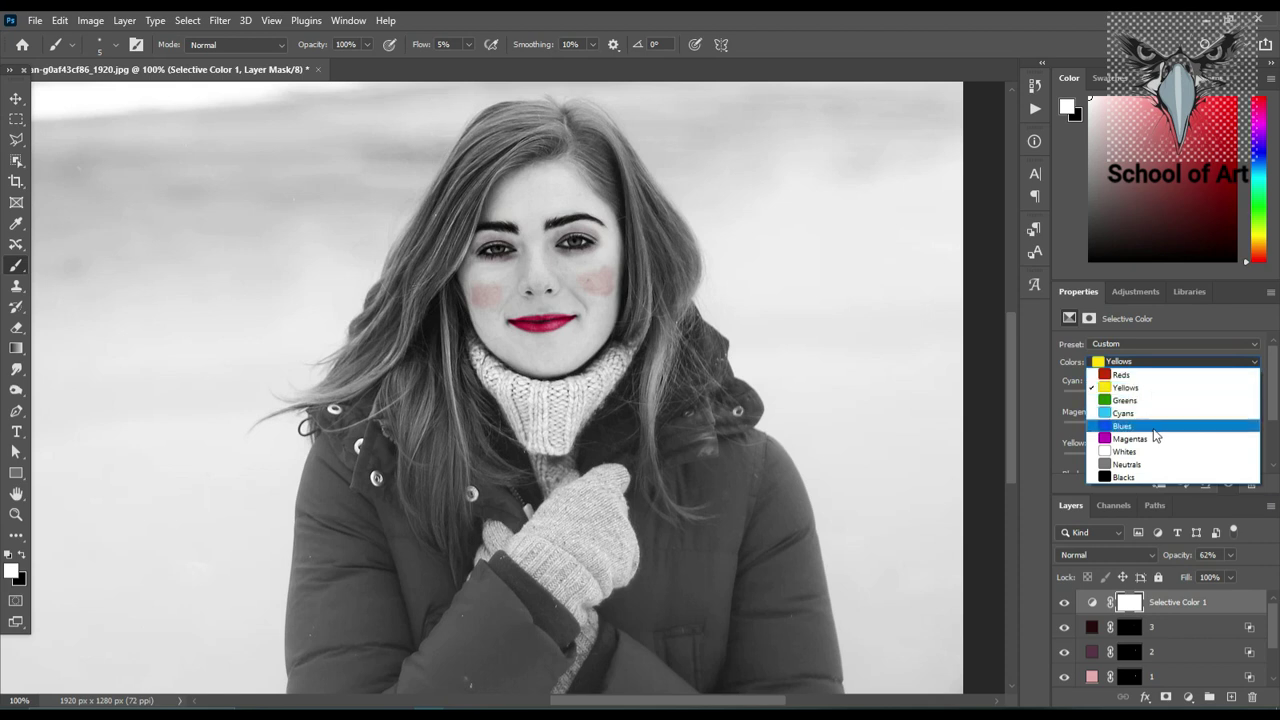
click(1160, 465)
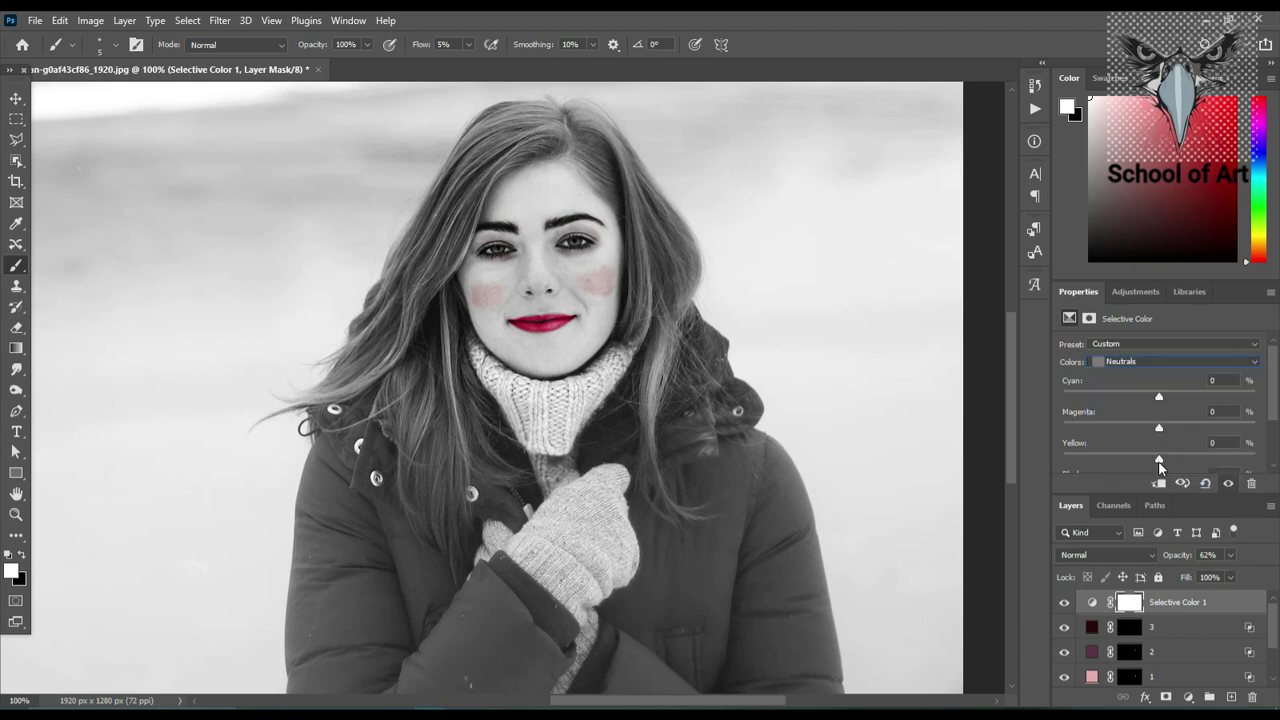
click(1144, 396)
click(1272, 475)
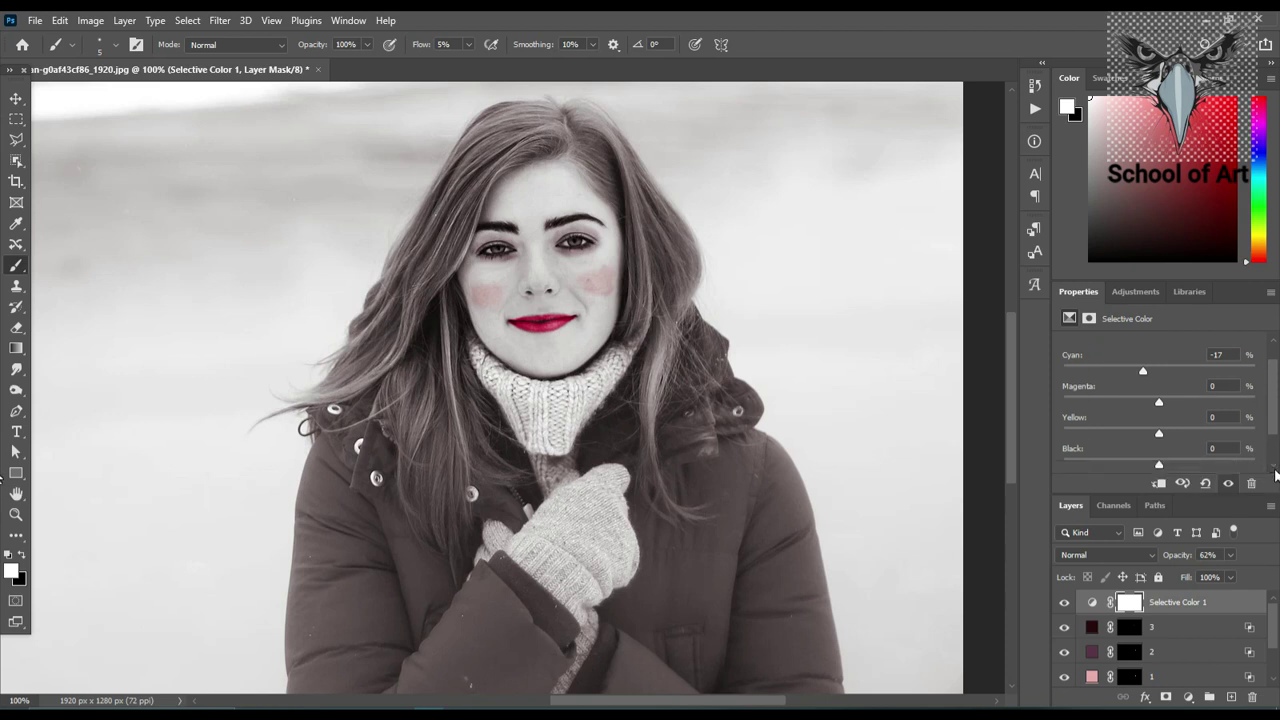
click(1273, 470)
click(1173, 464)
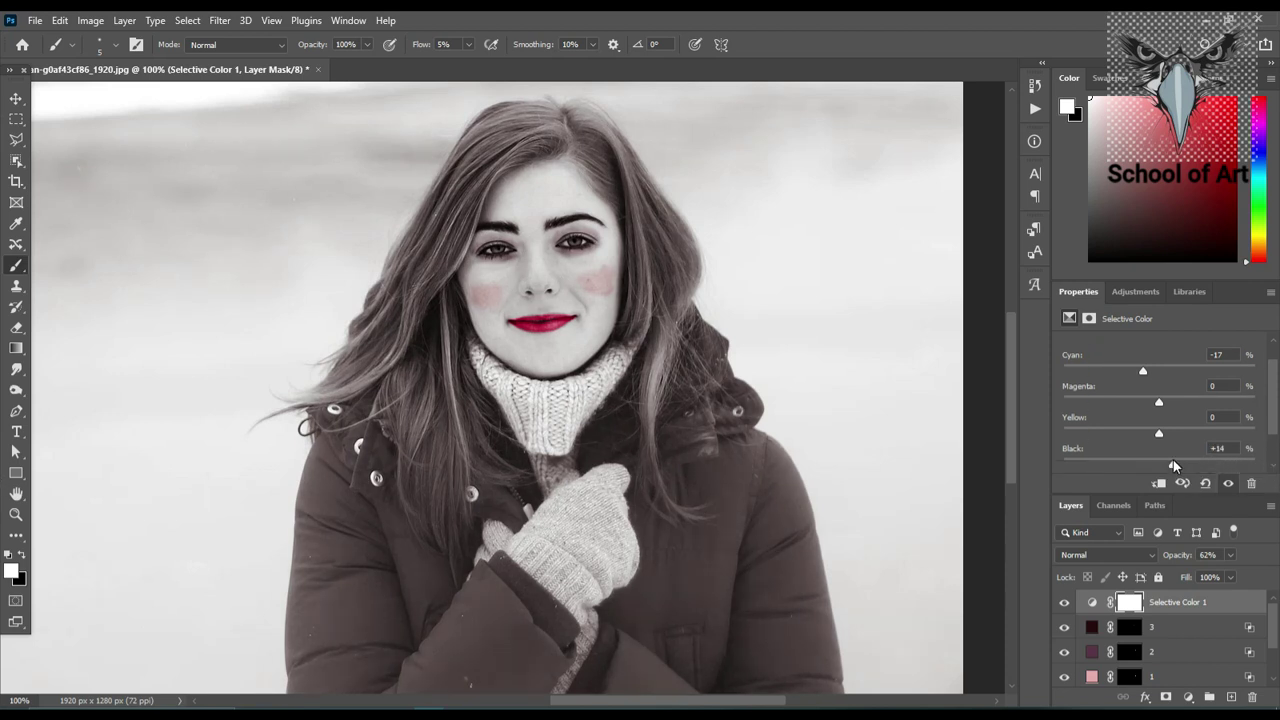
click(1188, 465)
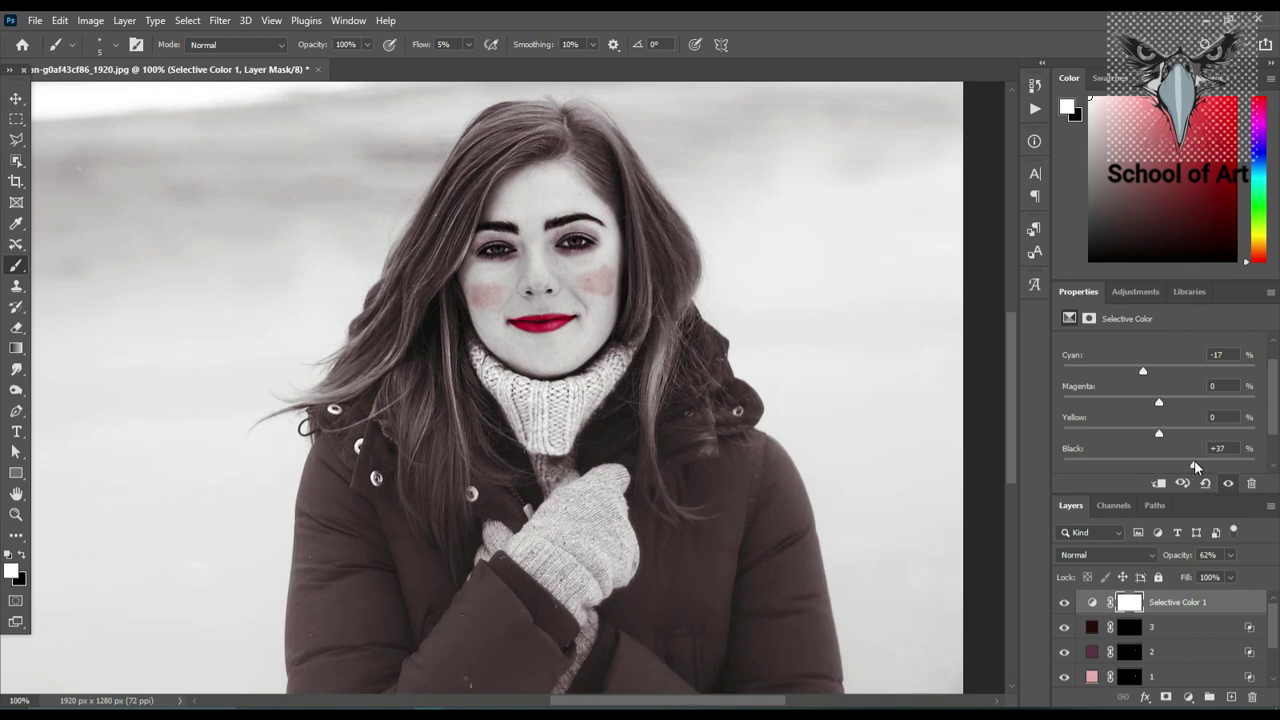
drag(1200, 462, 1179, 466)
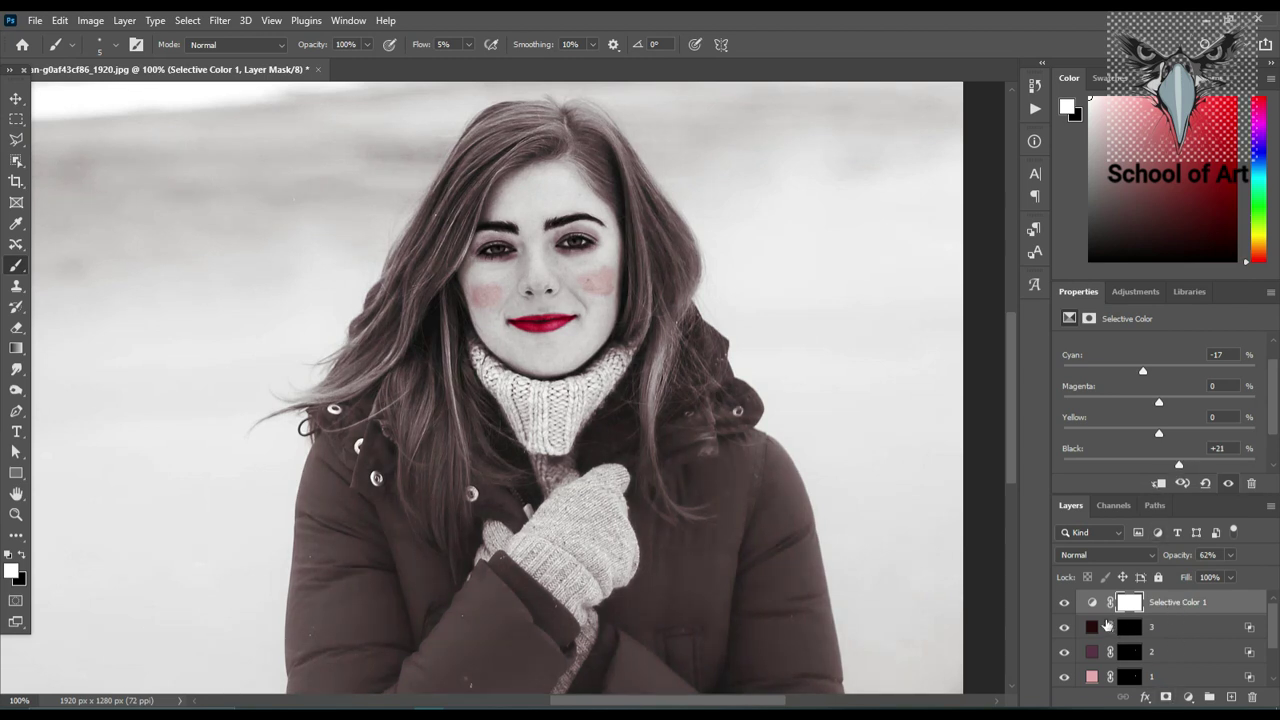
- Hide and show Selective Color 1 to compare the sepia tone
click(1064, 604)
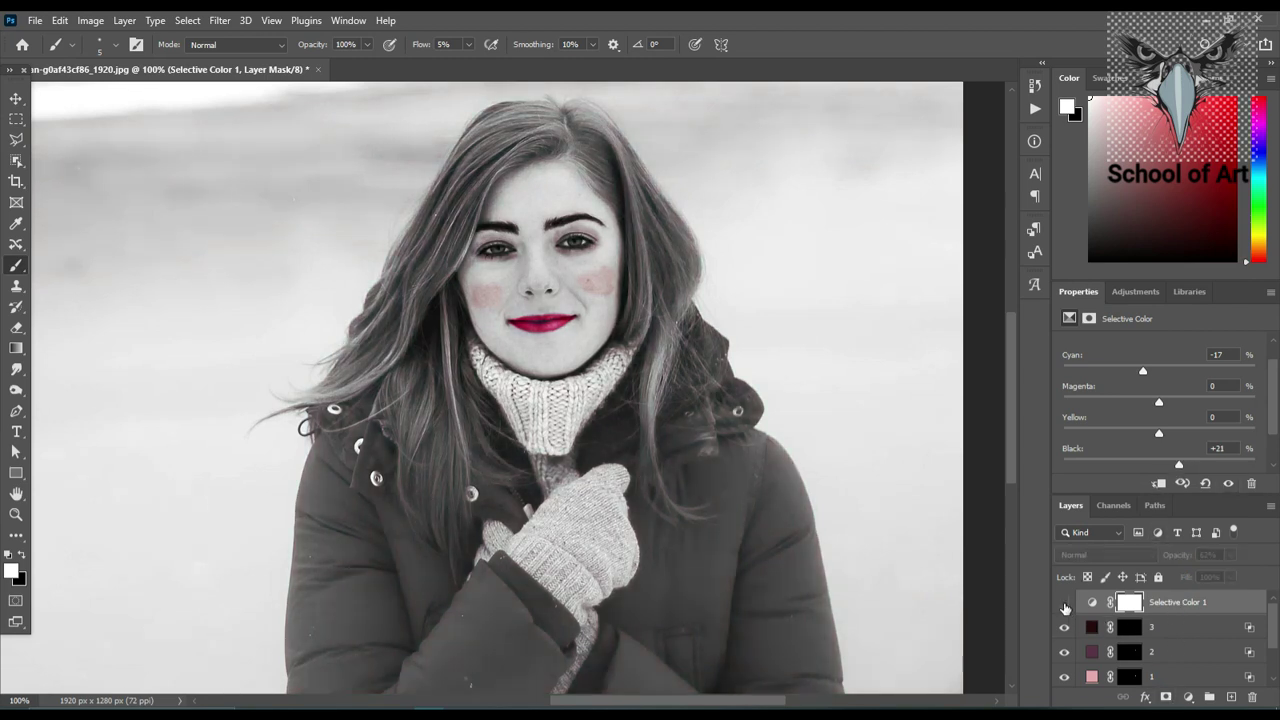
click(1064, 603)
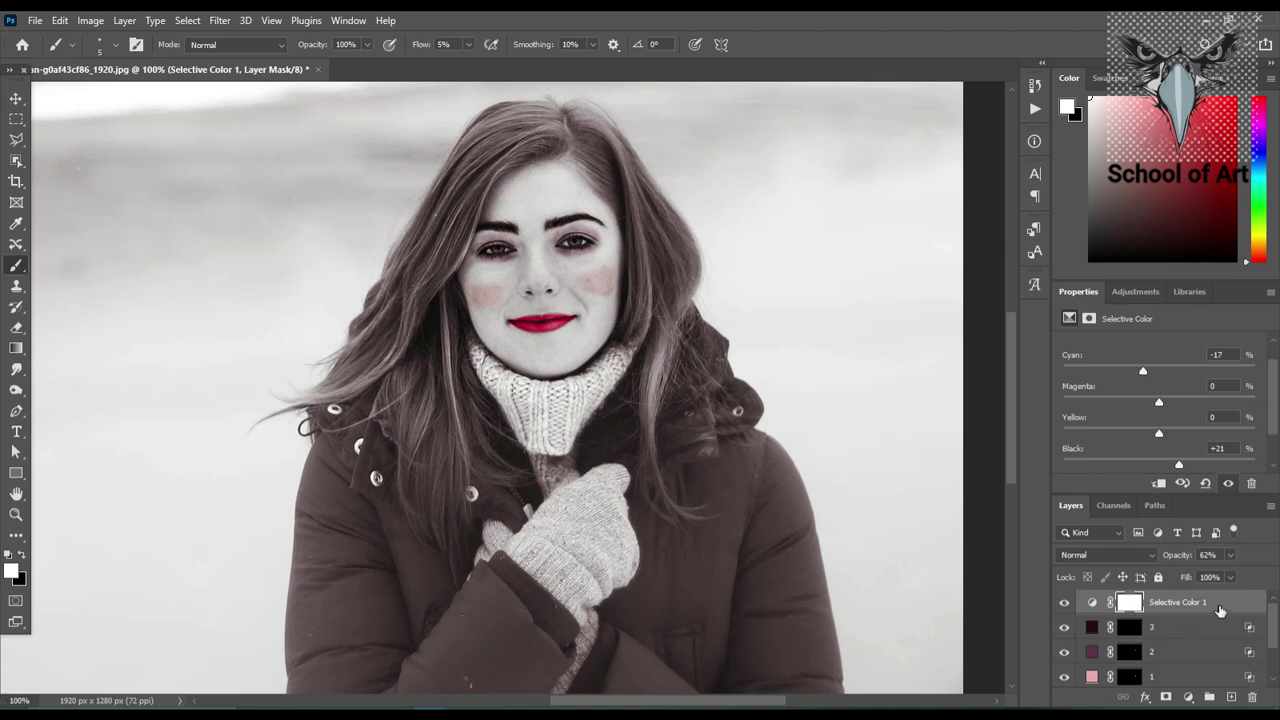
scroll(1238, 624, down, 2)
scroll(1231, 612, down, 1)
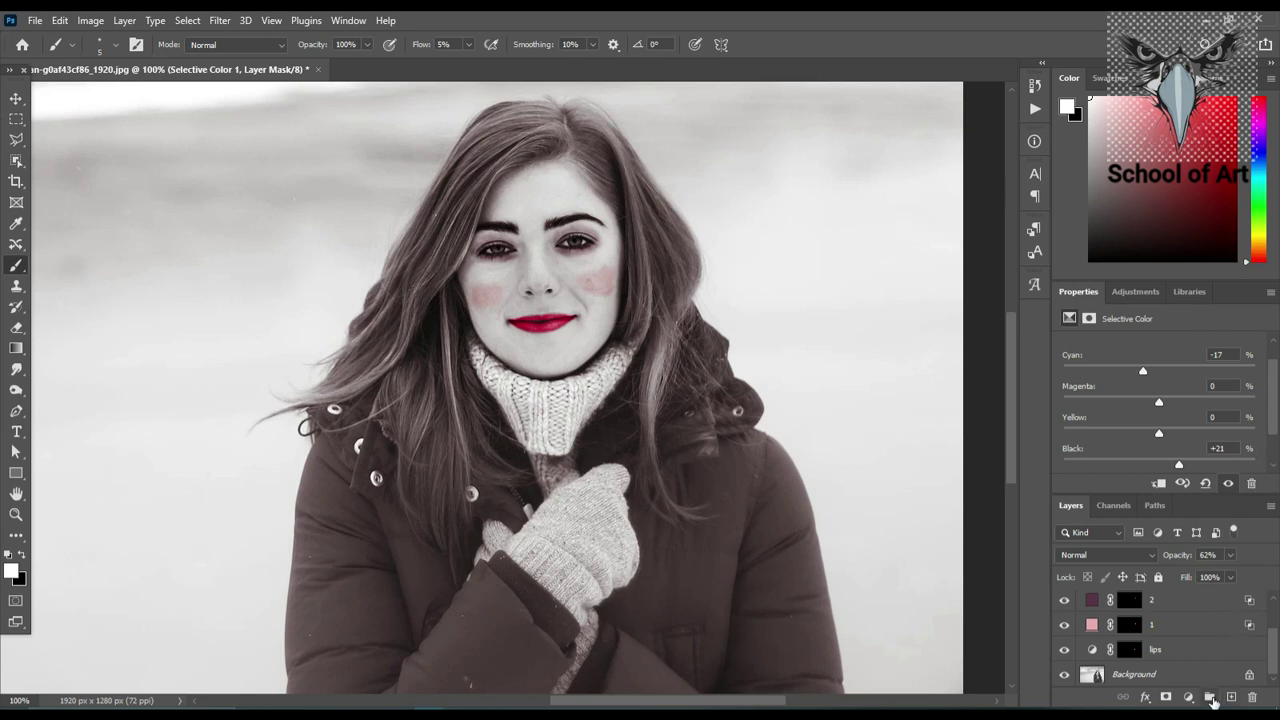
- Create Group 1 and move makeup layers 3, 2 and 1 into it
click(1211, 698)
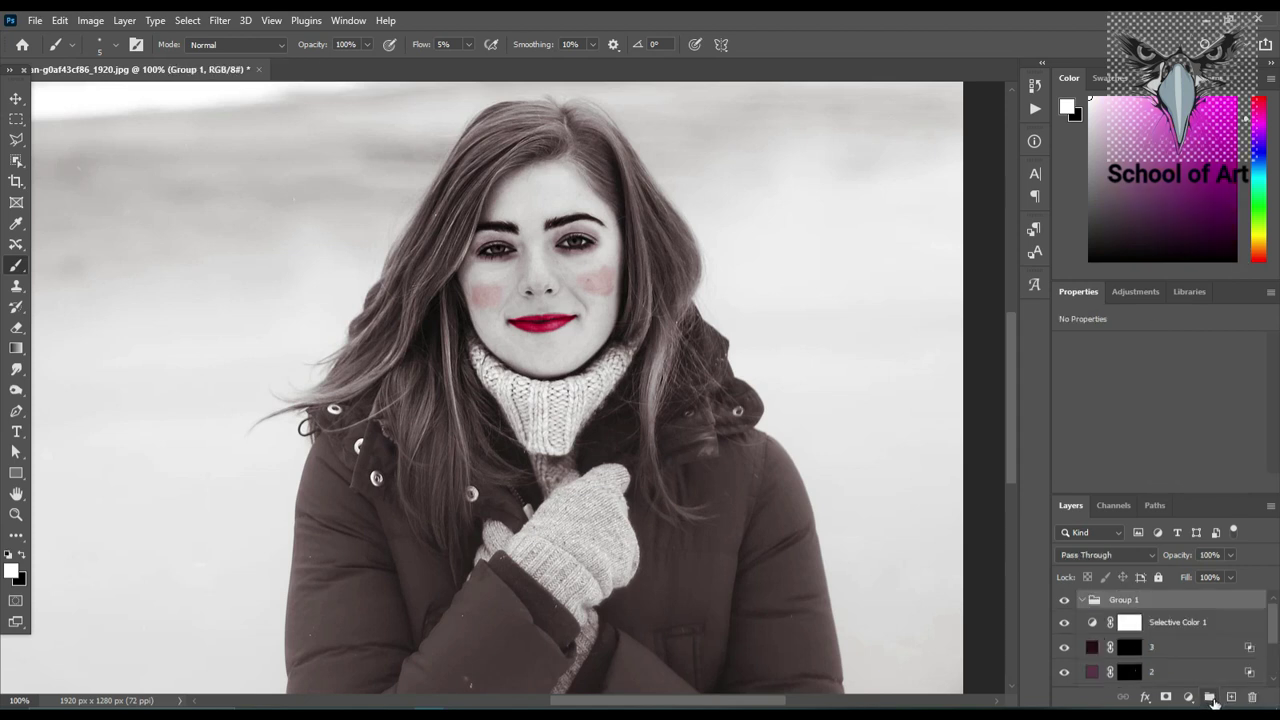
click(1196, 622)
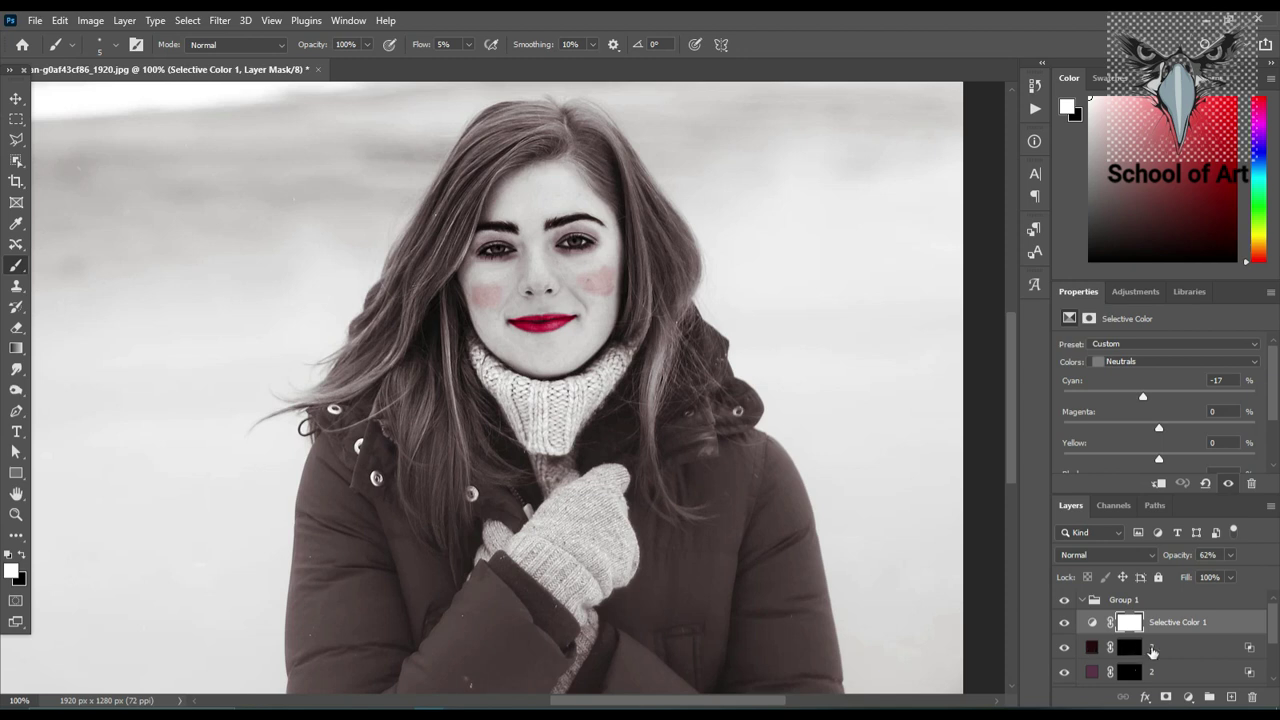
click(1186, 656)
shift+click(1189, 670)
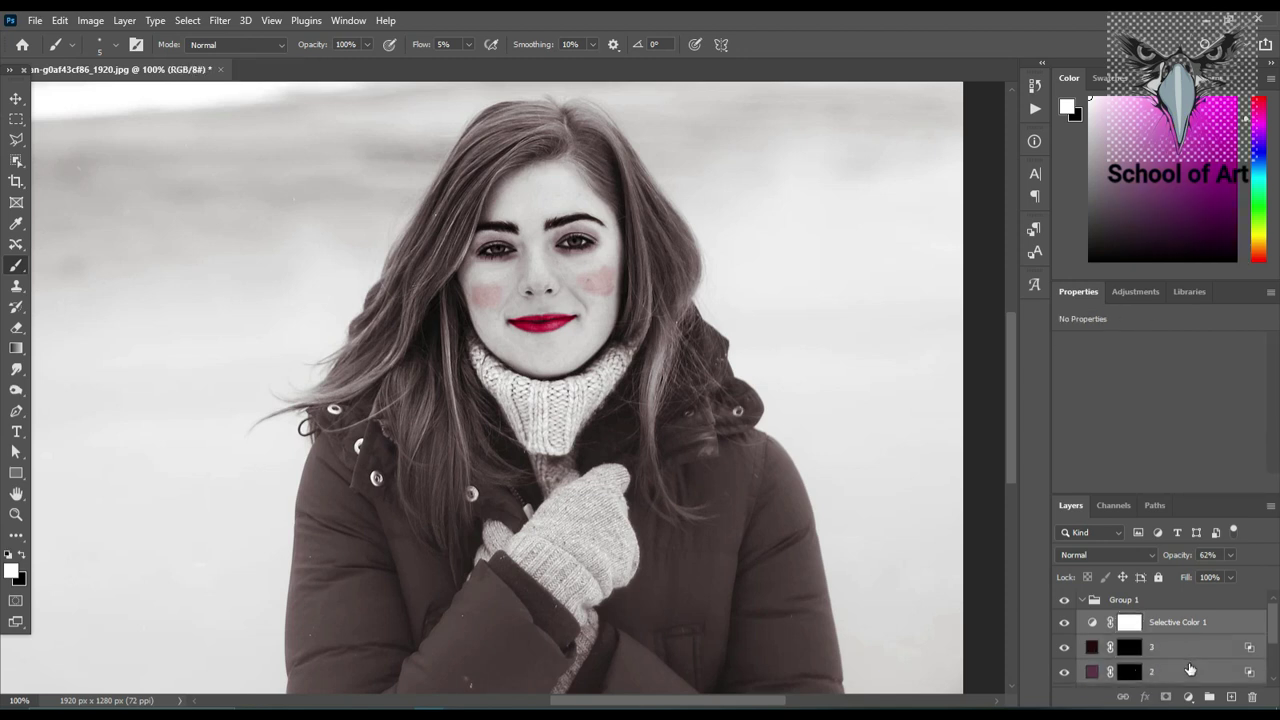
scroll(1196, 660, down, 2)
shift+click(1197, 662)
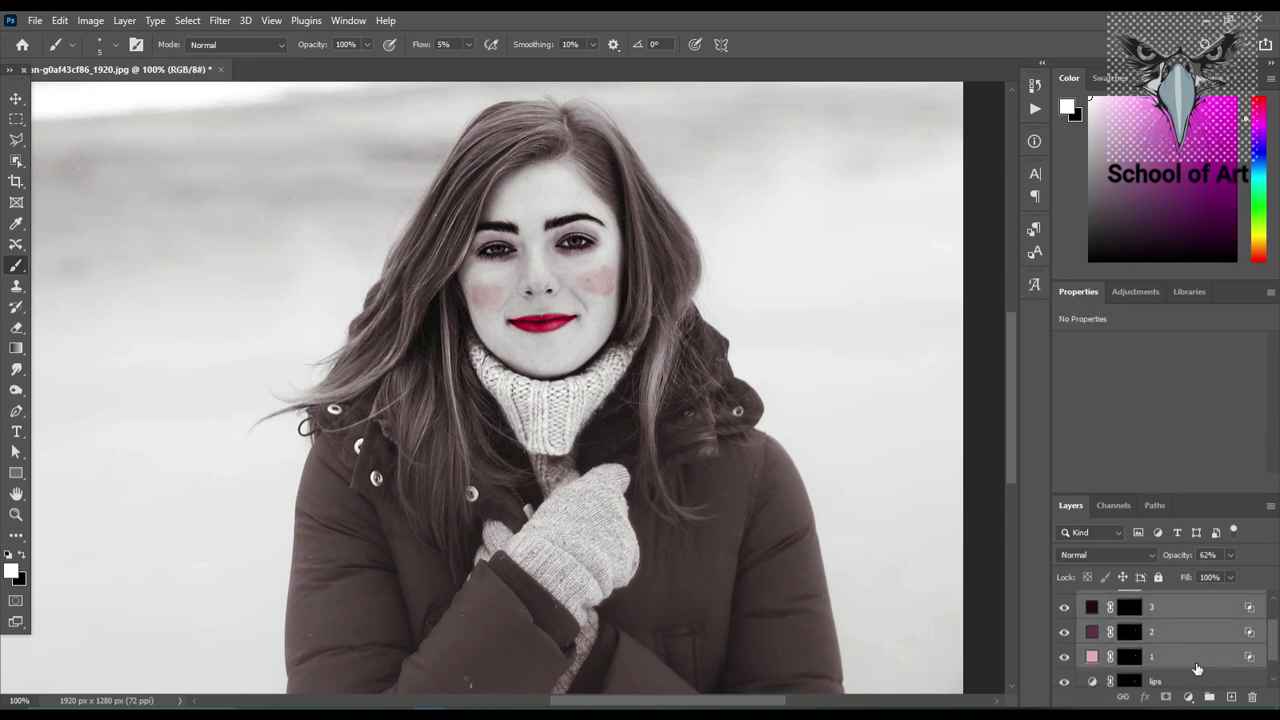
scroll(1195, 650, down, 1)
scroll(1195, 648, up, 1)
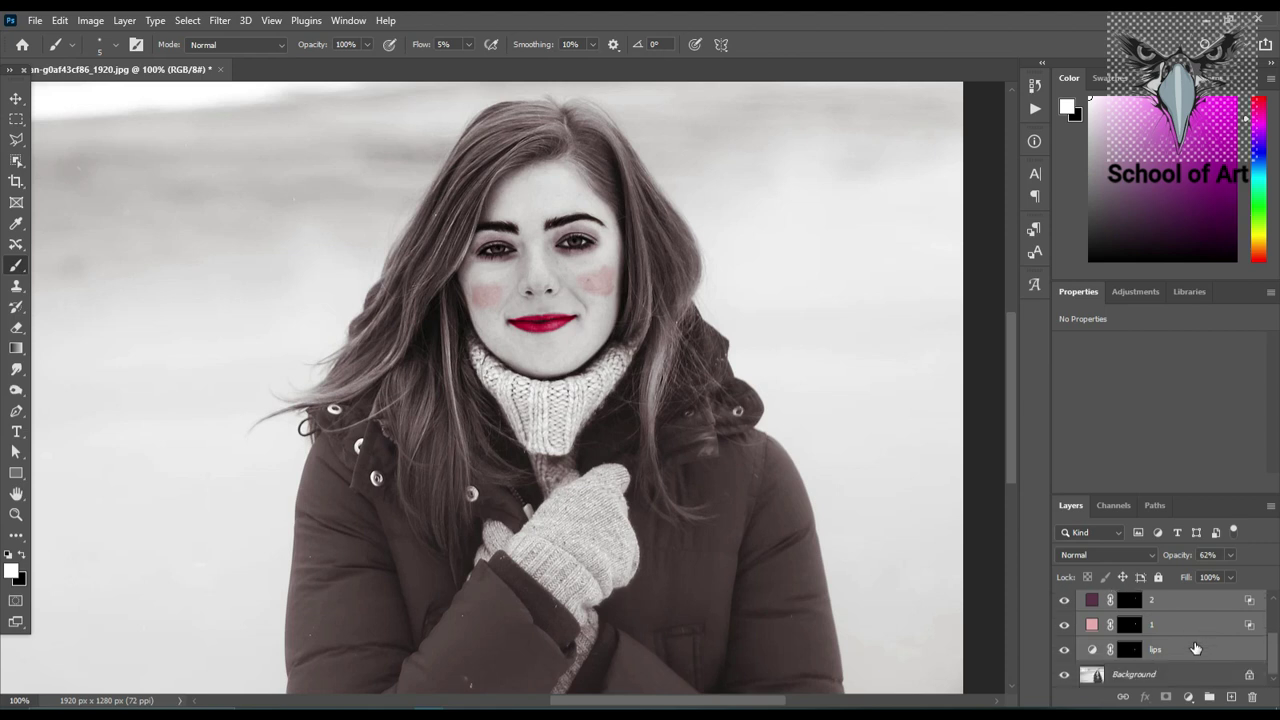
scroll(1182, 625, up, 2)
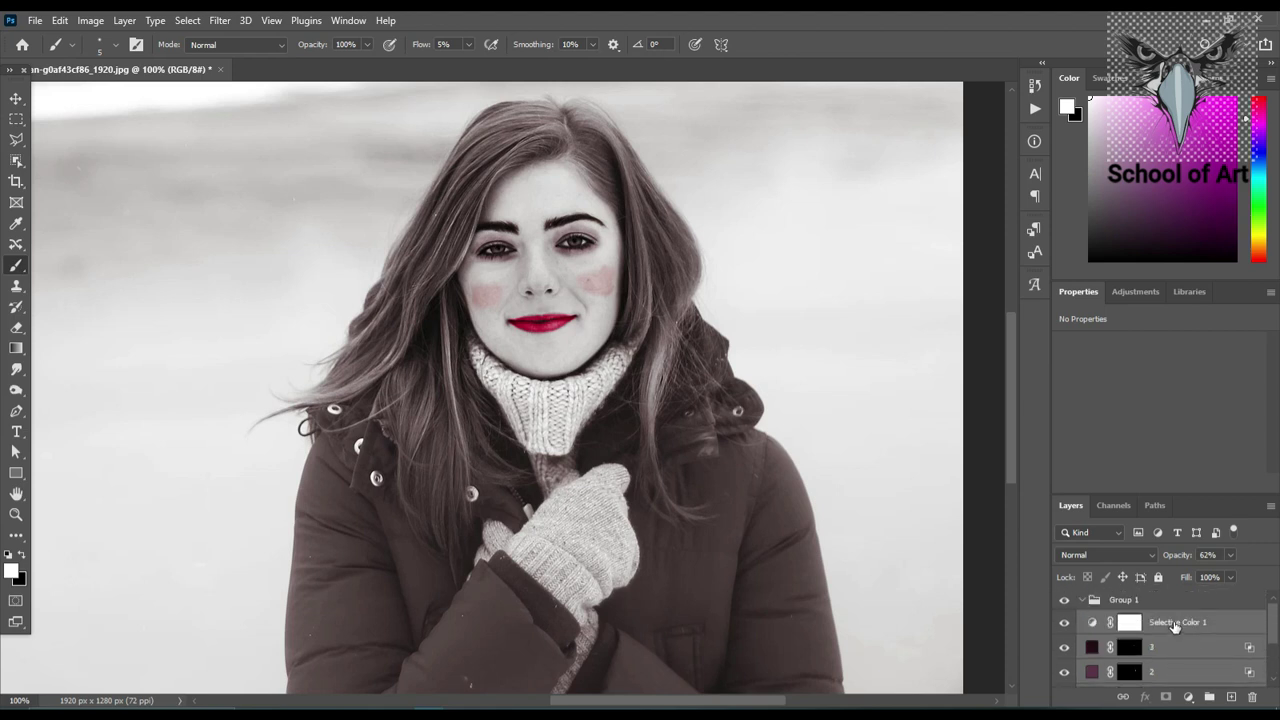
drag(1183, 624, 1130, 604)
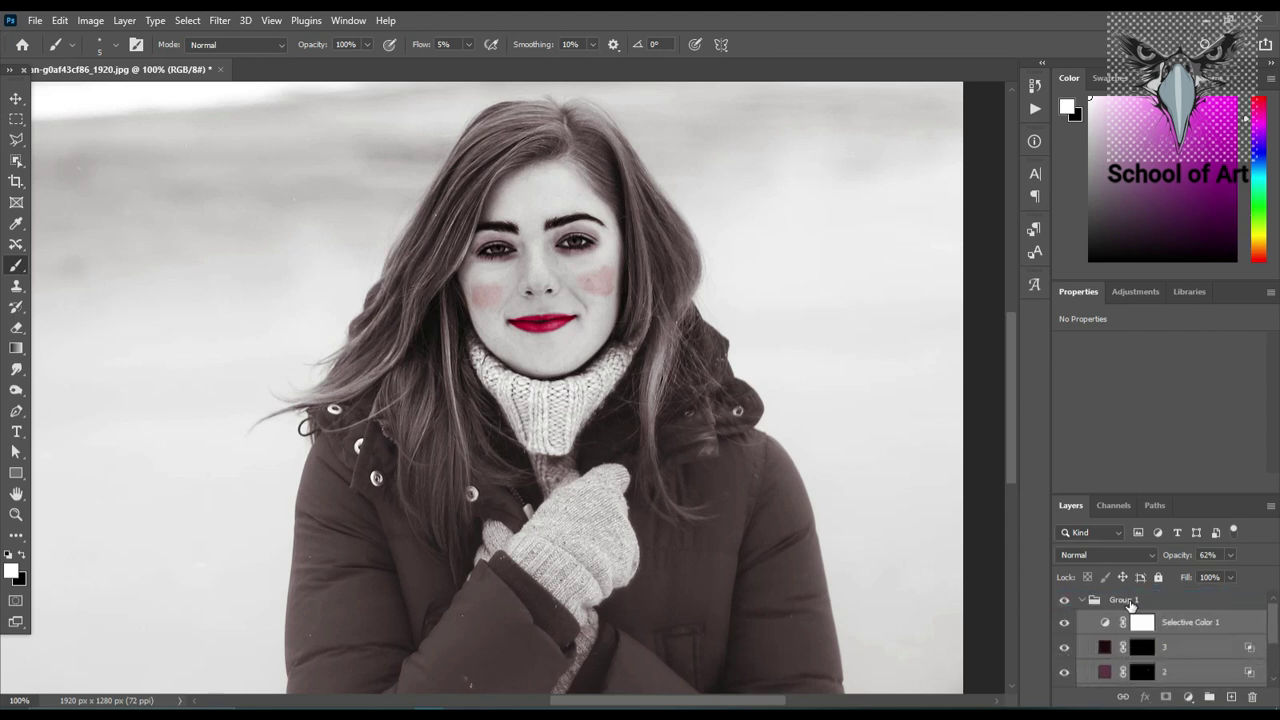
- Move Selective Color 1 into Group 1, then hide the group to view the original
click(1079, 606)
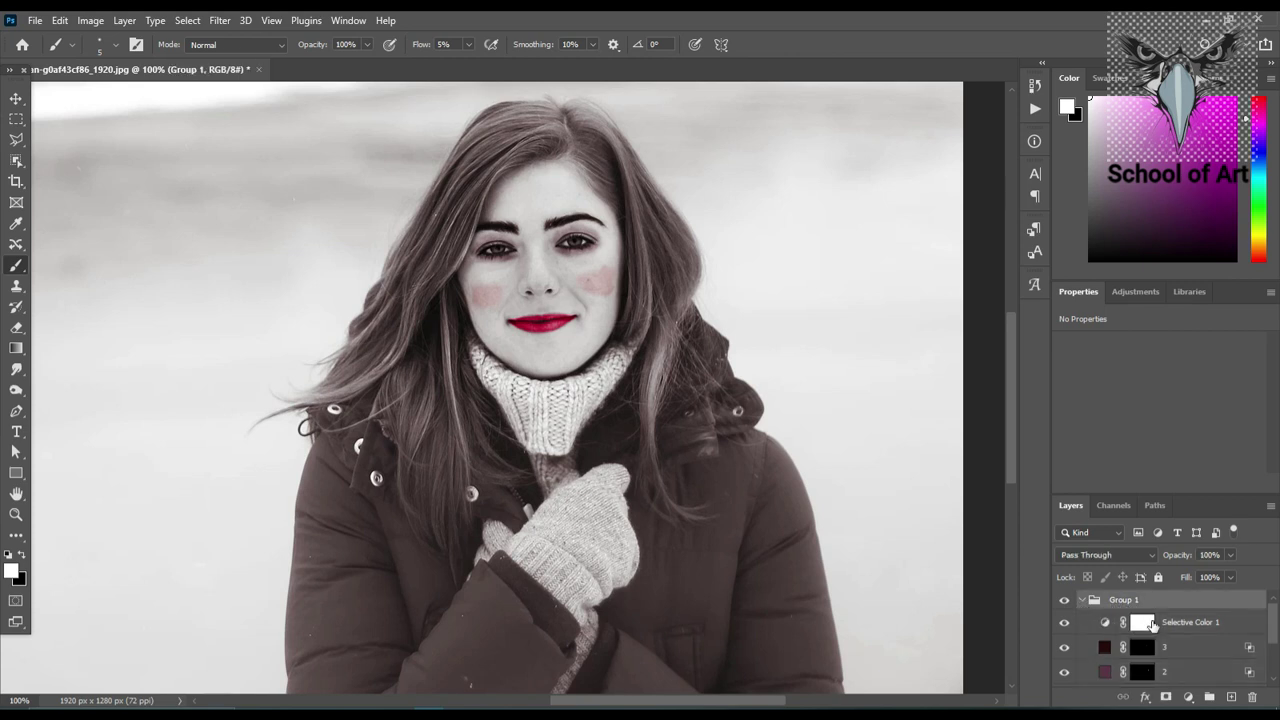
click(1142, 622)
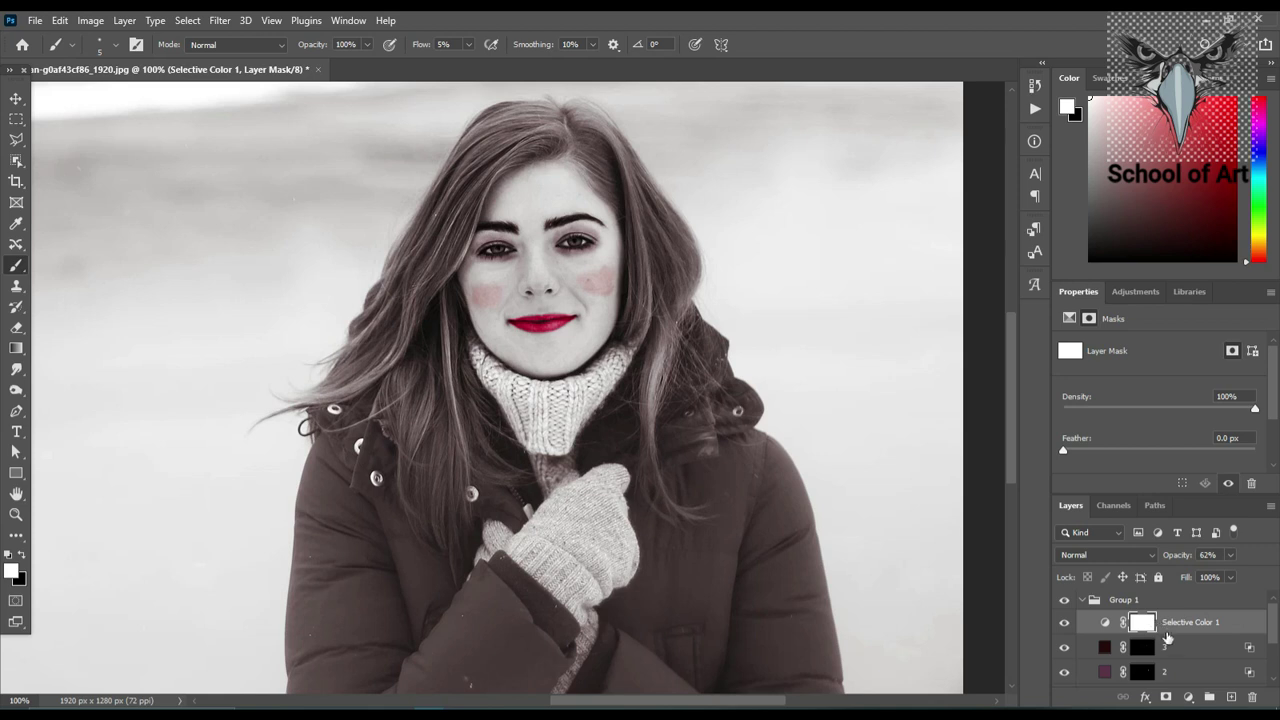
click(1172, 646)
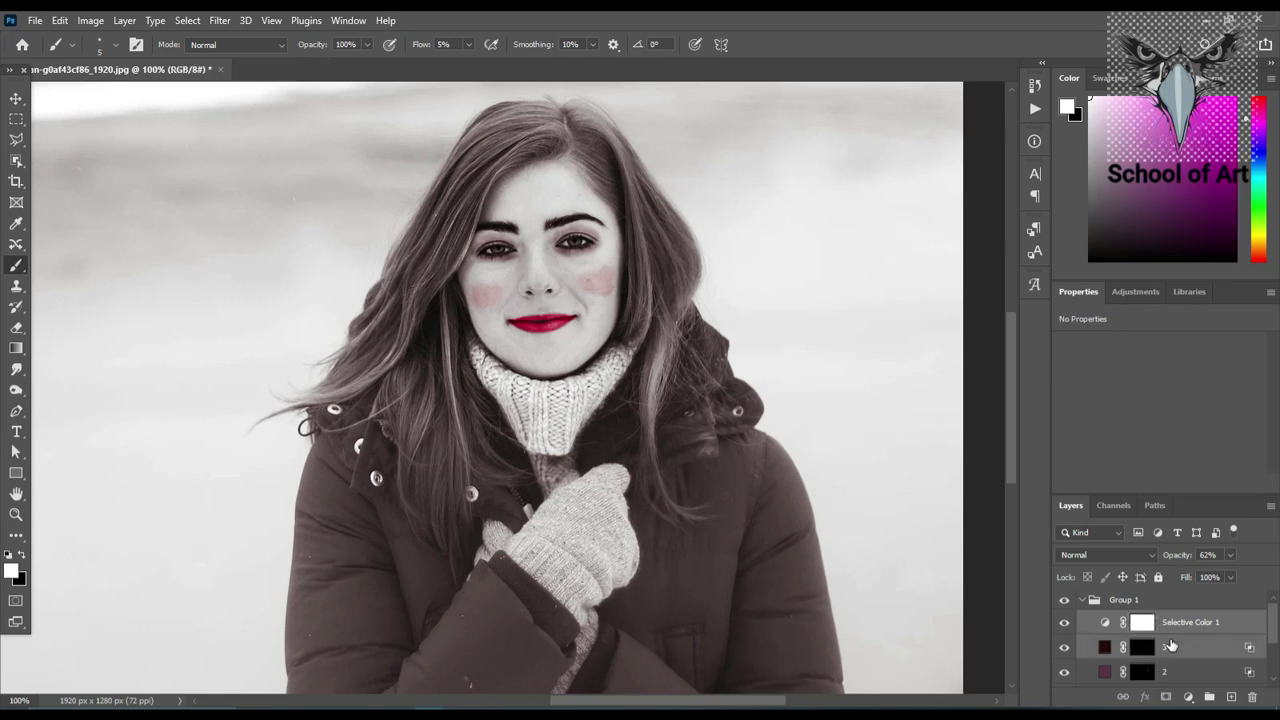
scroll(1172, 646, down, 1)
scroll(1173, 648, down, 1)
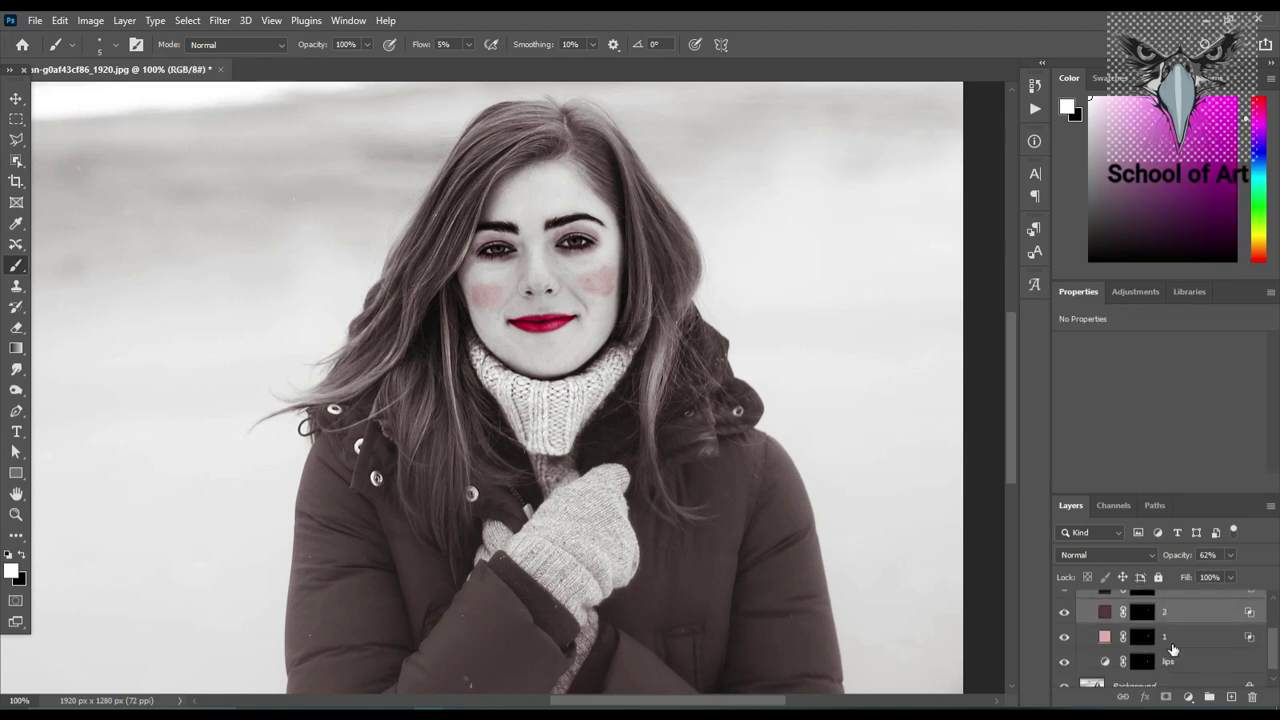
scroll(1173, 648, down, 1)
shift+click(1176, 628)
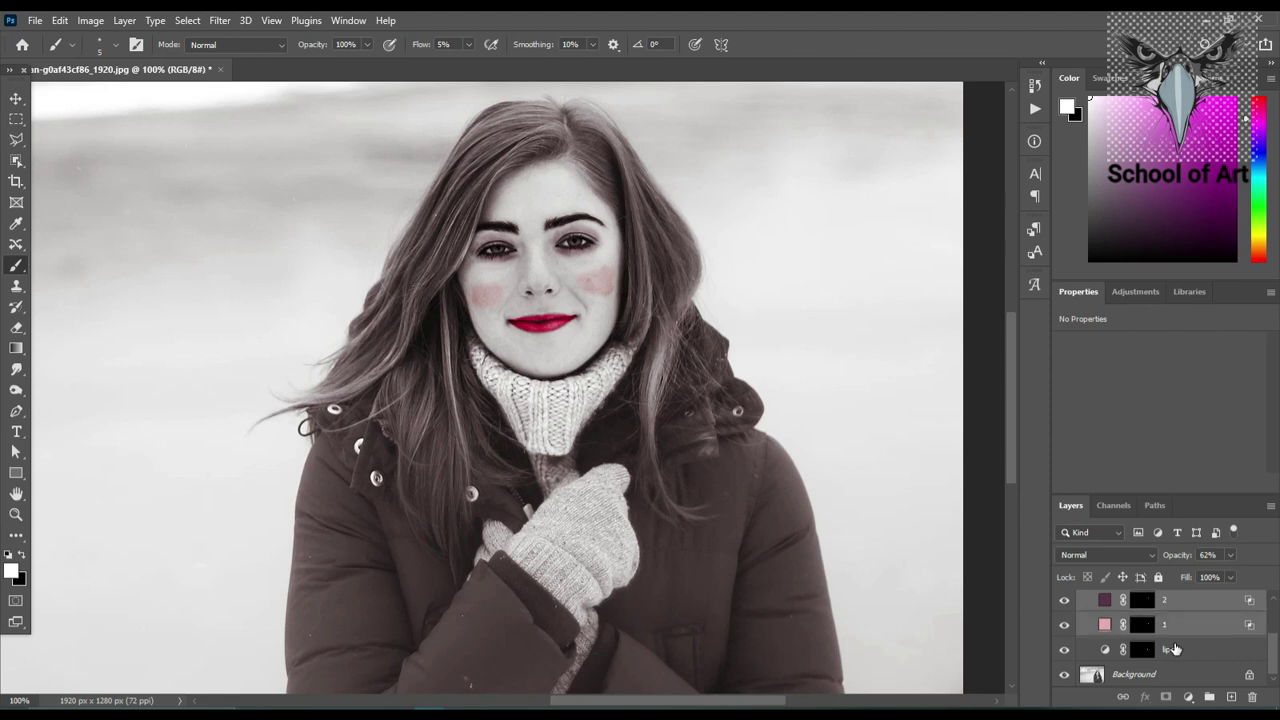
scroll(1175, 649, up, 1)
scroll(1170, 645, up, 1)
scroll(1160, 640, up, 1)
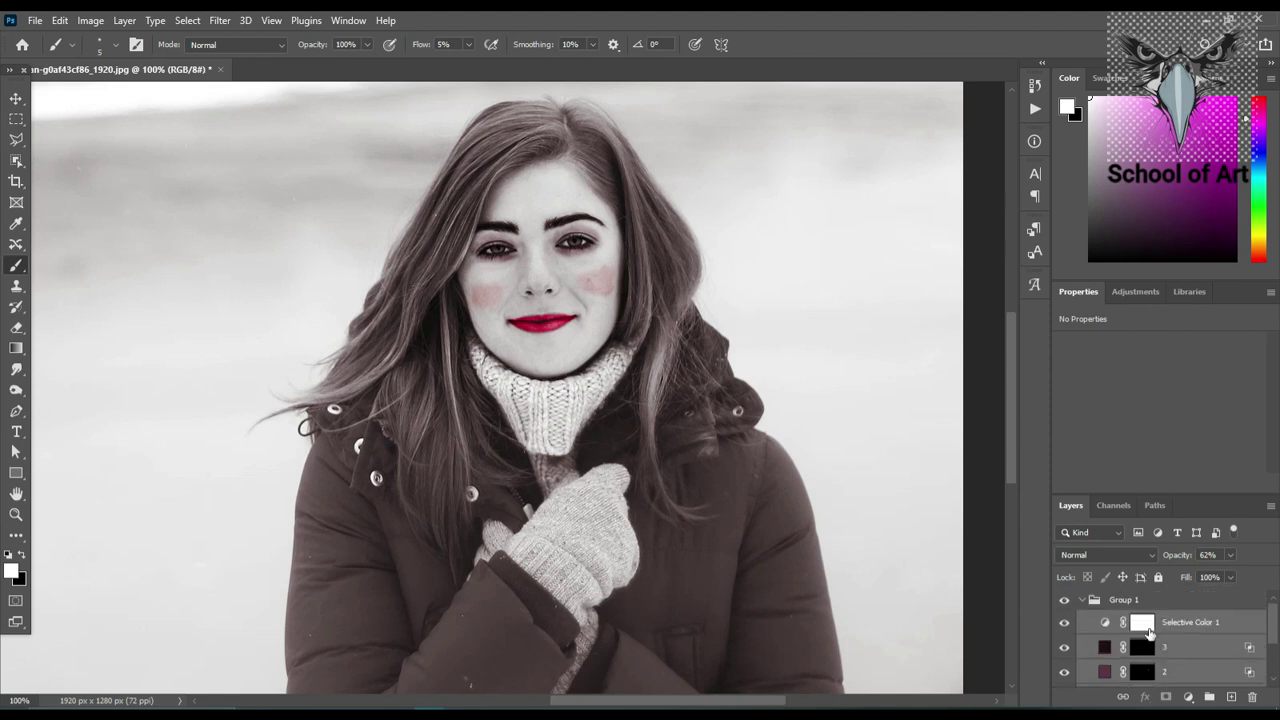
drag(1105, 626, 1099, 601)
click(1081, 605)
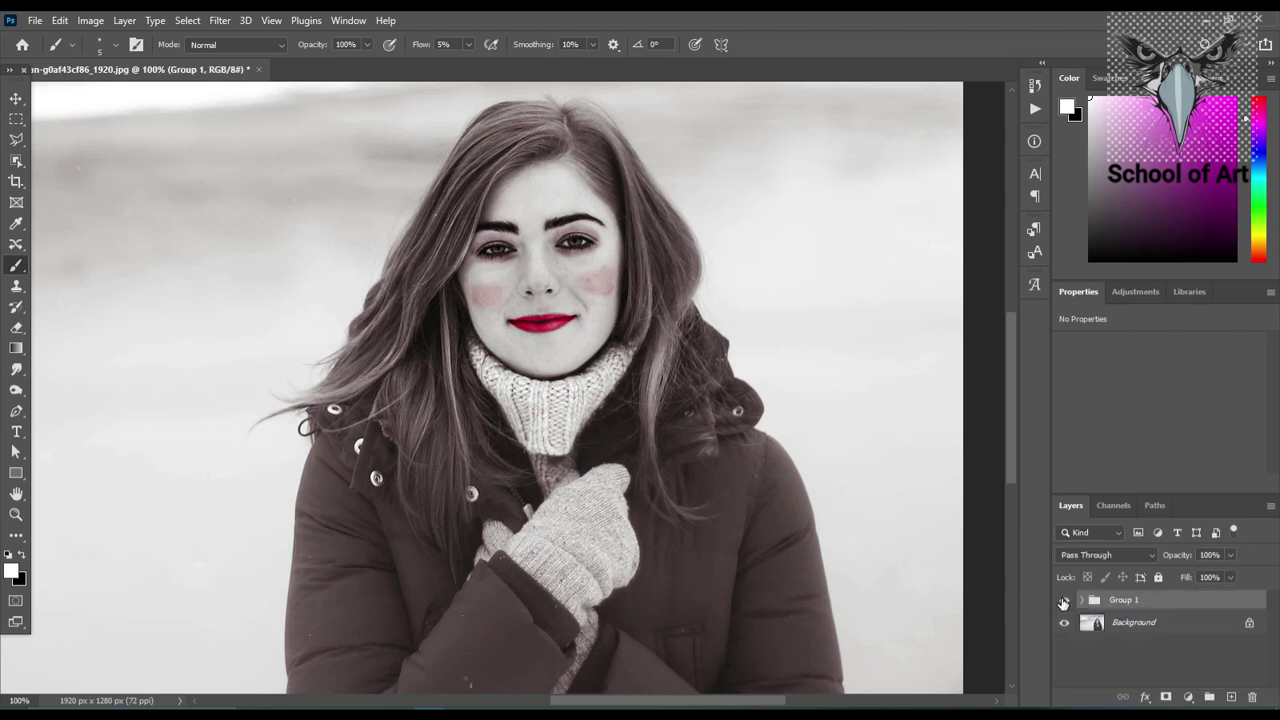
click(1063, 600)
click(1063, 600)
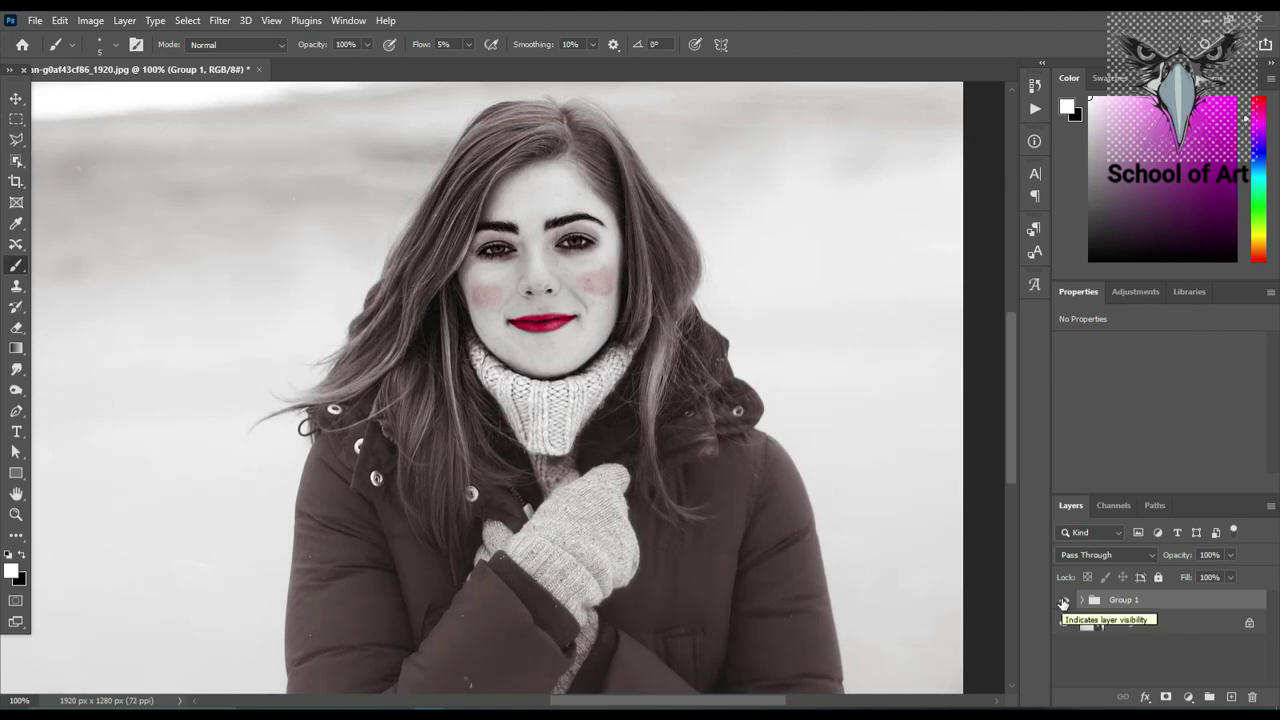
click(1063, 600)
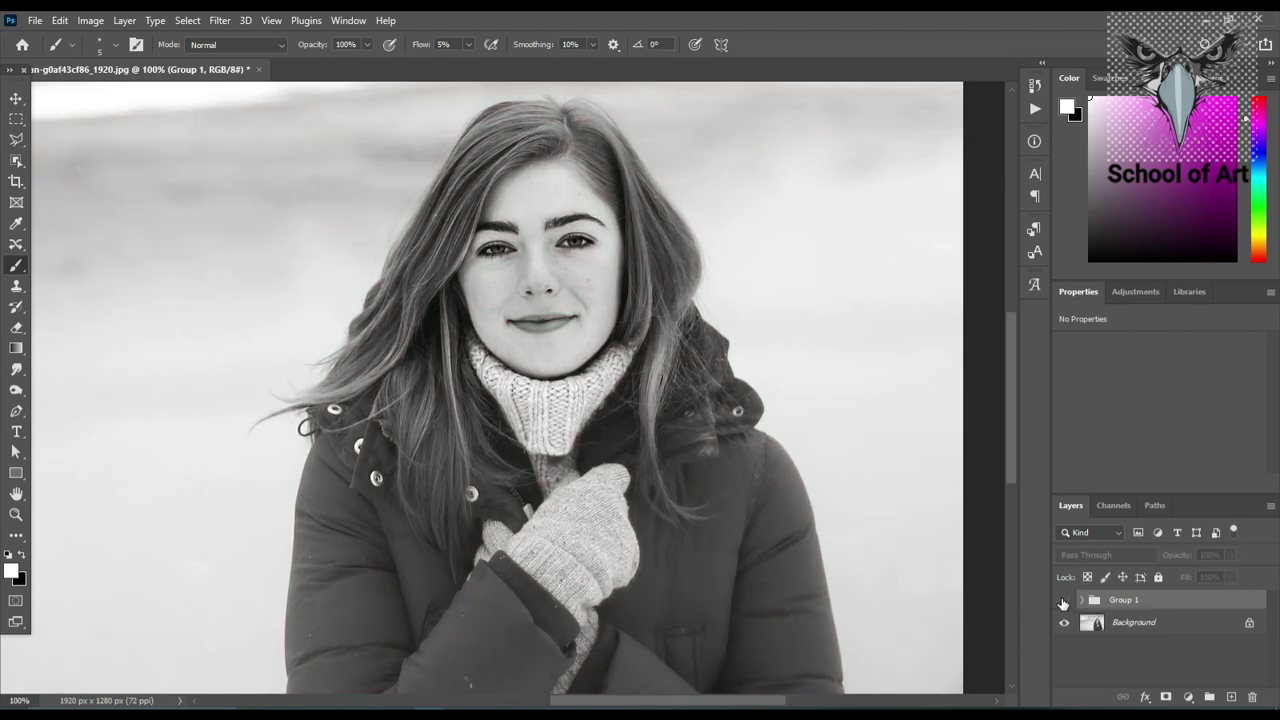
click(1063, 600)
click(1063, 600)
click(1063, 600)
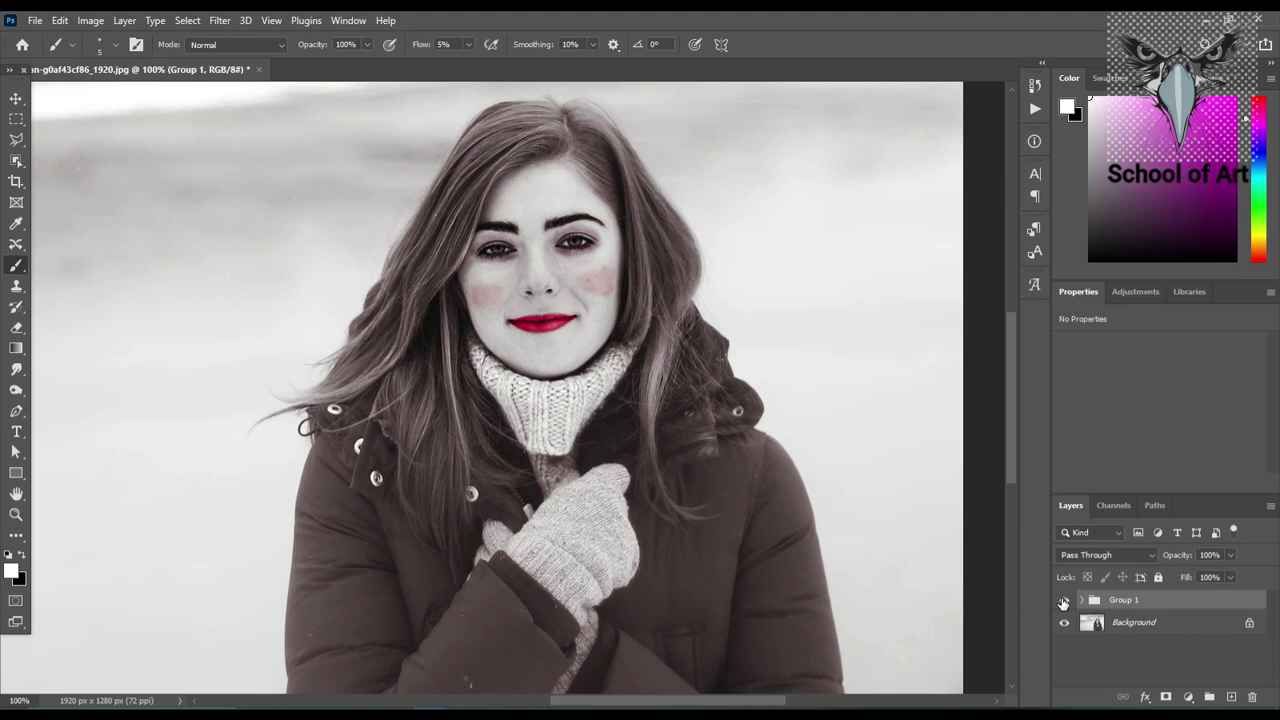
- Fit the photo on screen and toggle Group 1 repeatedly to compare, ending with it hidden
key(ctrl+0)
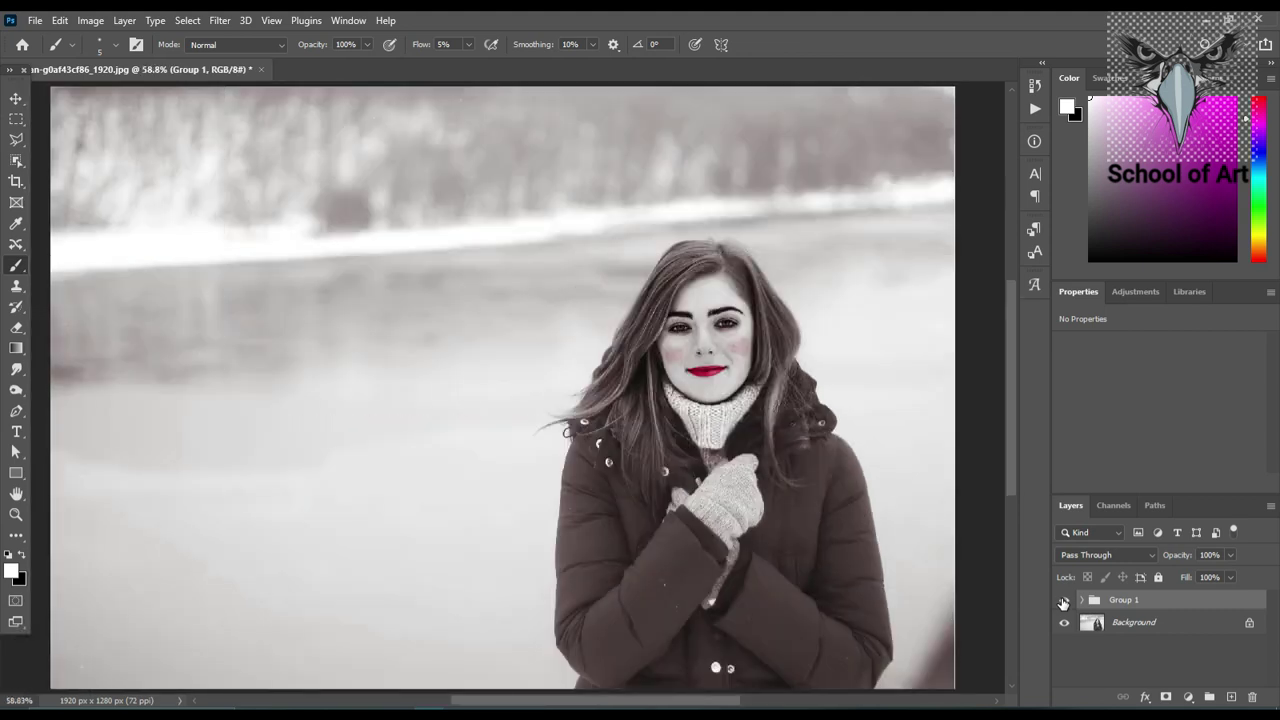
click(1063, 600)
click(1063, 600)
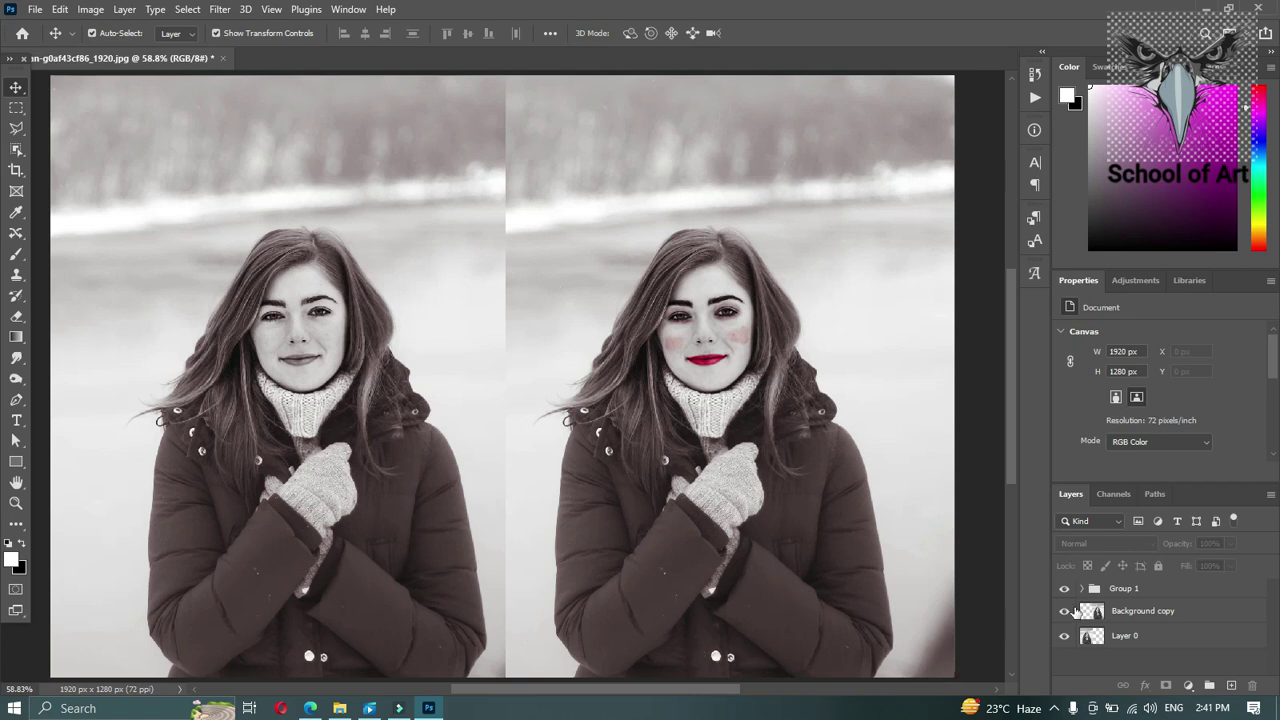
click(1063, 589)
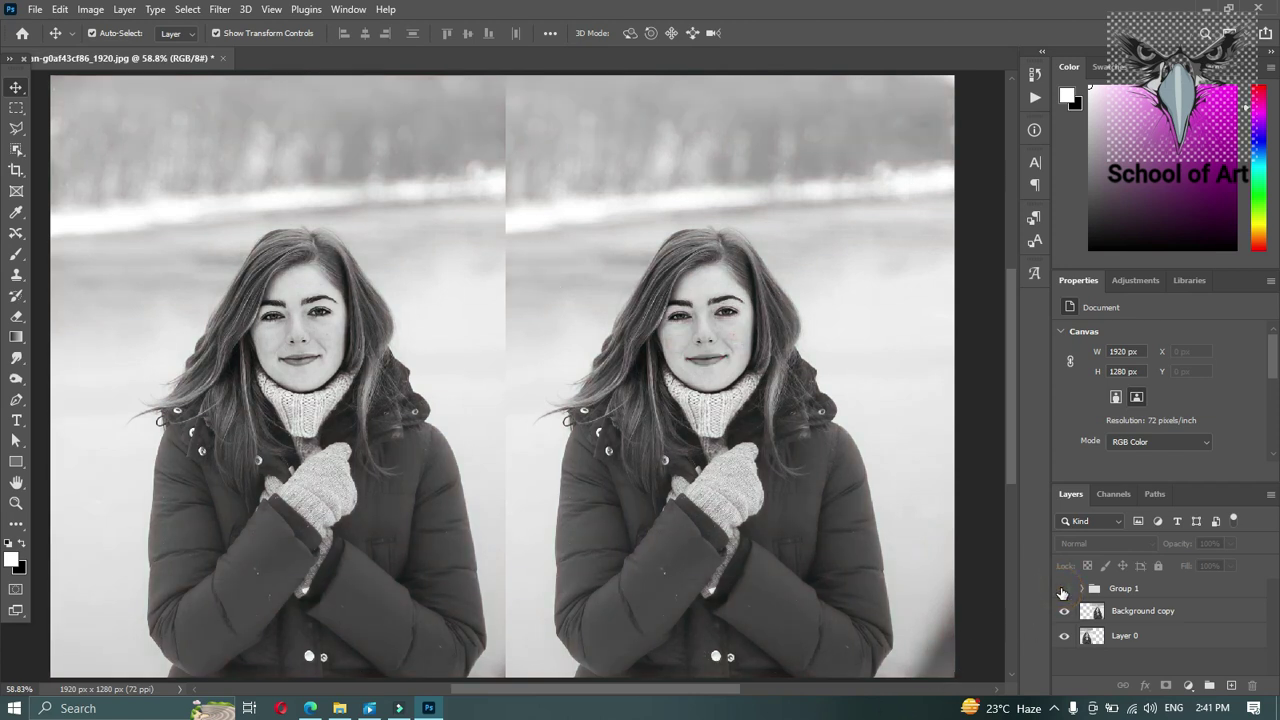
click(1063, 590)
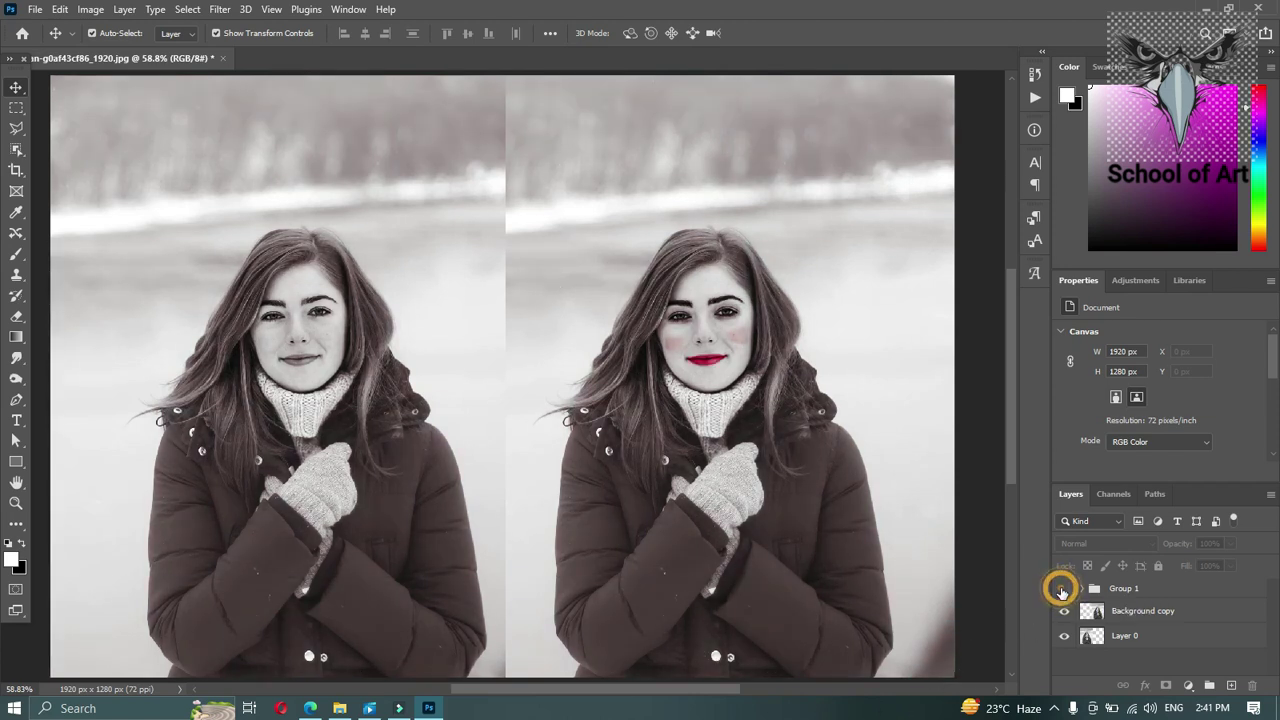
click(1063, 589)
click(1063, 589)
click(1063, 590)
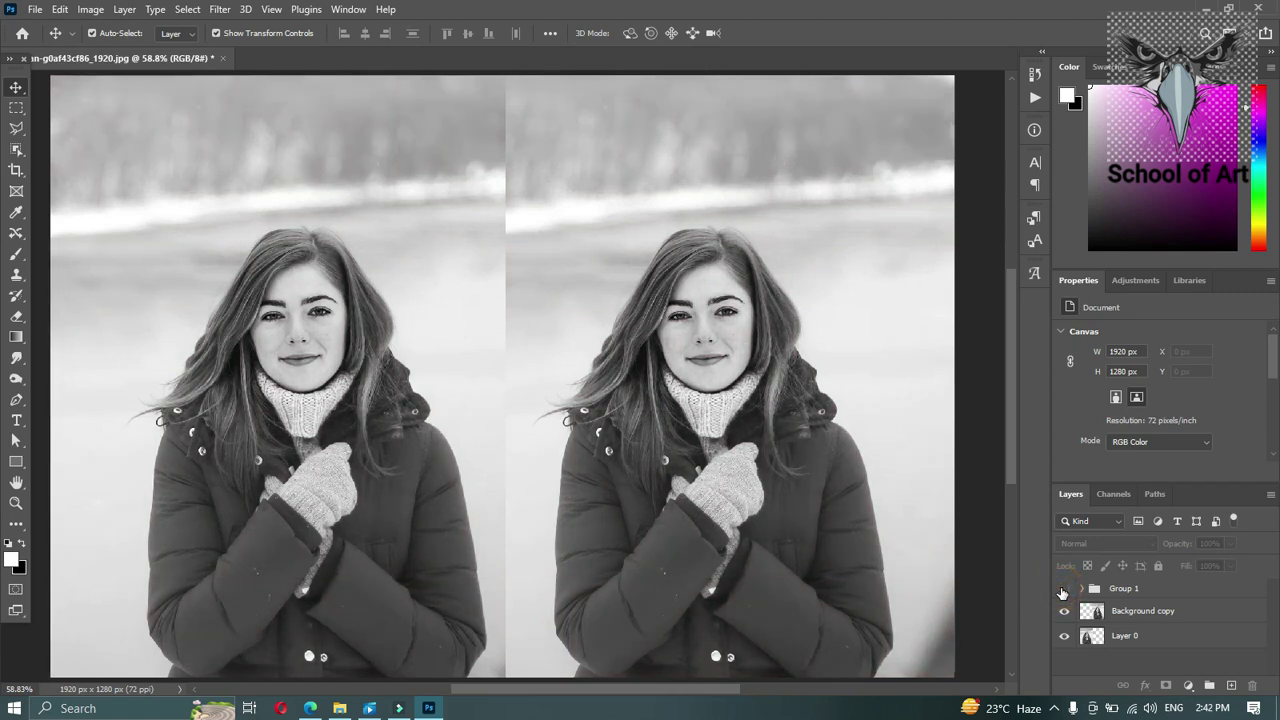
click(1063, 590)
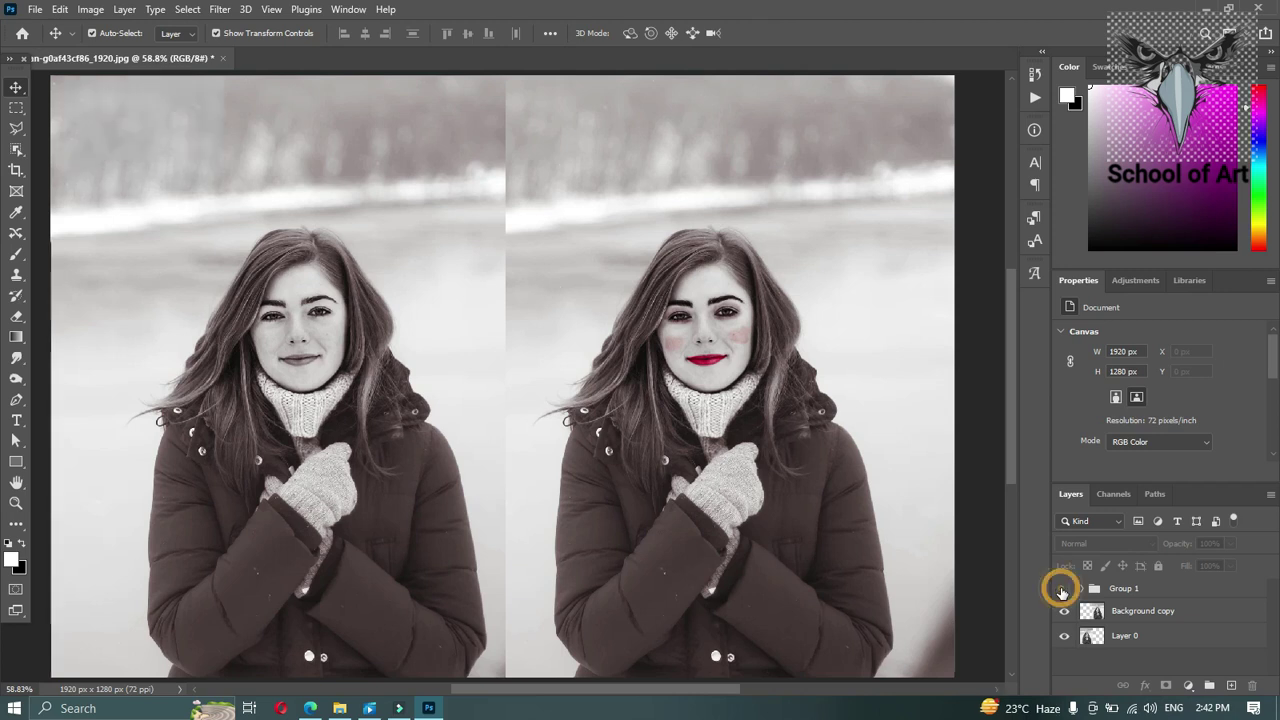
click(1063, 590)
click(1063, 590)
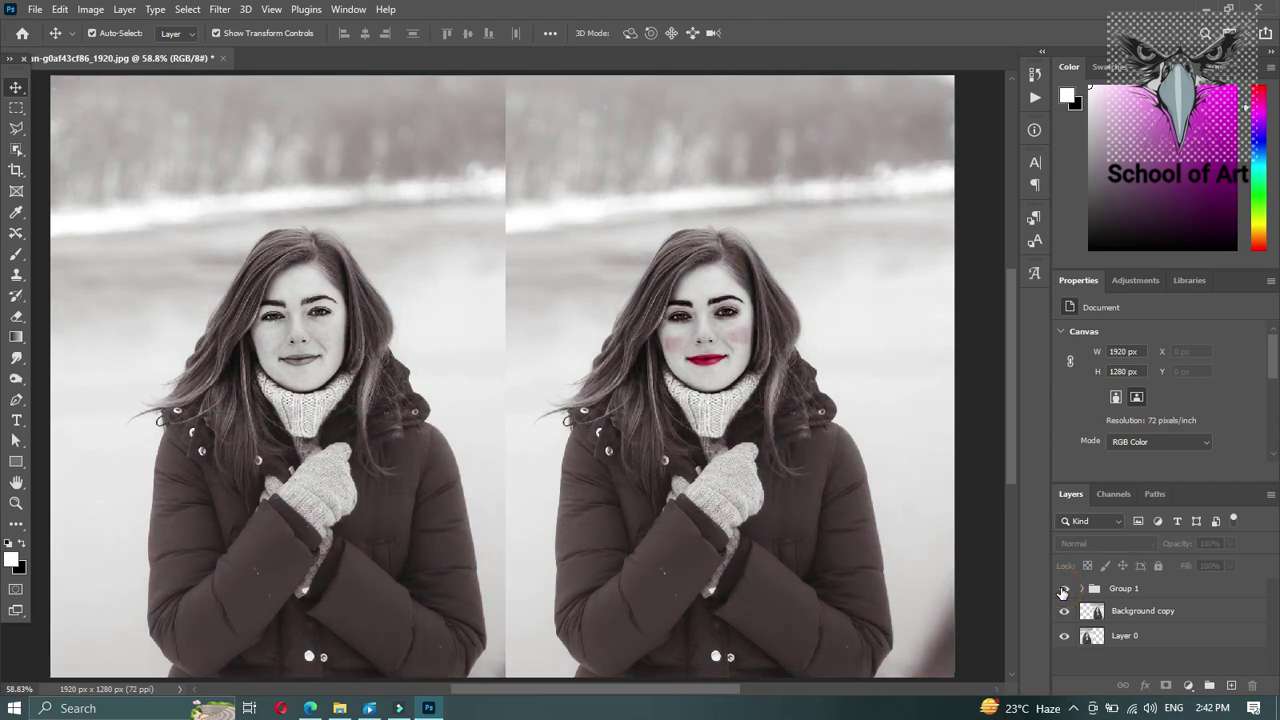
click(1063, 590)
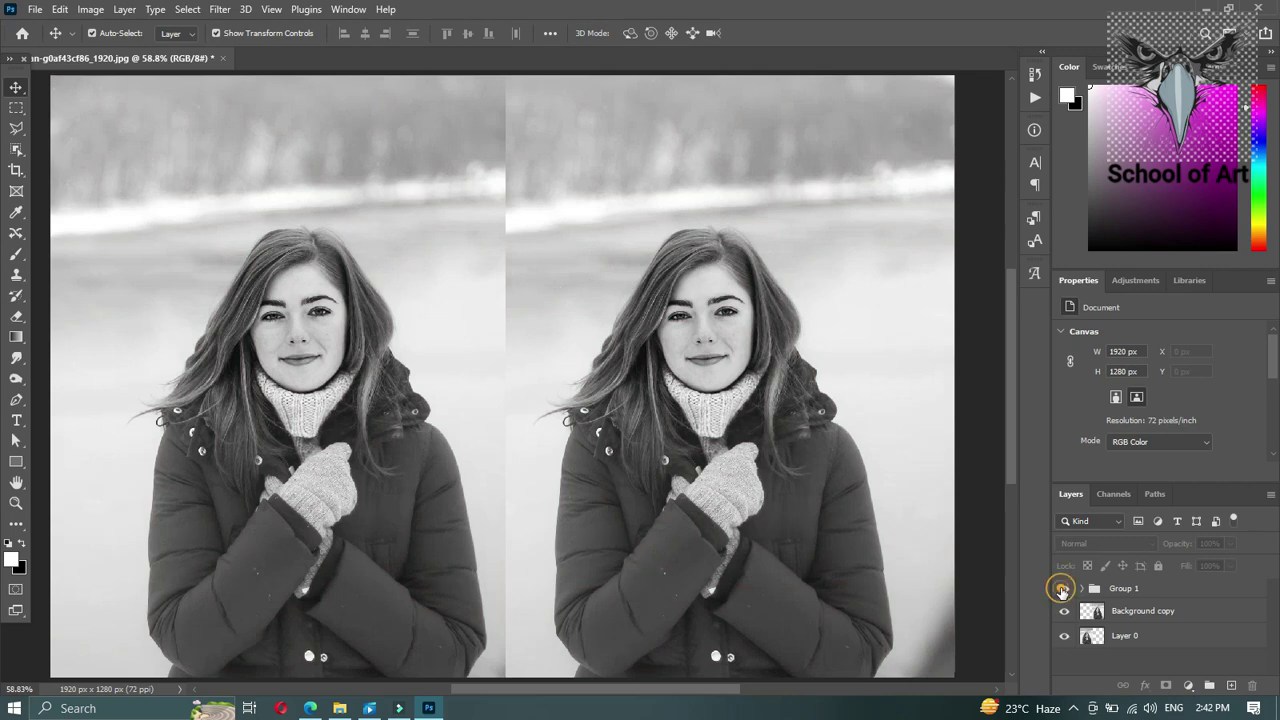